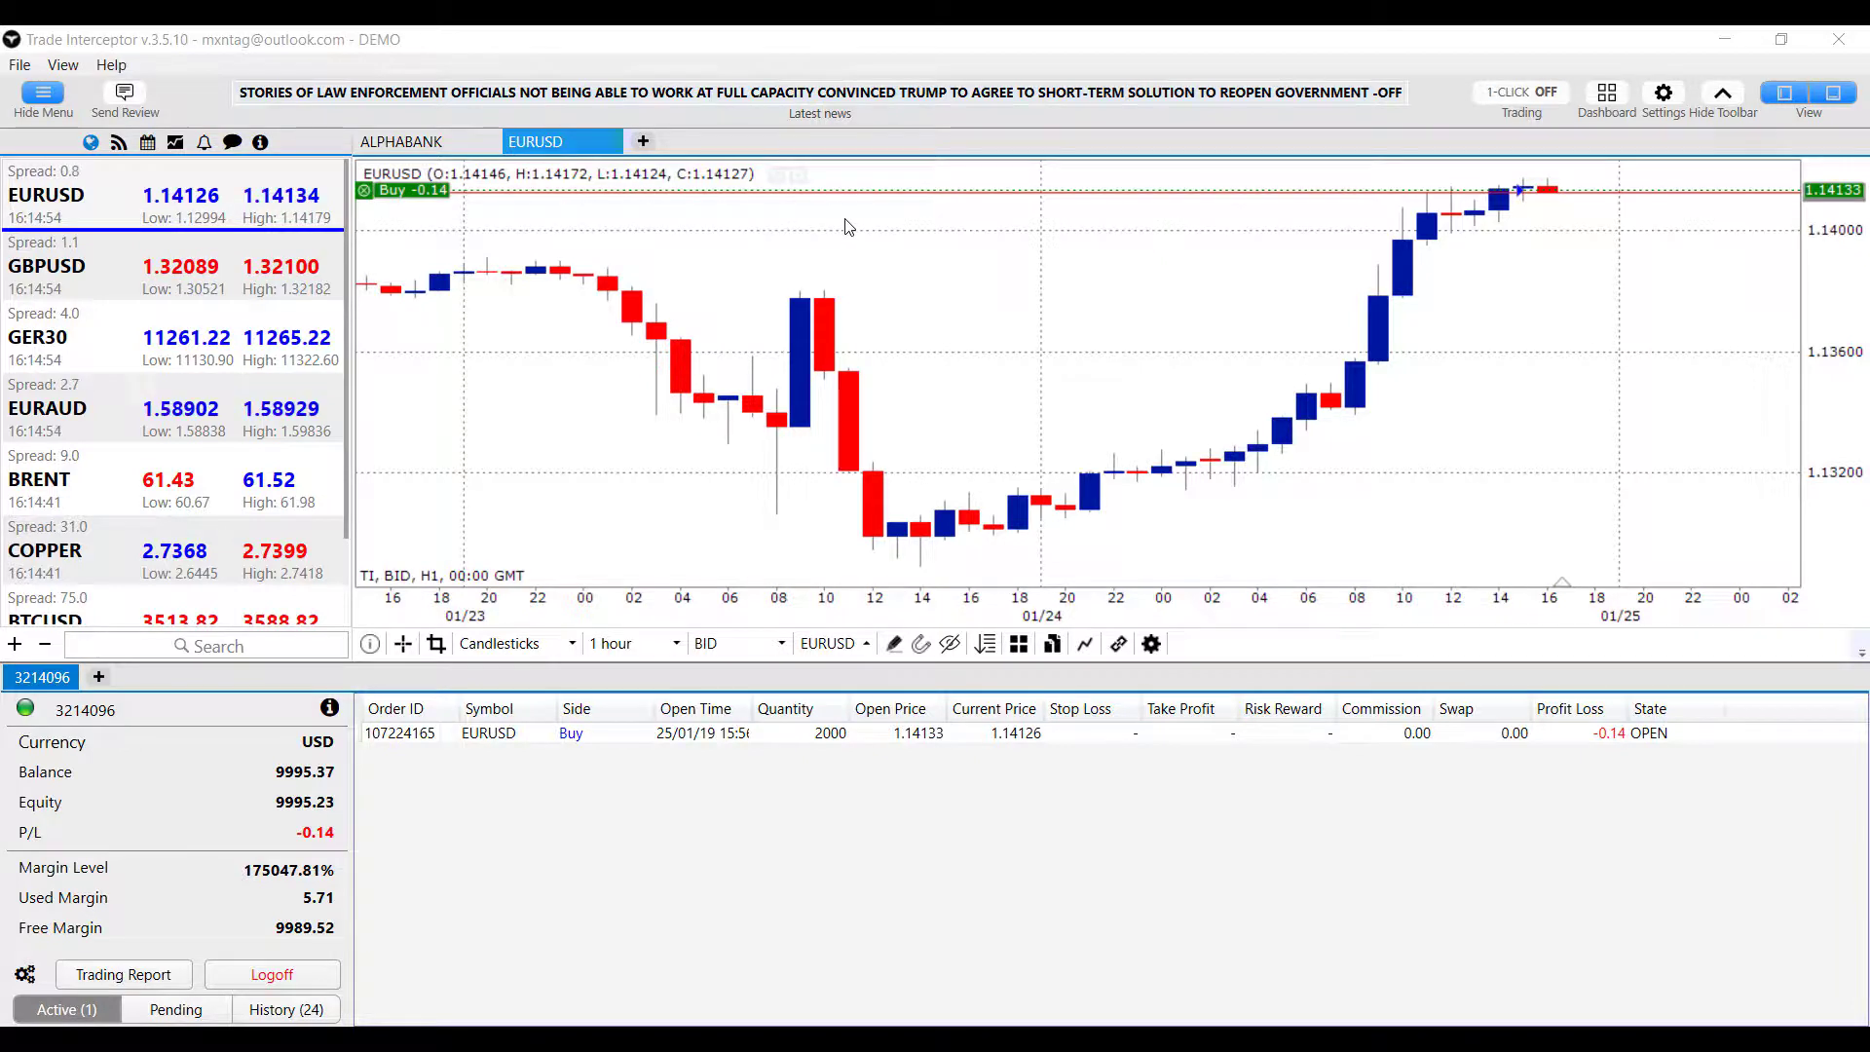
# Open the chart settings, move them aside to view the chart, then close them
pyautogui.click(1159, 647)
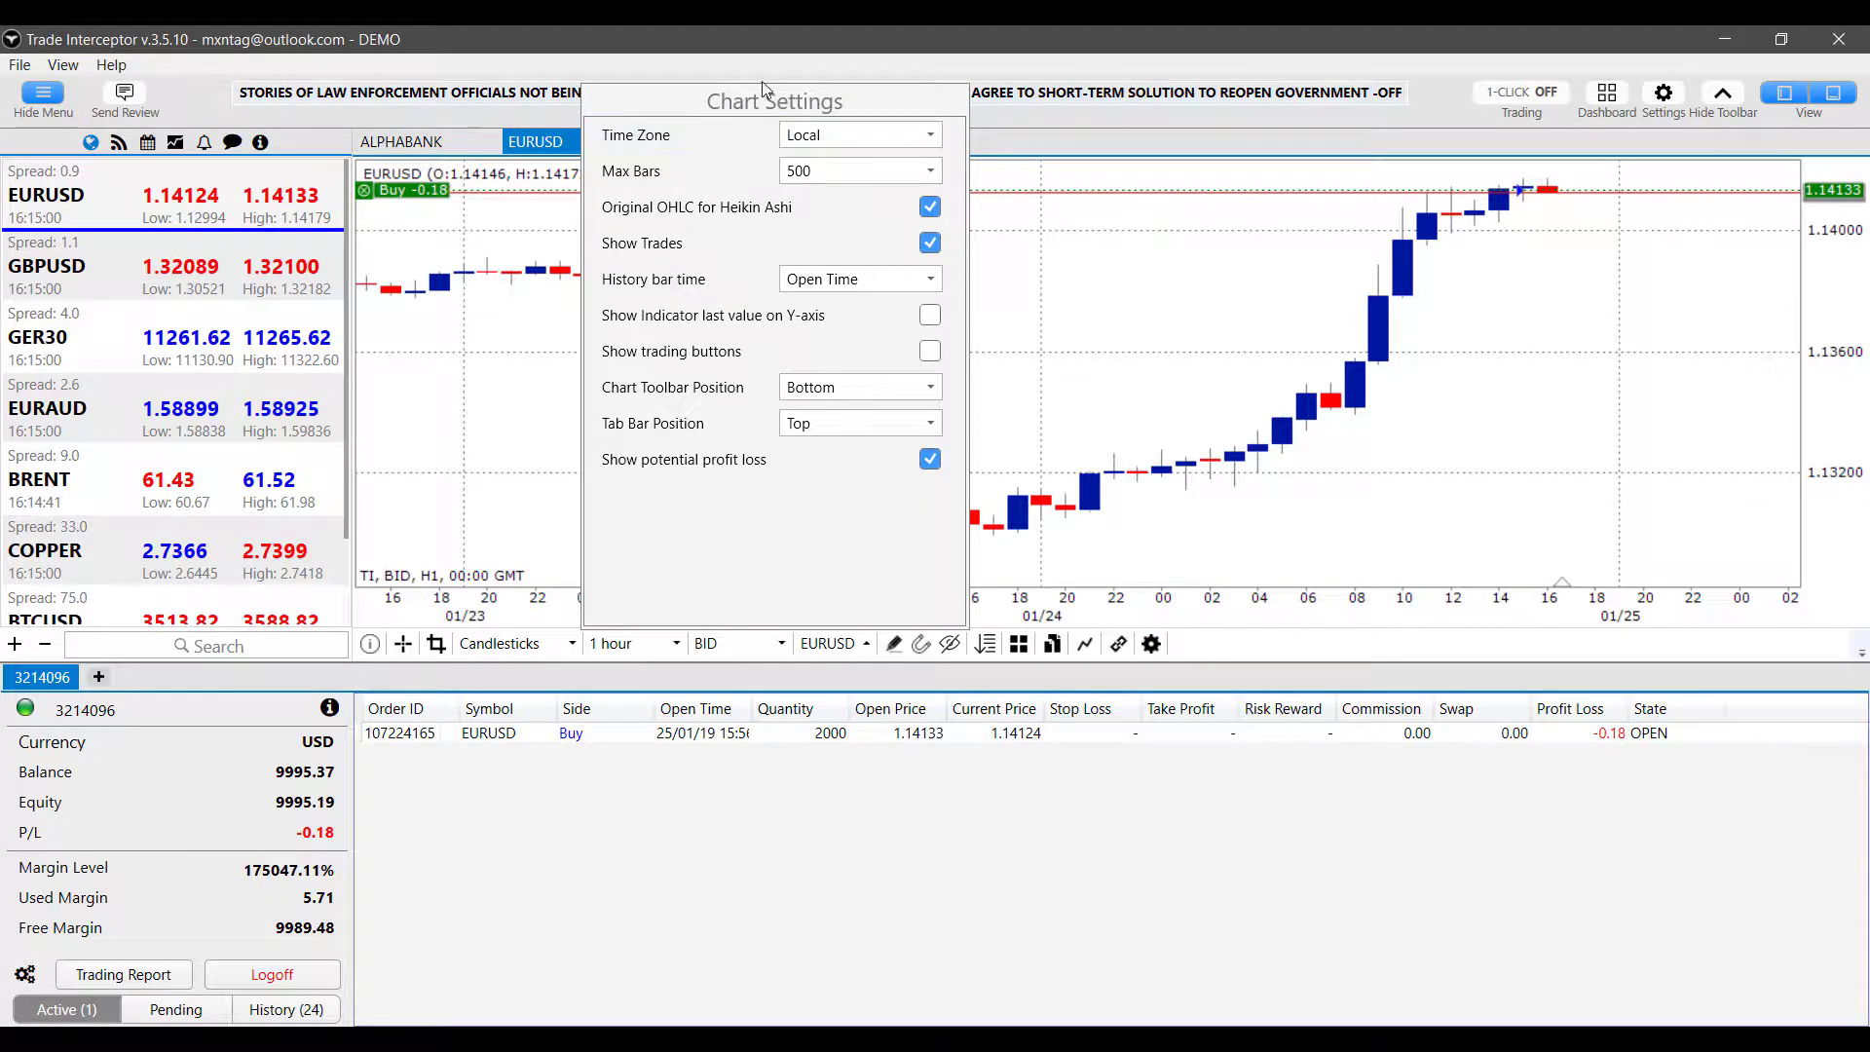
pyautogui.moveTo(748, 107); pyautogui.dragTo(1050, 191)
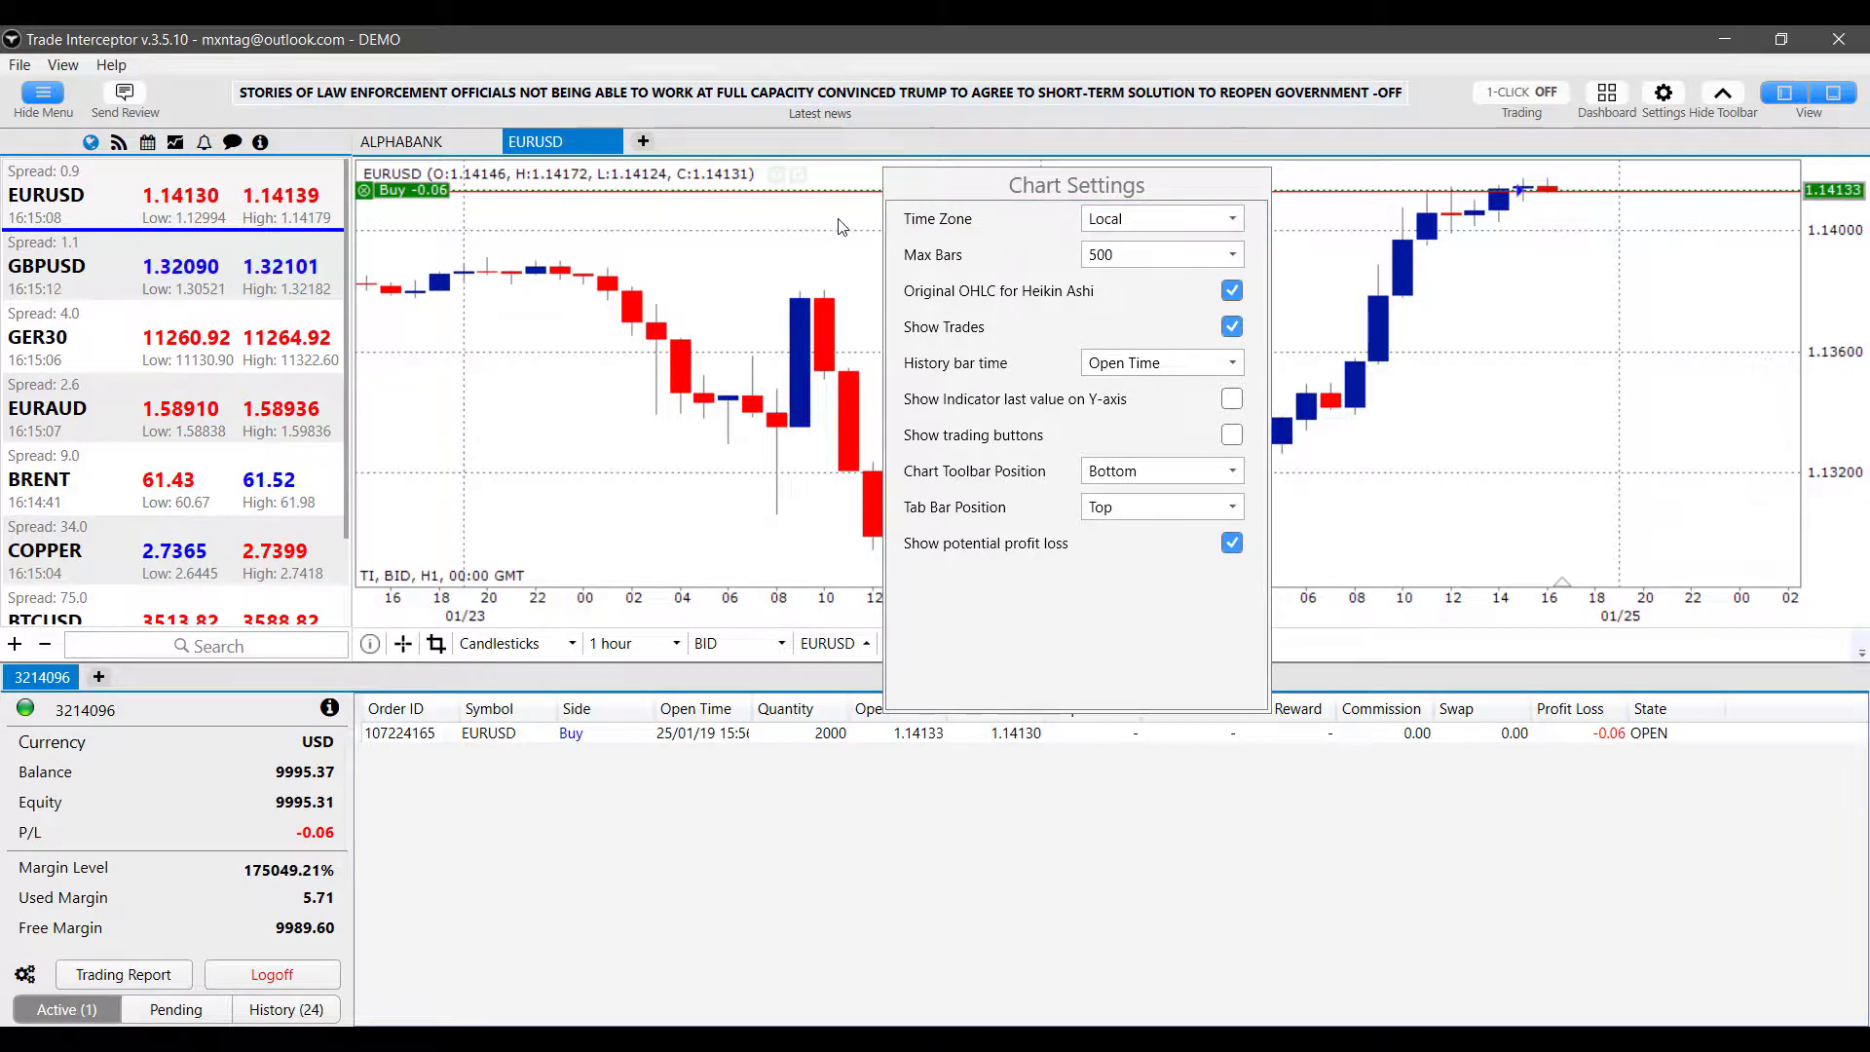
pyautogui.click(837, 308)
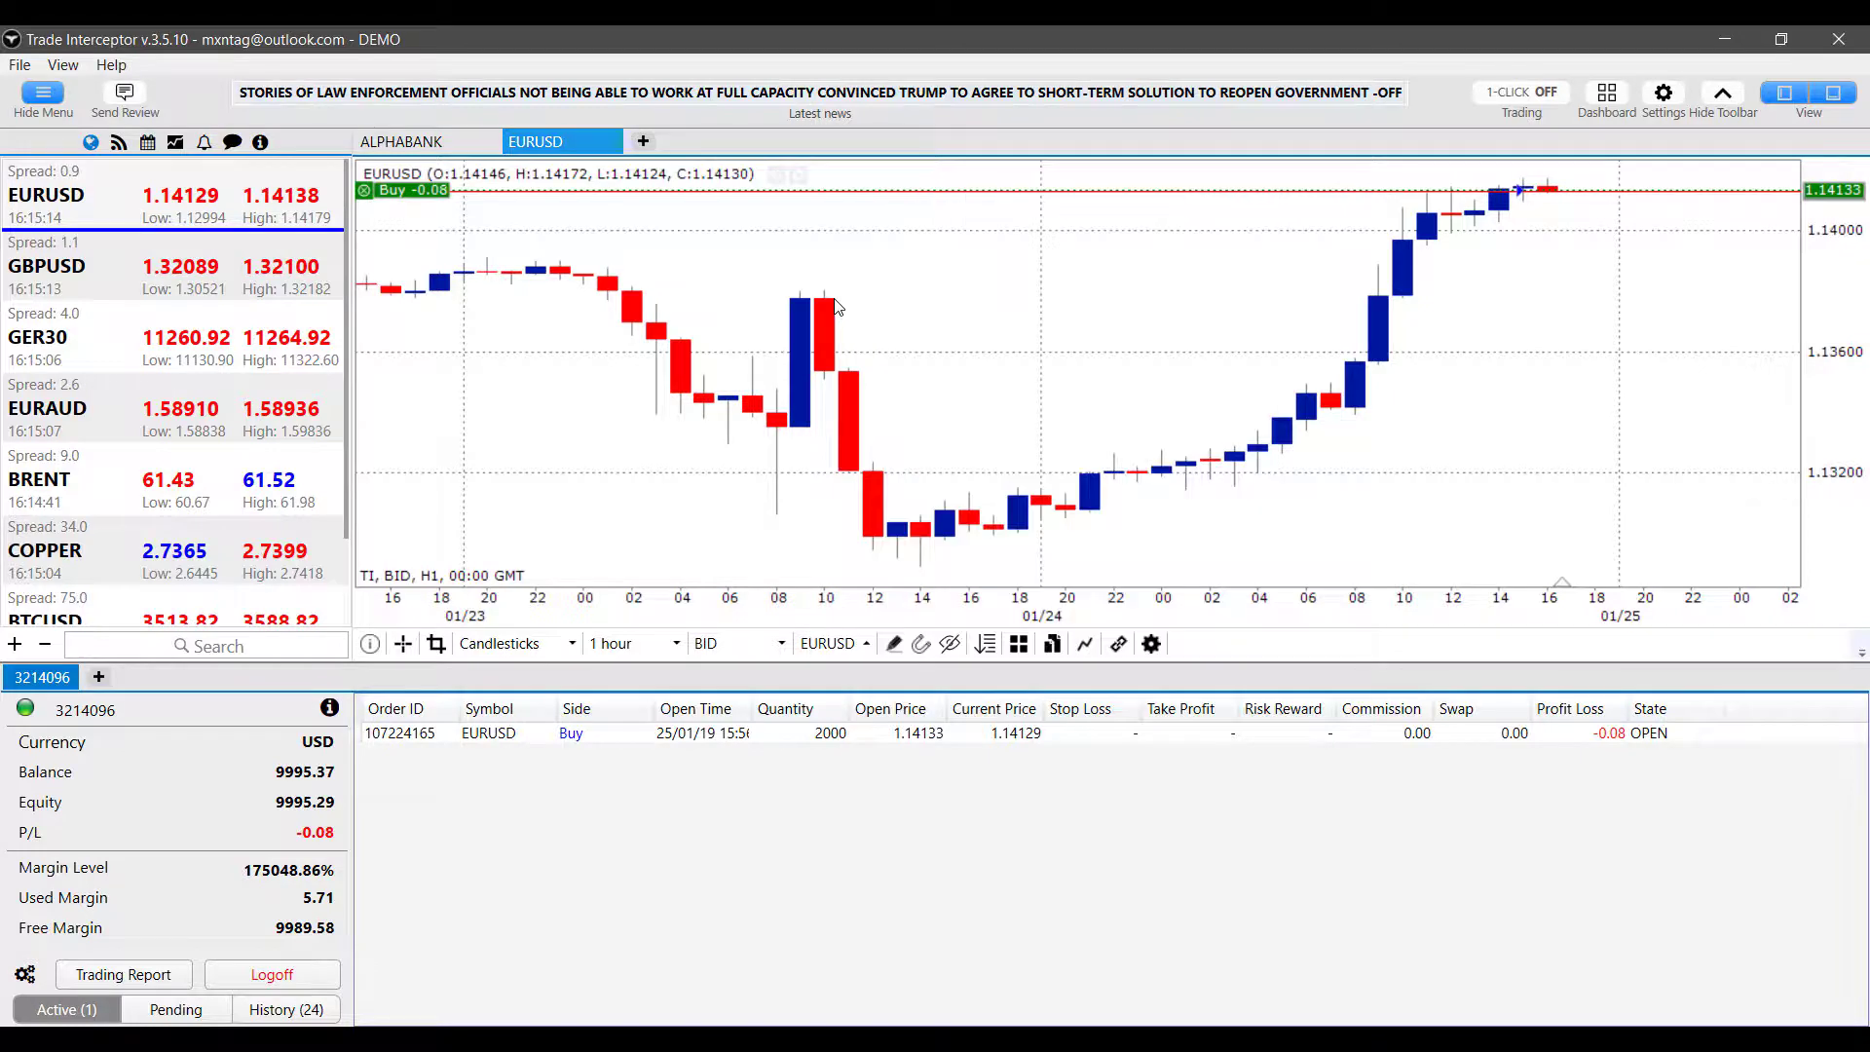
# Open Chart Themes and apply the Black saved theme to the EURUSD chart
pyautogui.click(799, 176)
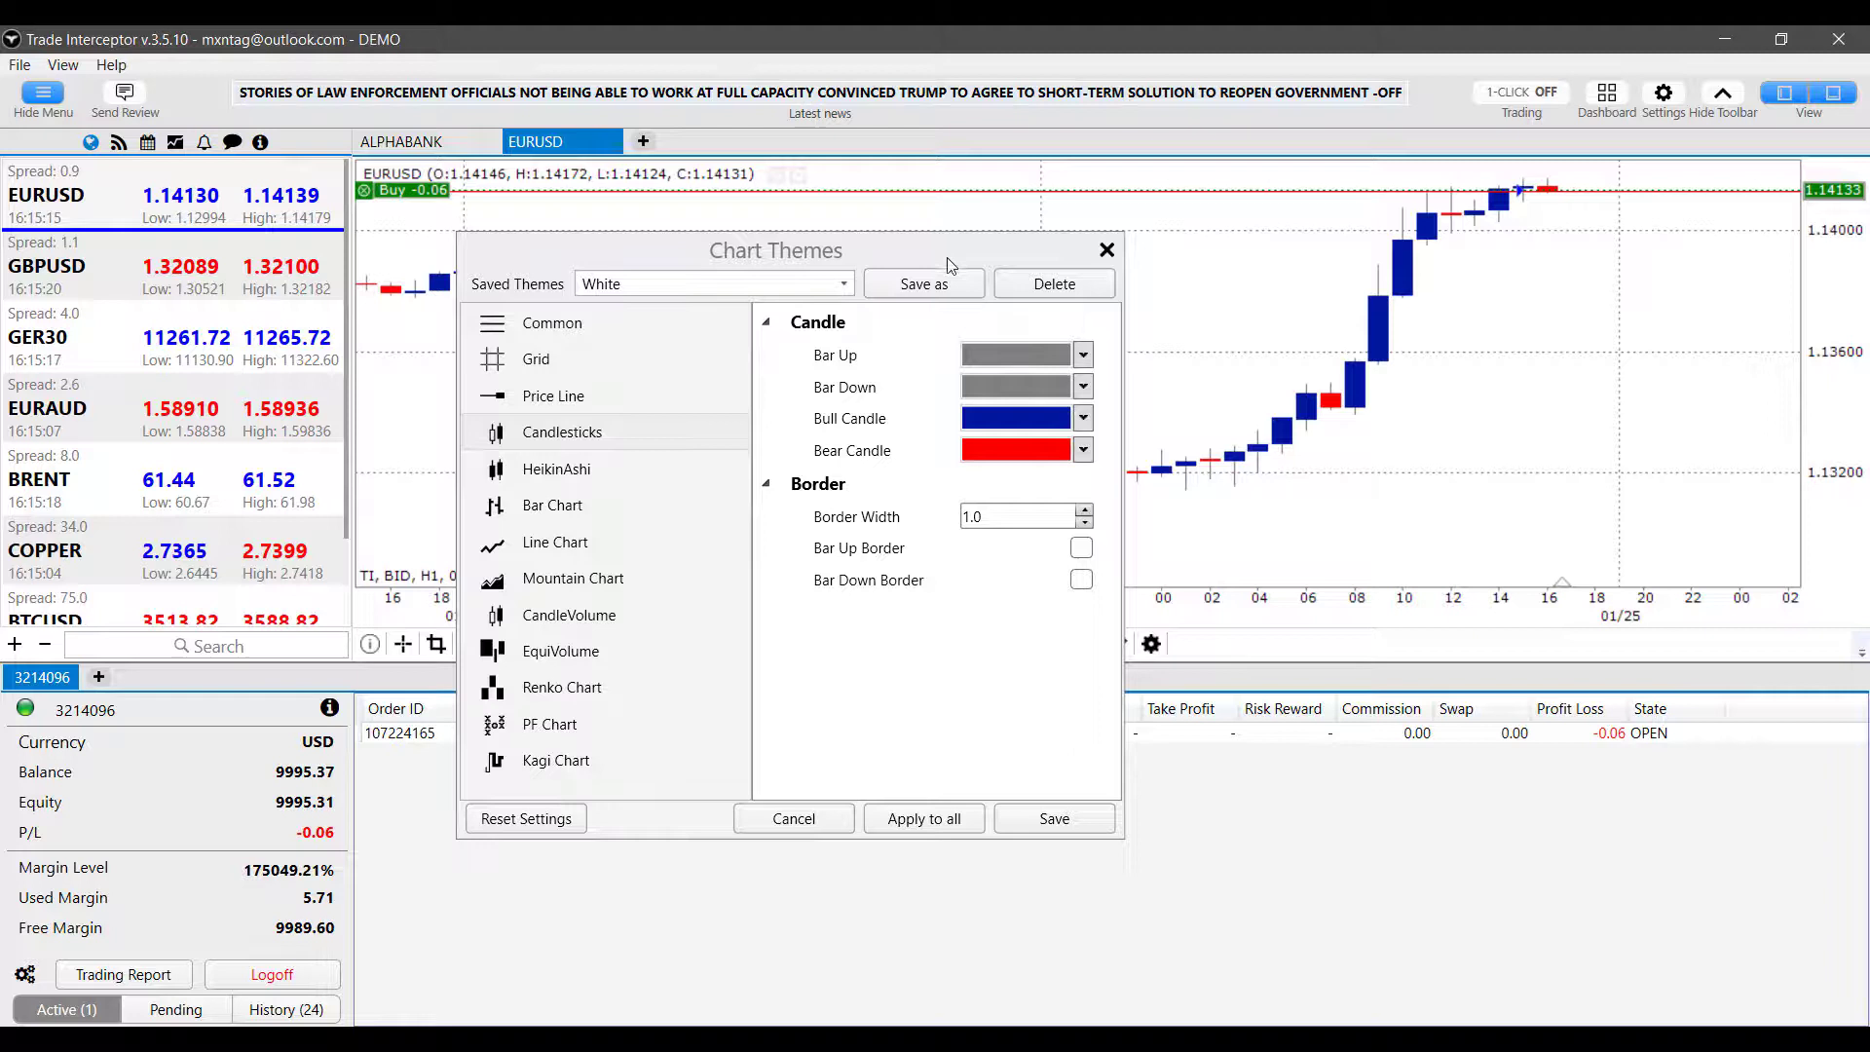
pyautogui.click(643, 288)
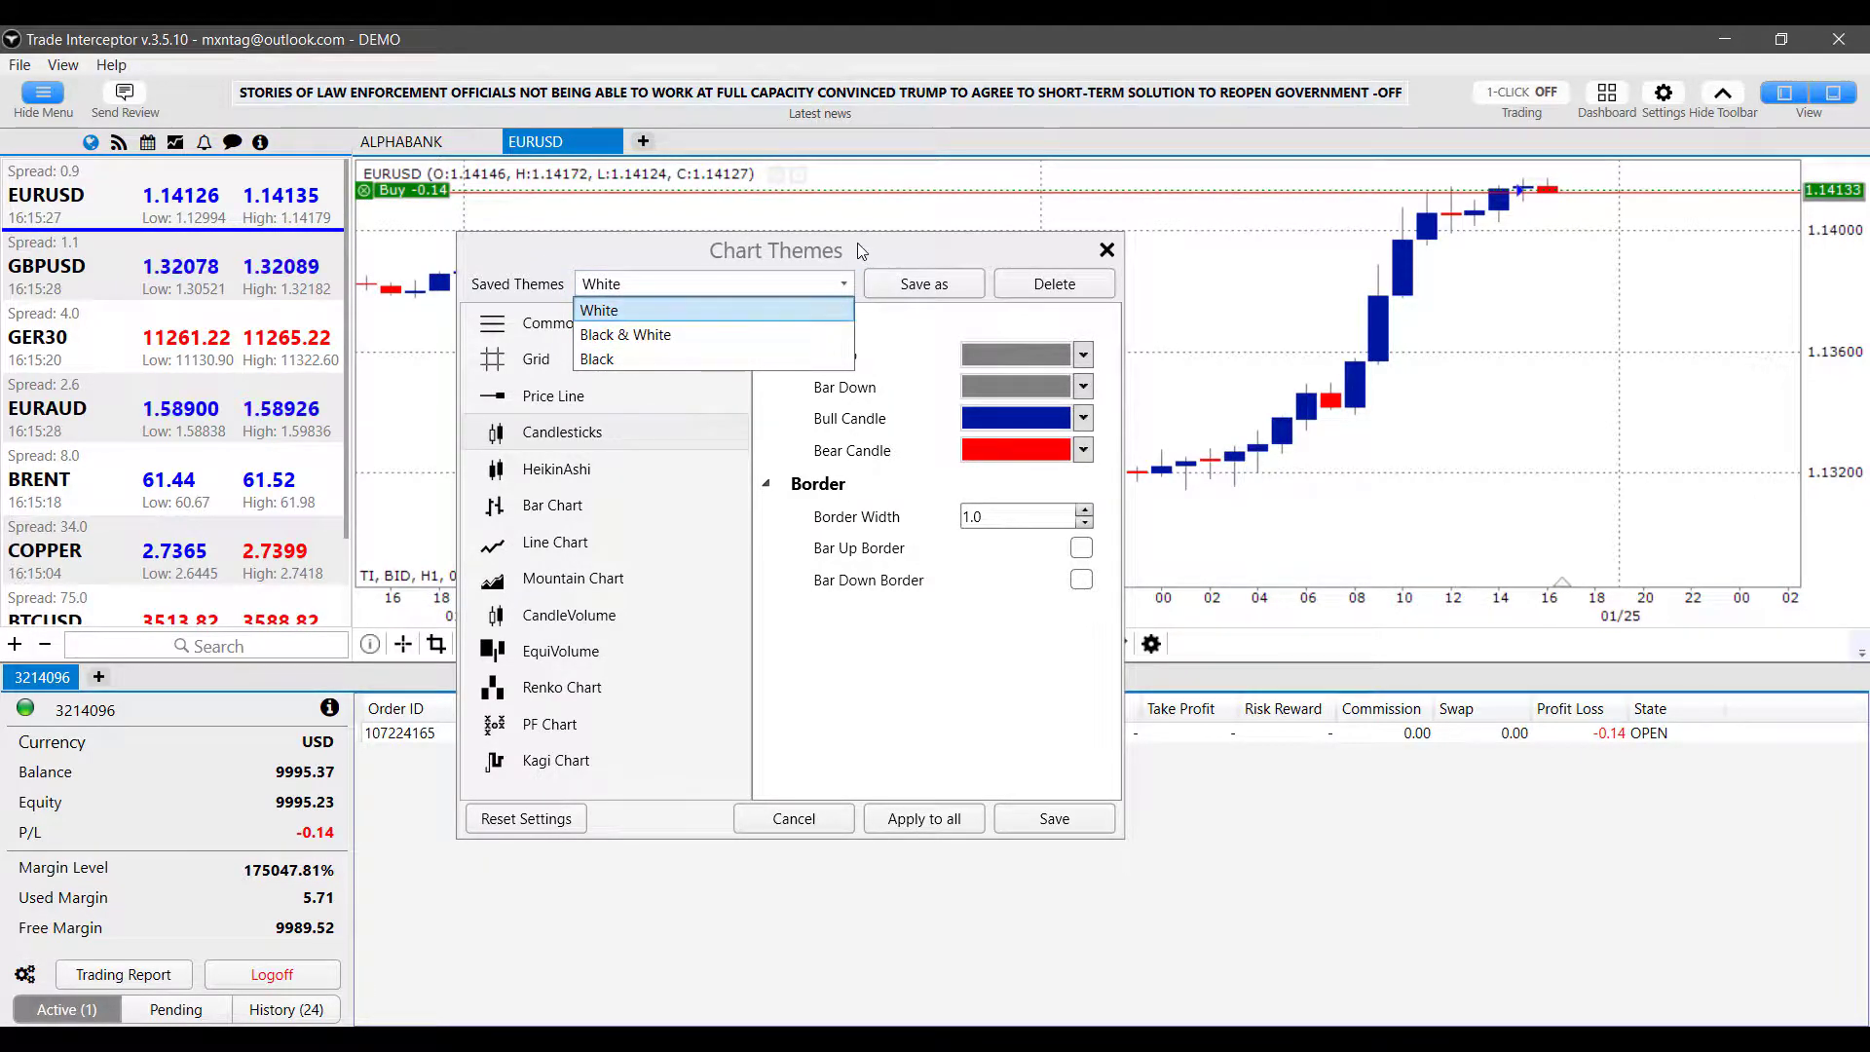
pyautogui.click(604, 357)
pyautogui.moveTo(599, 250); pyautogui.dragTo(450, 365)
pyautogui.moveTo(716, 370); pyautogui.dragTo(426, 326)
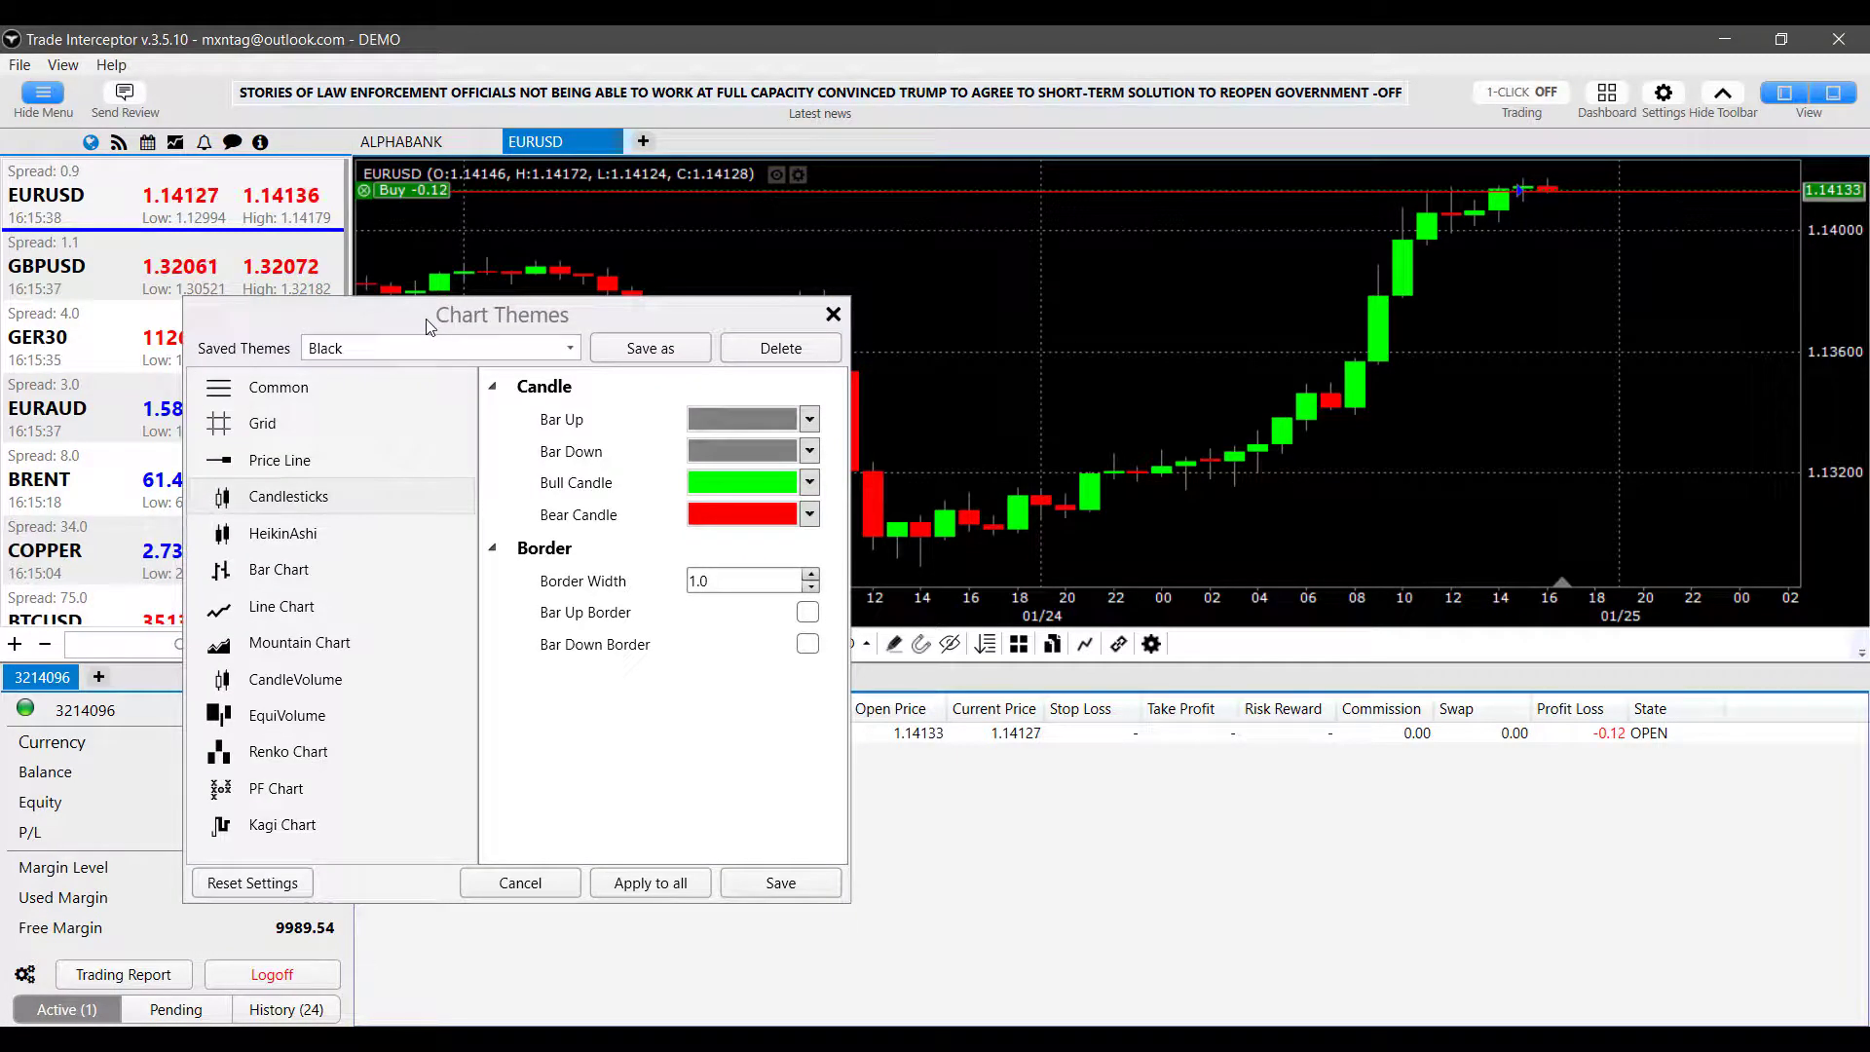
# Preview the Black & White theme, then return the chart to the White theme
pyautogui.click(409, 348)
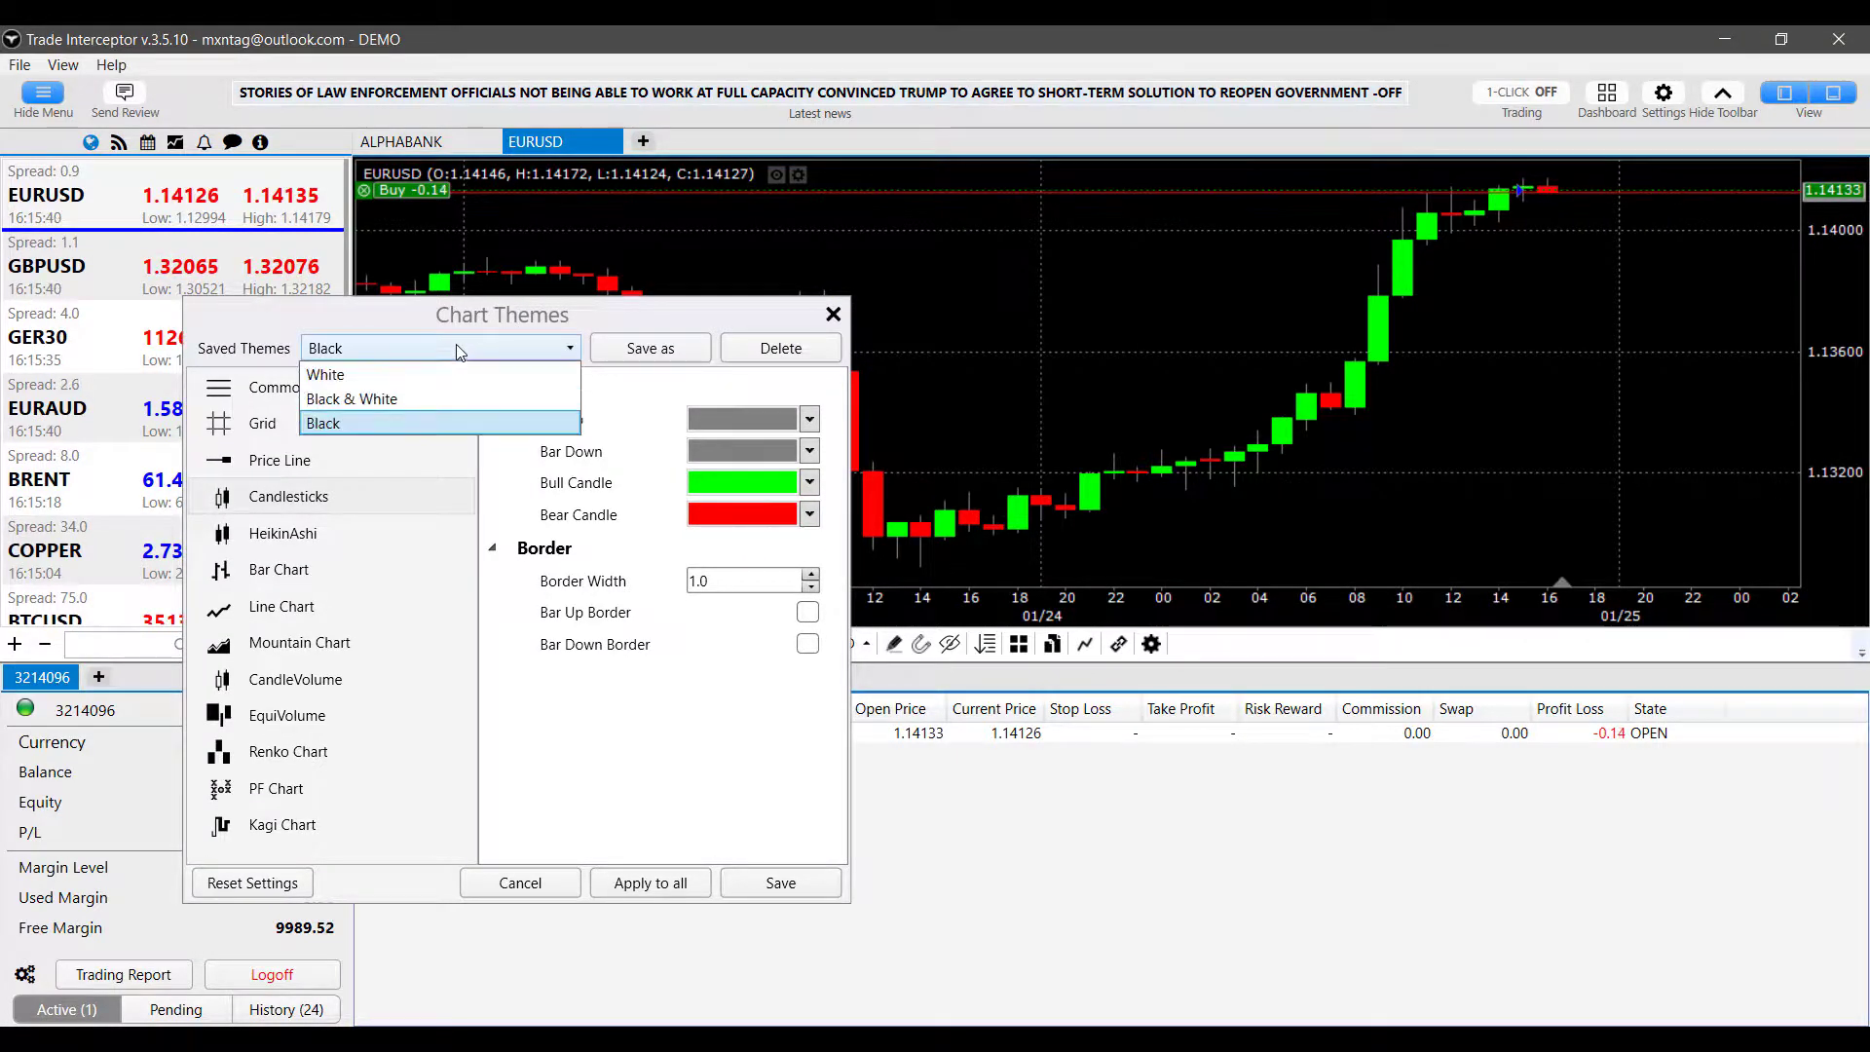
pyautogui.click(379, 399)
pyautogui.moveTo(505, 362); pyautogui.dragTo(1331, 351)
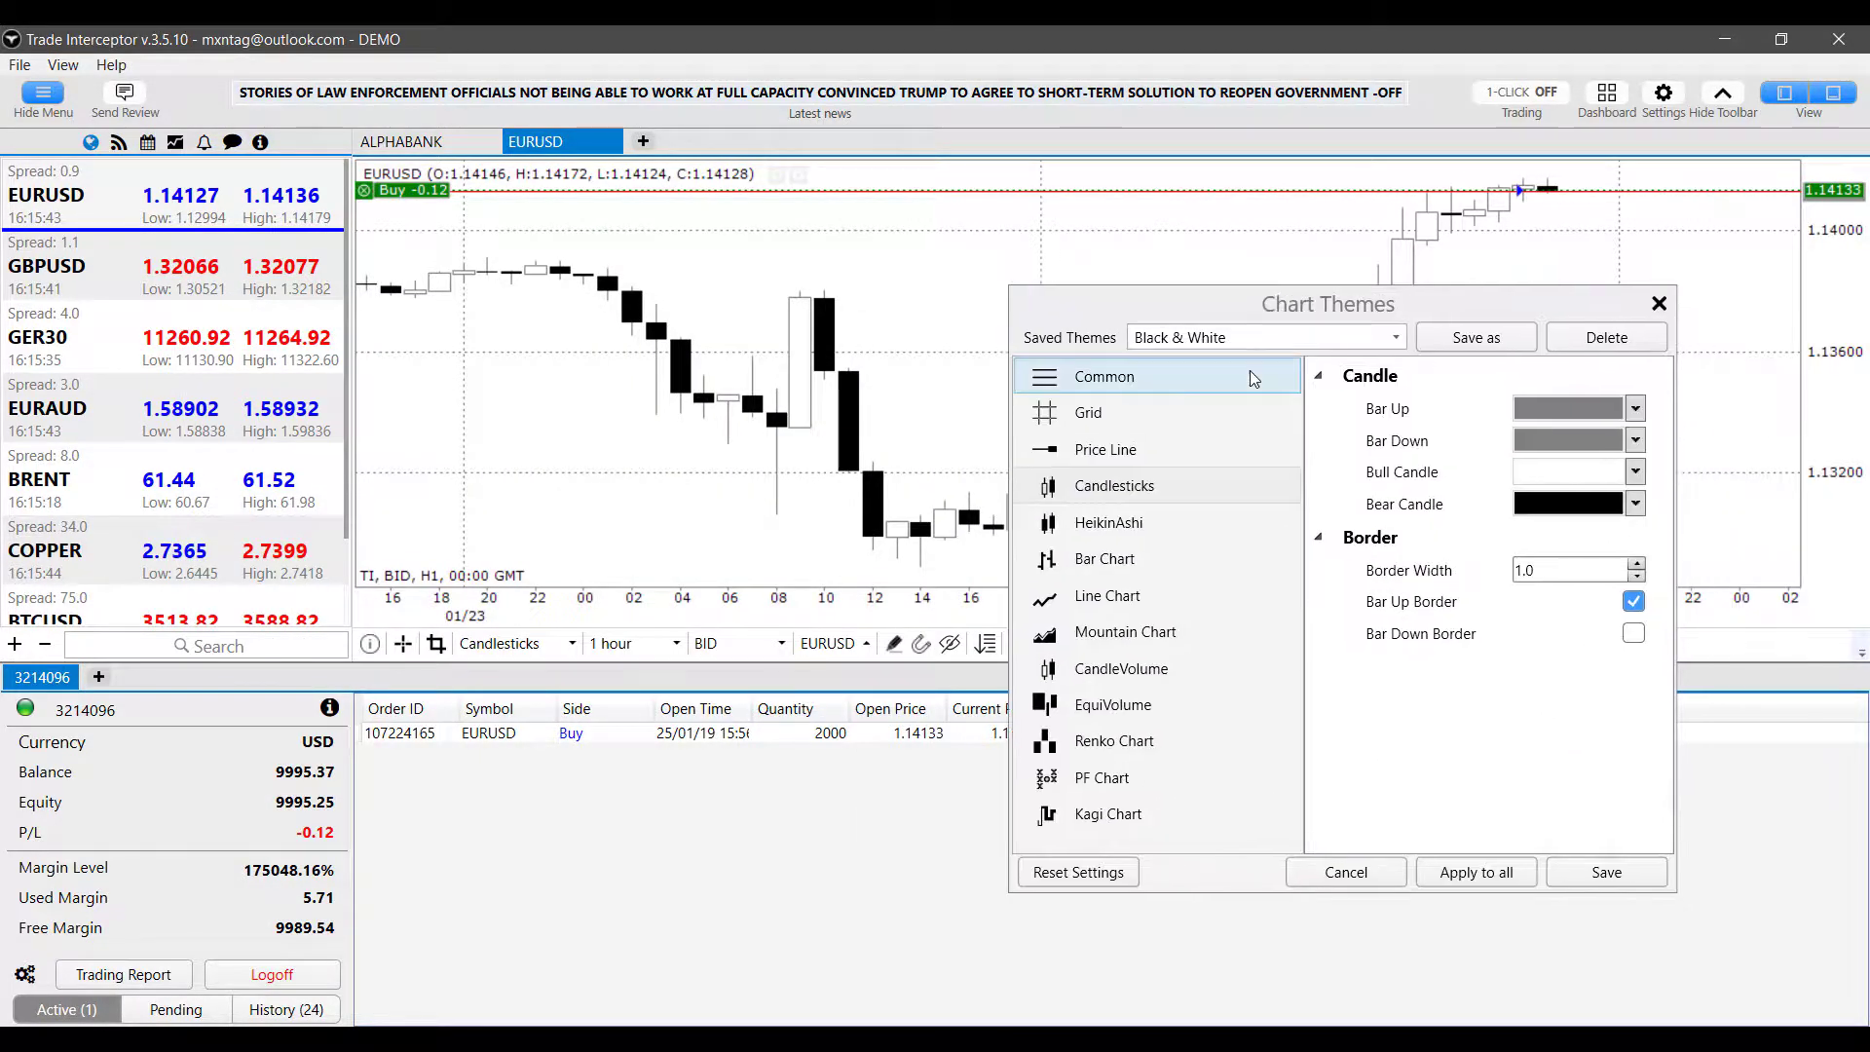
pyautogui.click(1217, 338)
pyautogui.click(1187, 362)
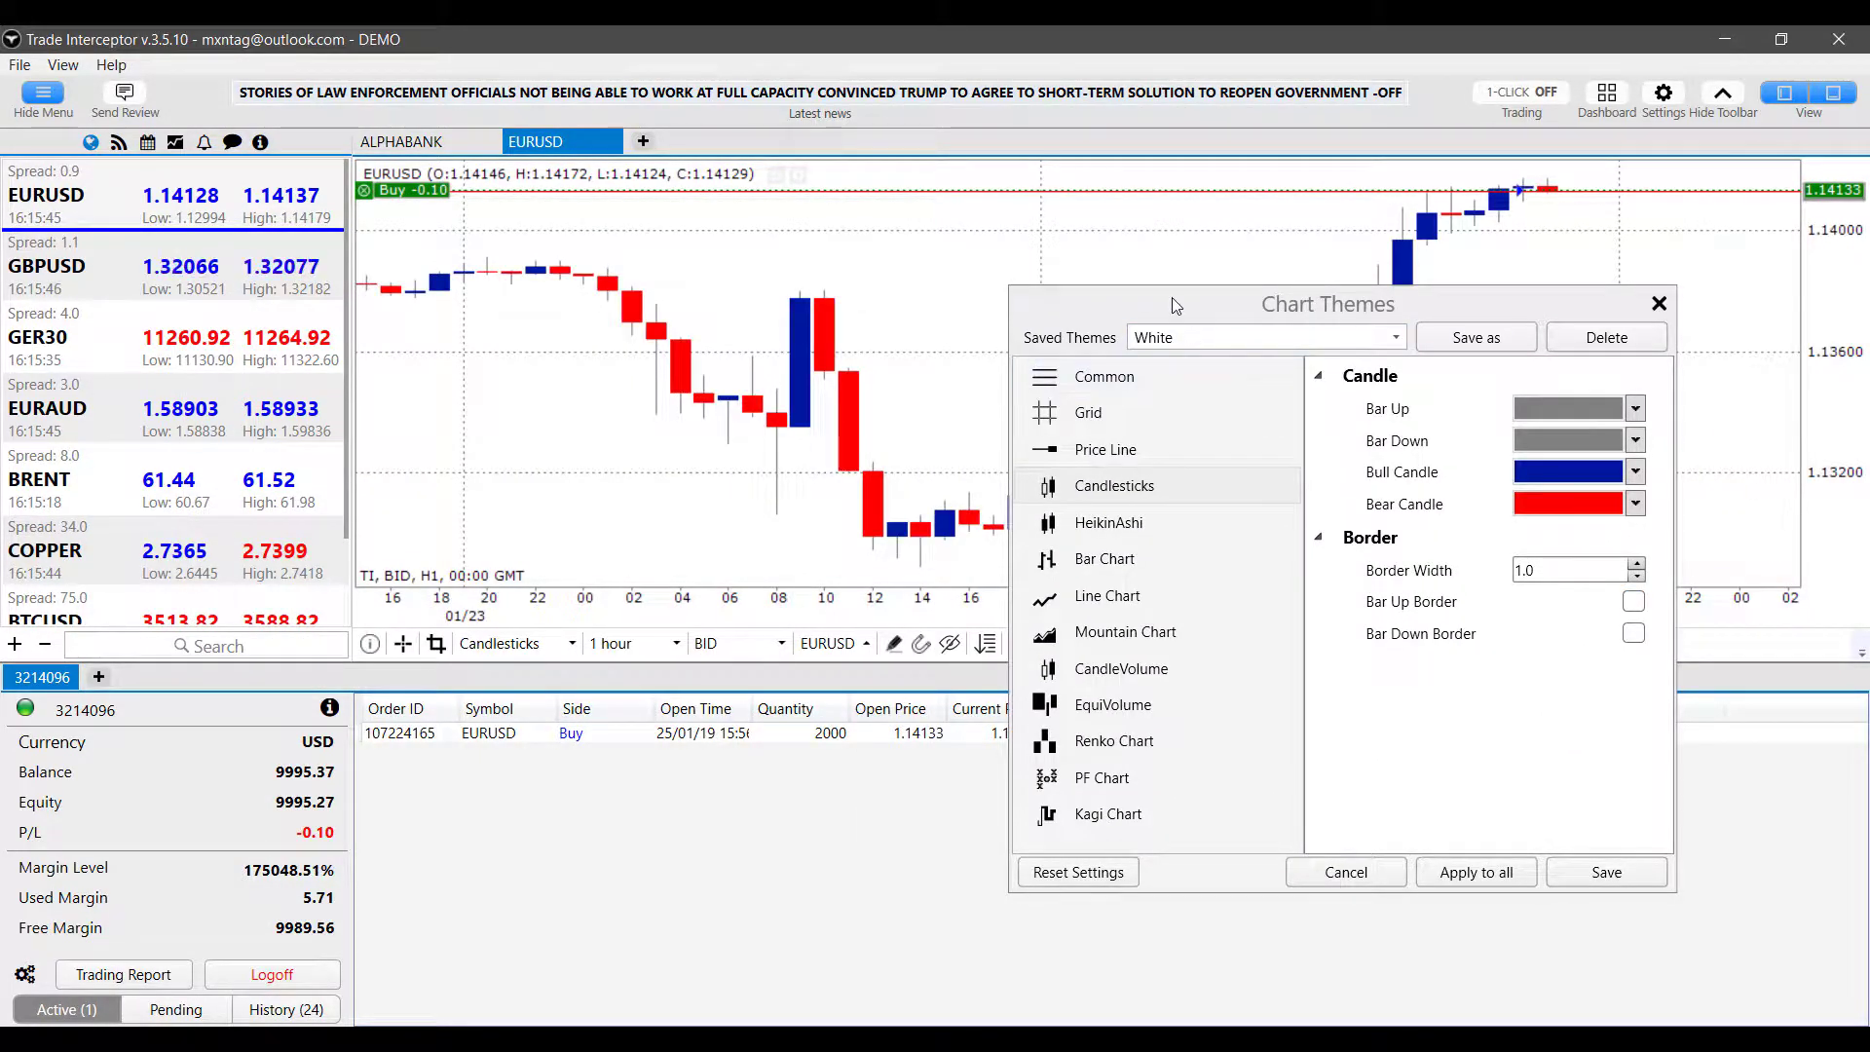
pyautogui.moveTo(1172, 299); pyautogui.dragTo(1130, 310)
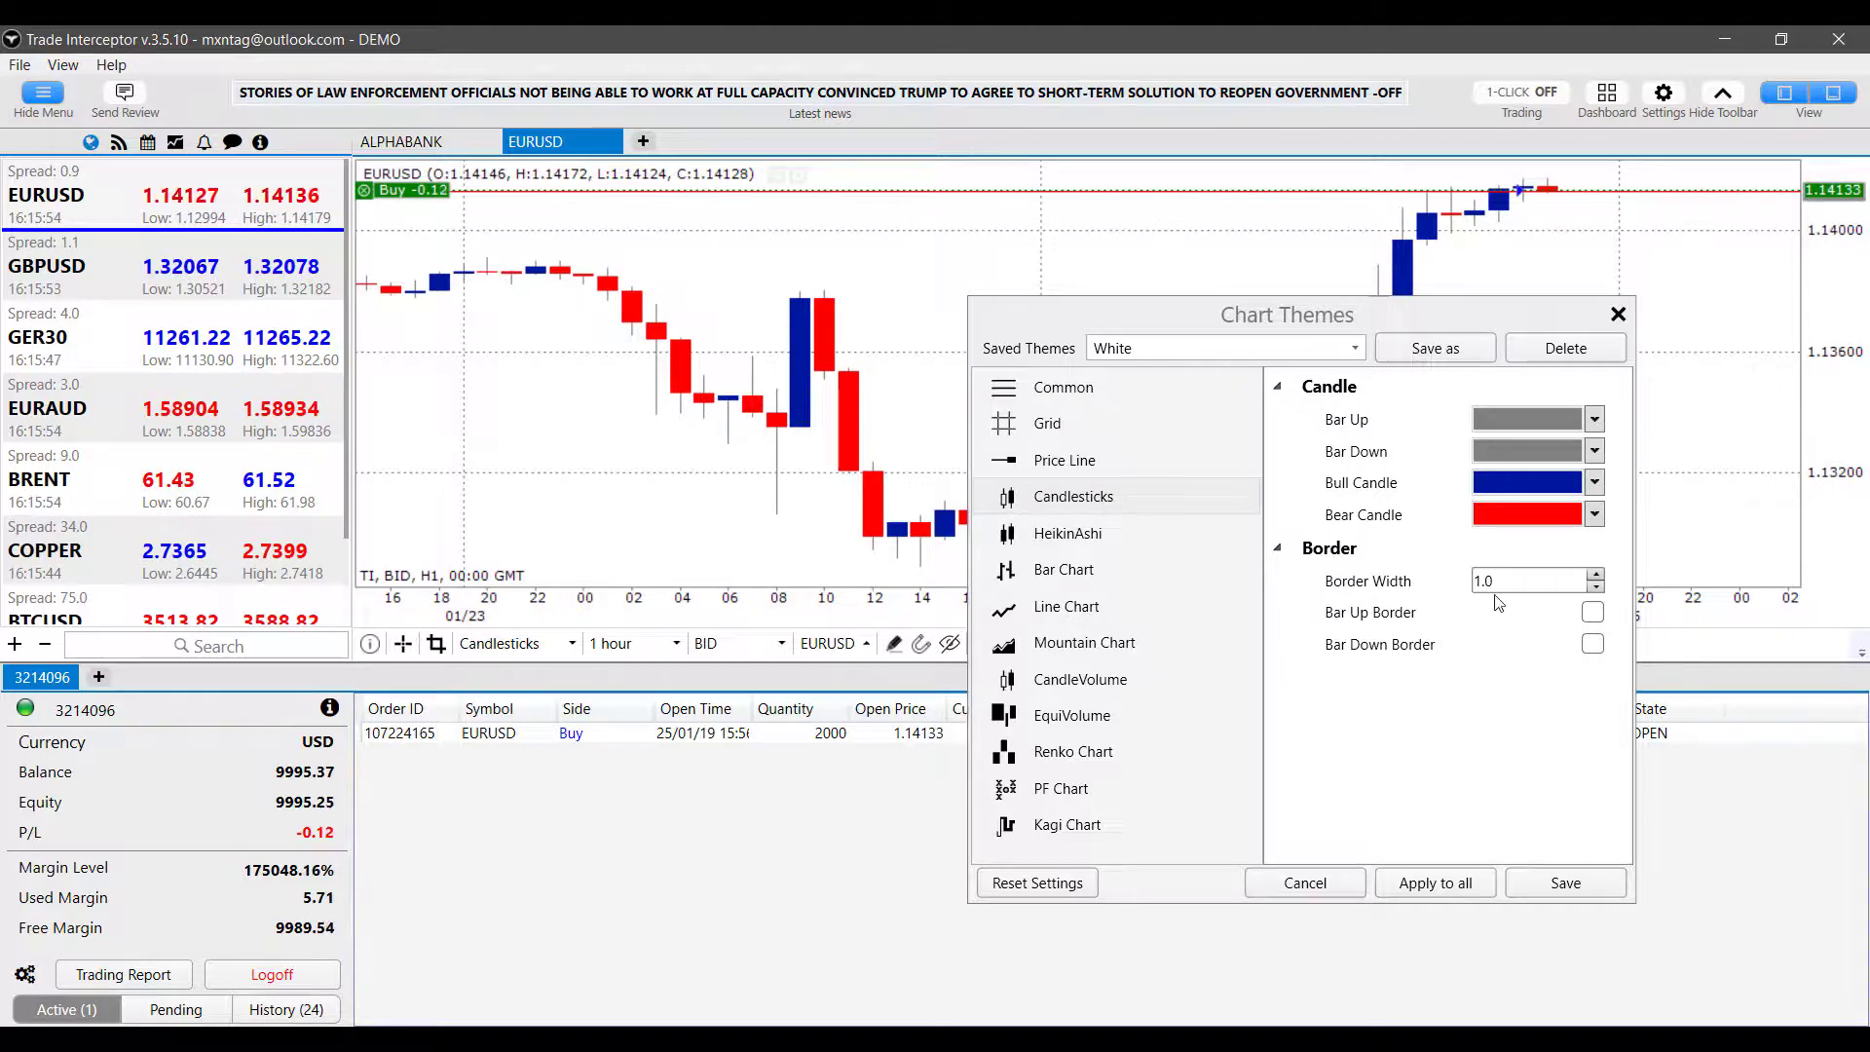
# Set candle Border Width to 1.5 and enable both Bar Up Border and Bar Down Border
pyautogui.click(1597, 576)
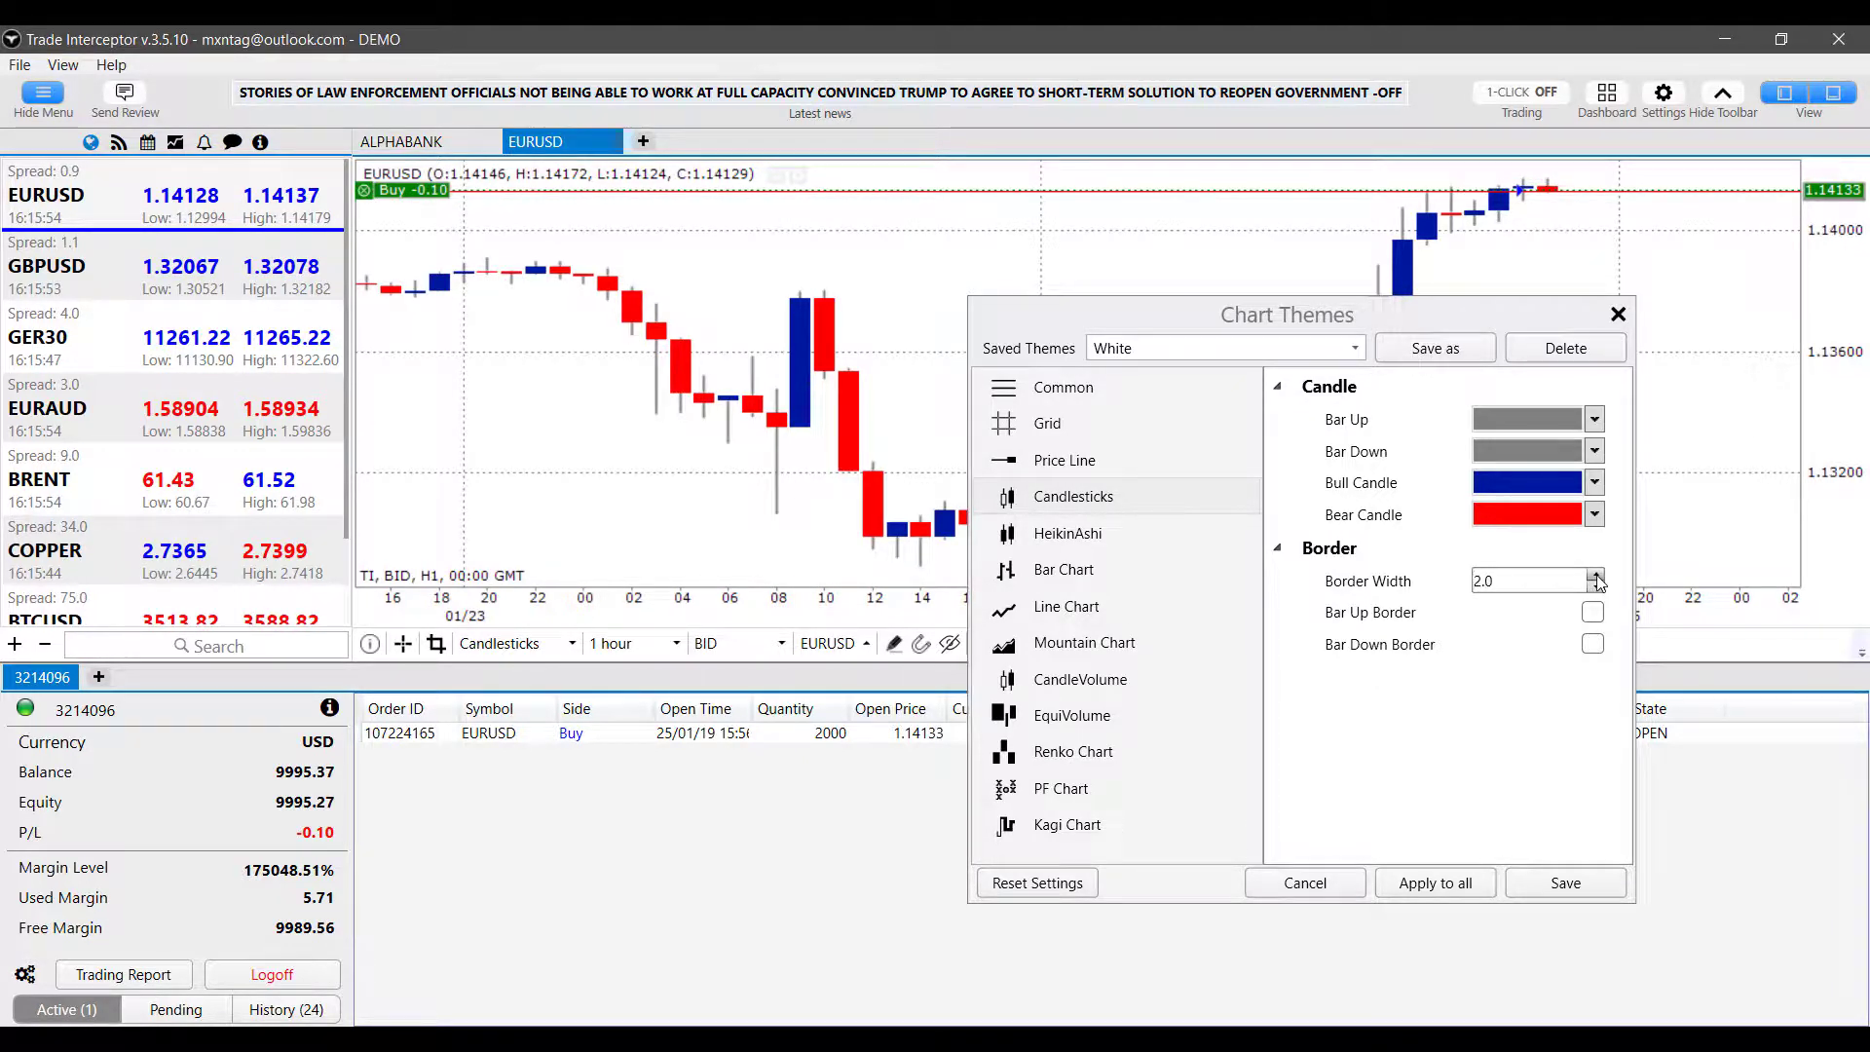
pyautogui.click(1597, 587)
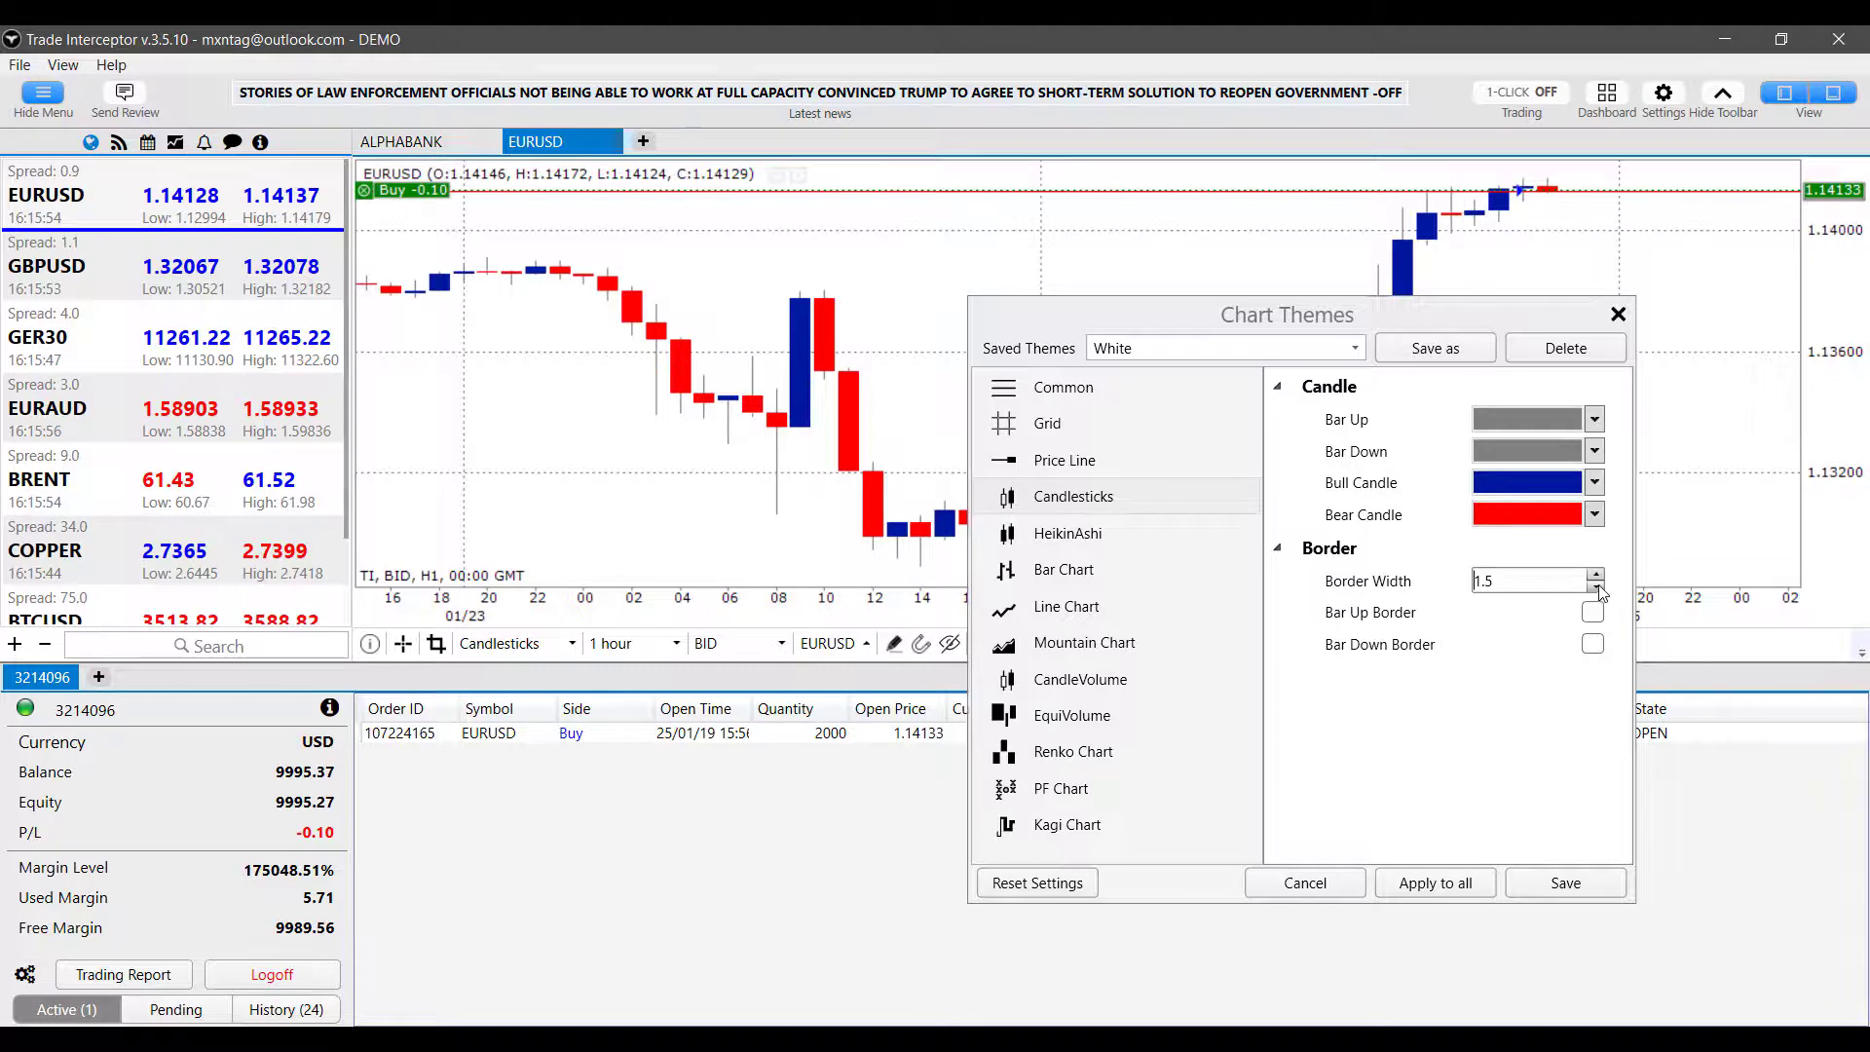
pyautogui.click(1599, 575)
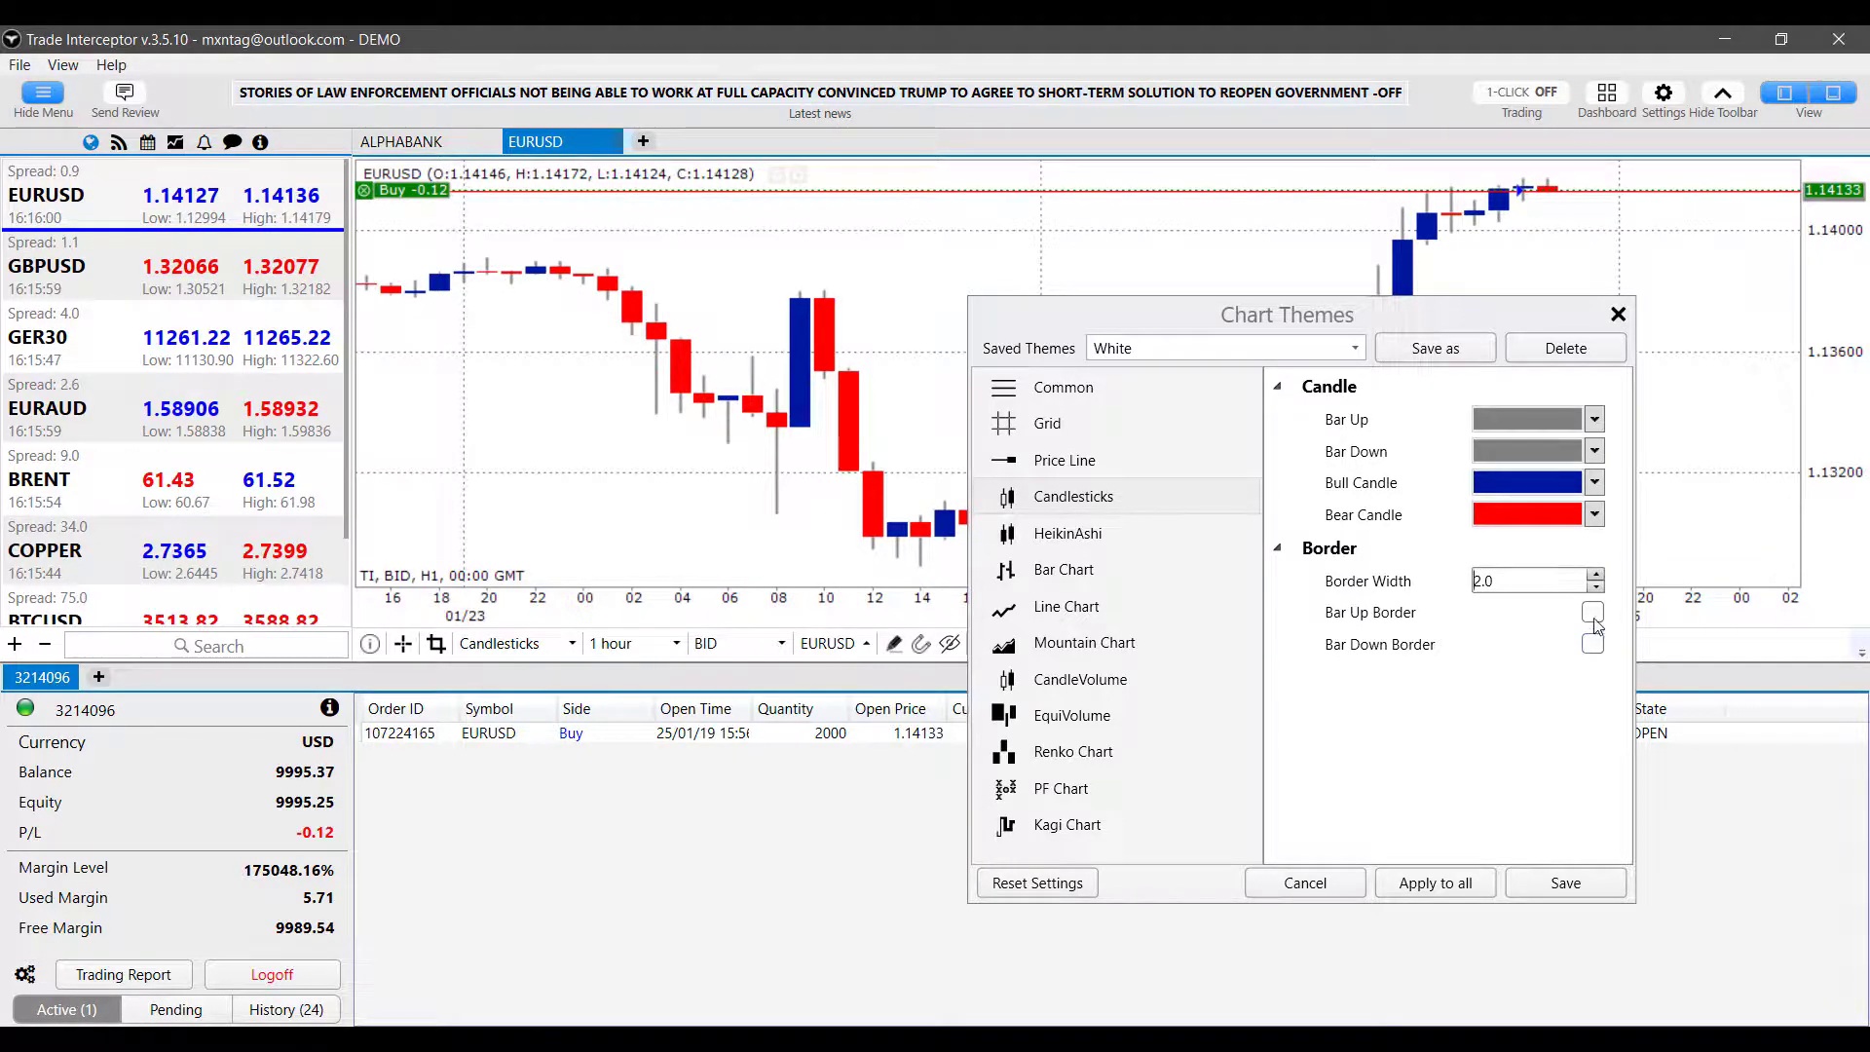
pyautogui.click(1593, 614)
pyautogui.click(1594, 643)
pyautogui.click(1592, 613)
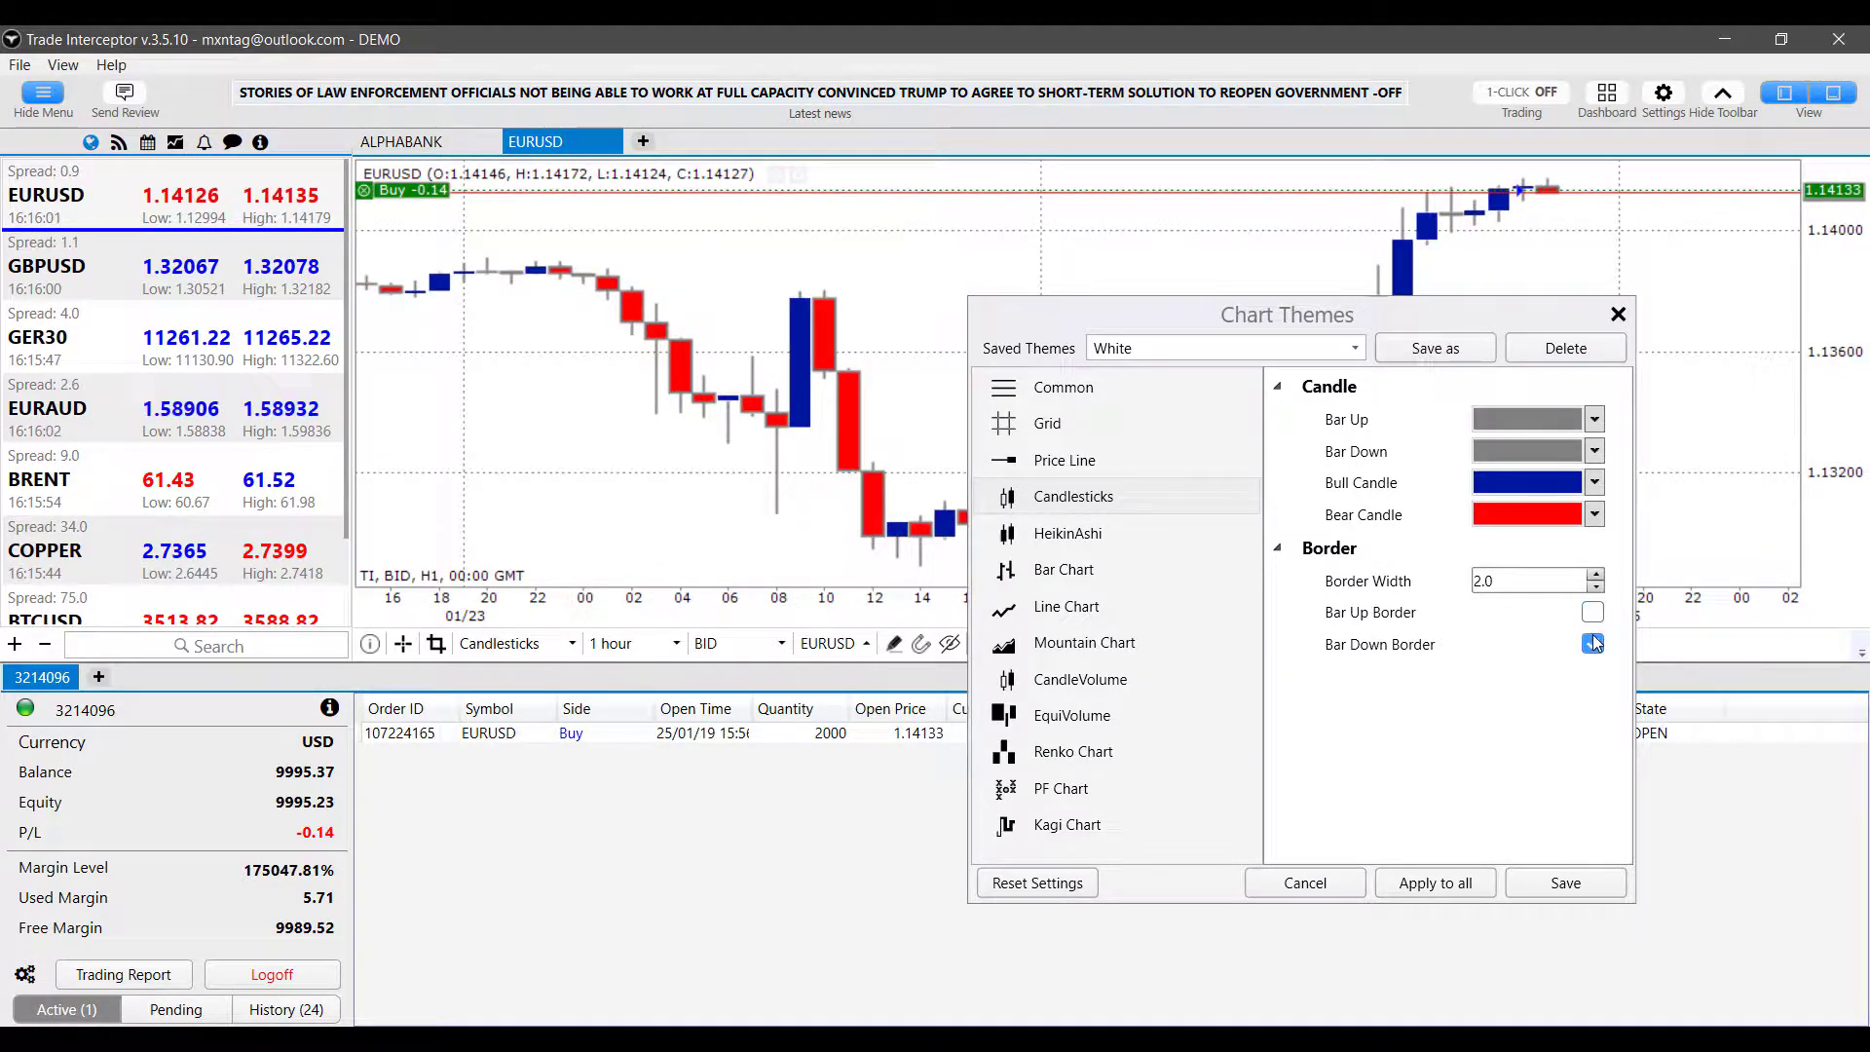
pyautogui.click(1594, 643)
pyautogui.click(1592, 612)
pyautogui.click(1593, 643)
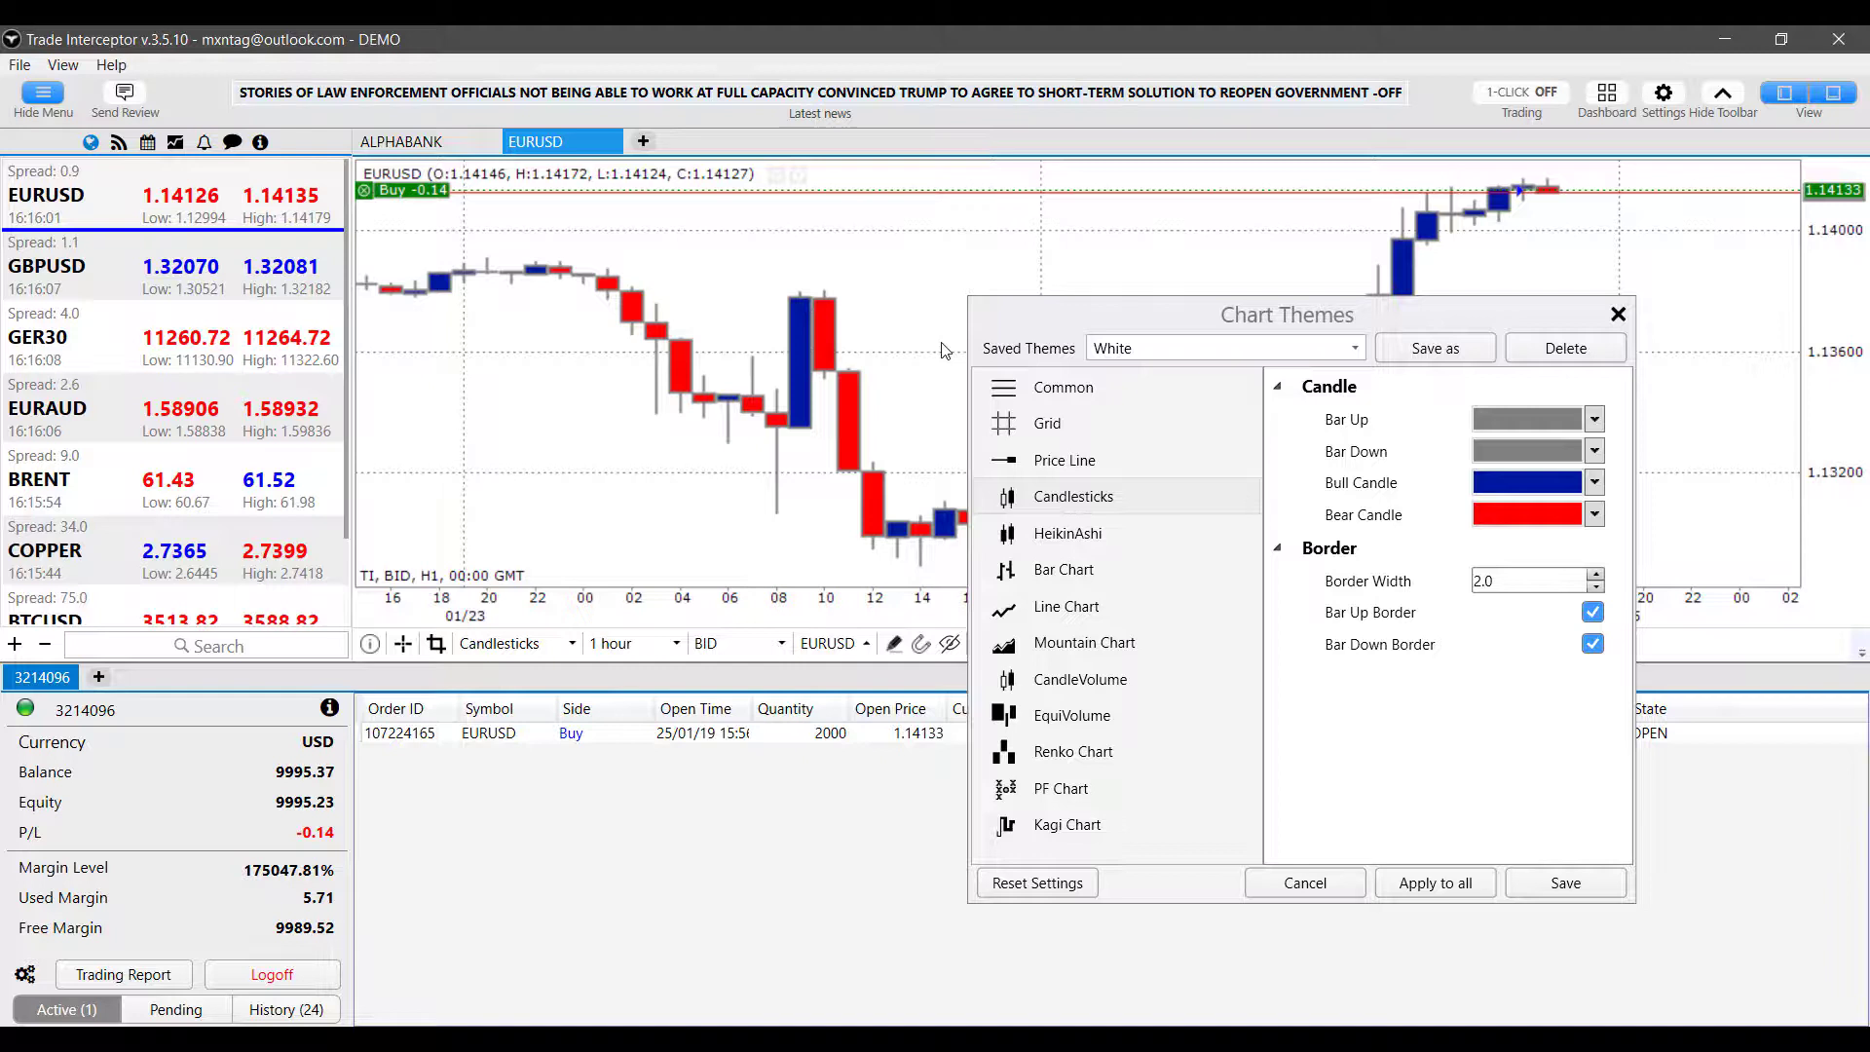
pyautogui.click(1595, 587)
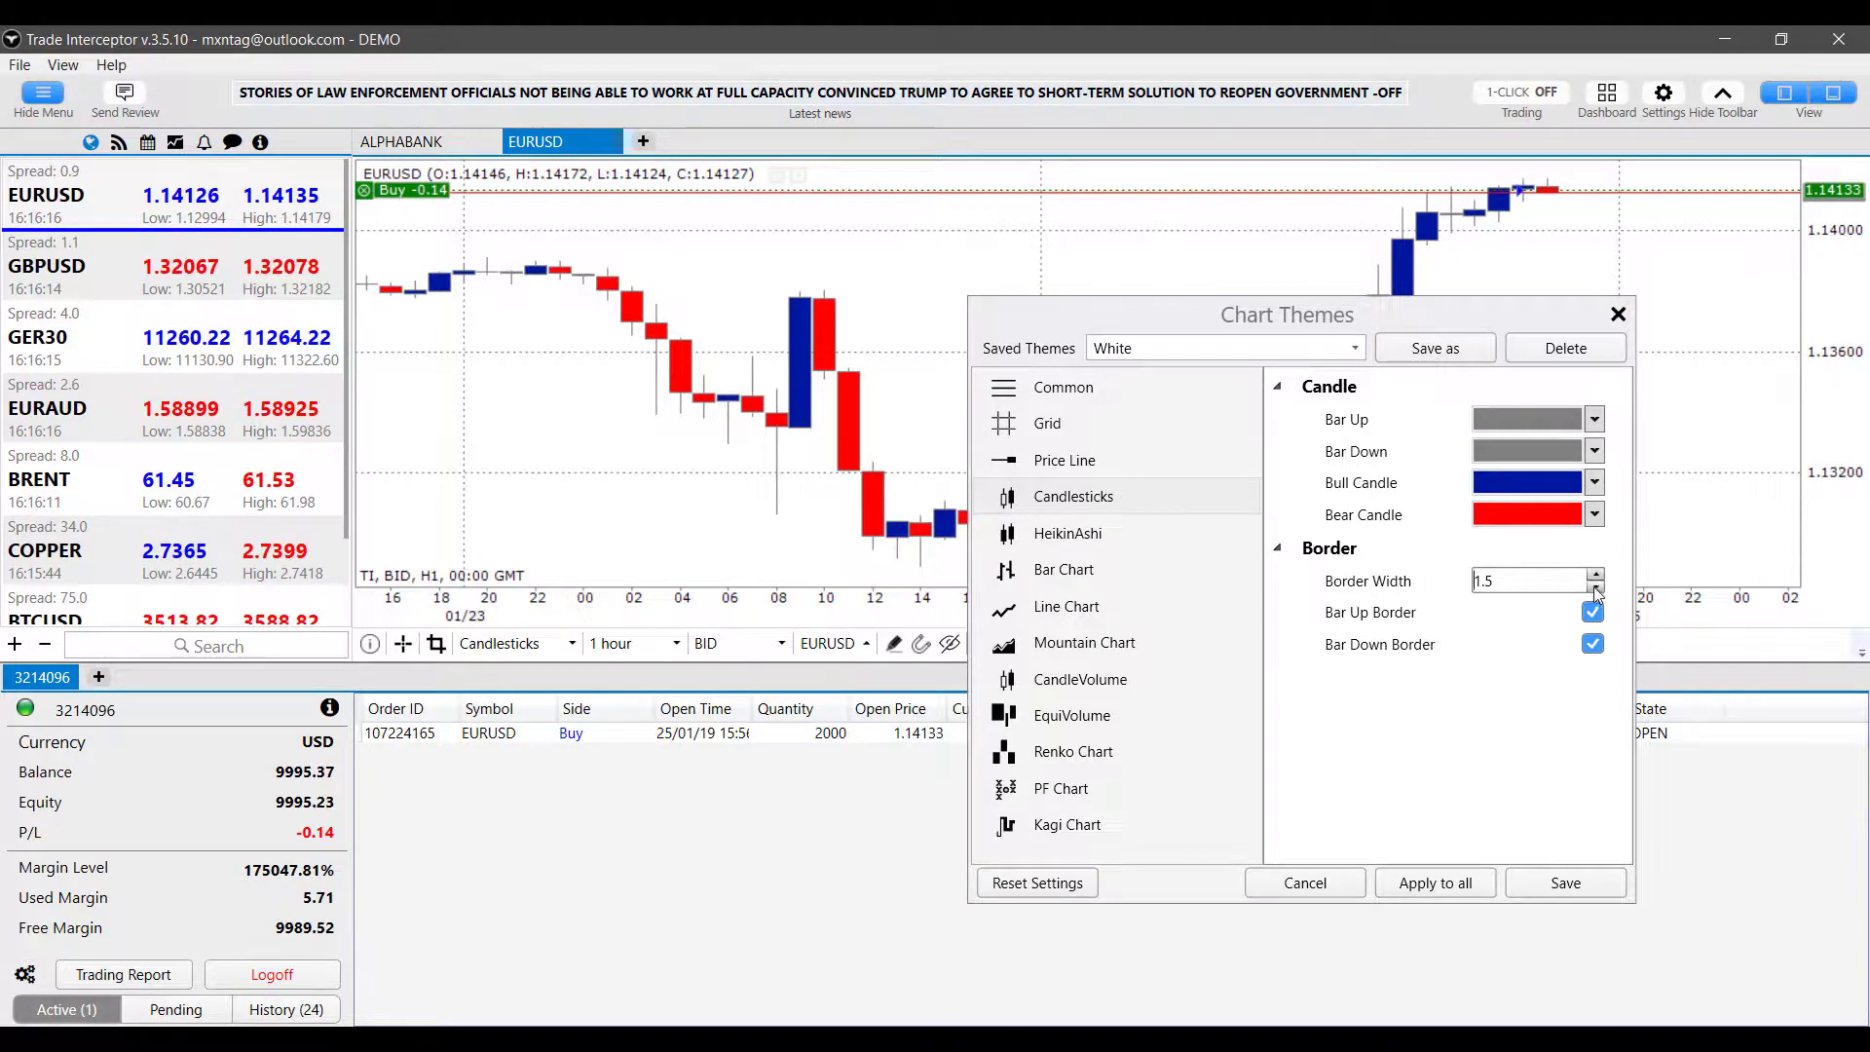
# Make the Bar Up colour yellow in the White theme's candlestick settings
pyautogui.moveTo(1301, 331); pyautogui.dragTo(1216, 293)
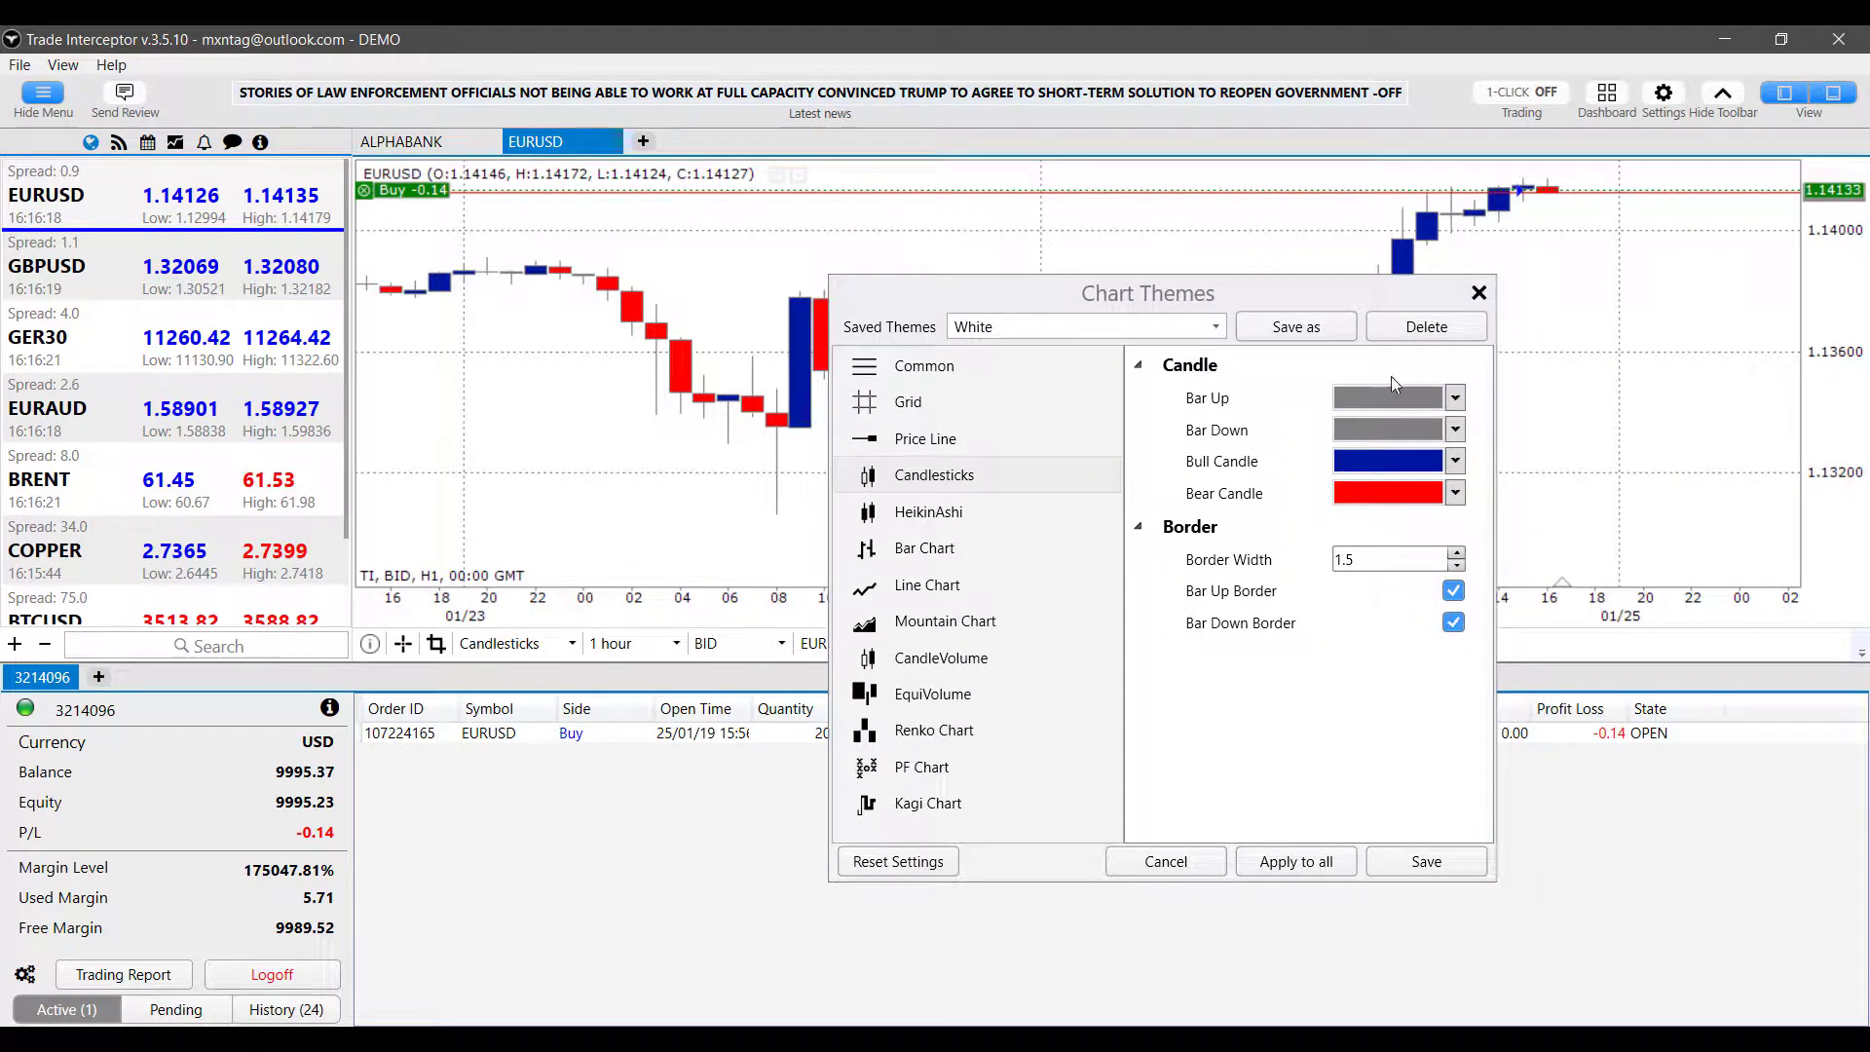
pyautogui.click(1455, 396)
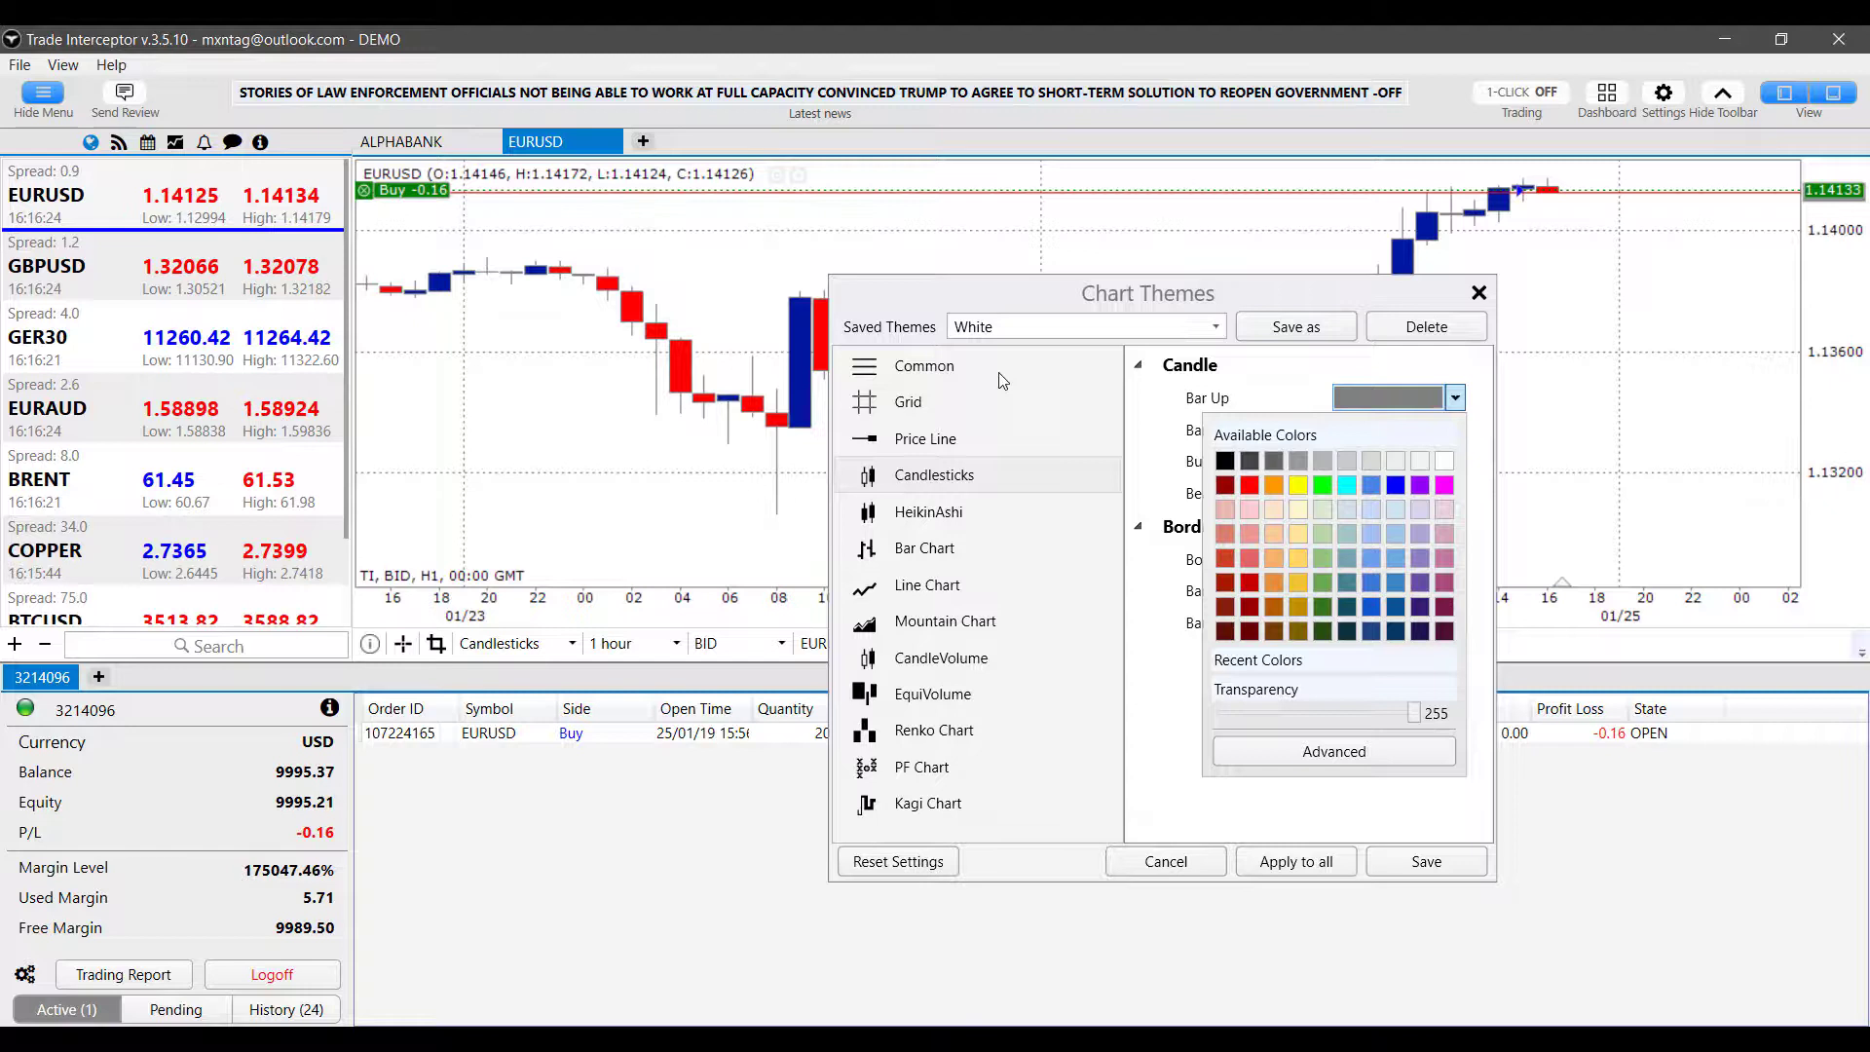
pyautogui.click(1296, 487)
# Switch to the Black theme and make bull candles yellow and bear candles orange
pyautogui.click(1208, 326)
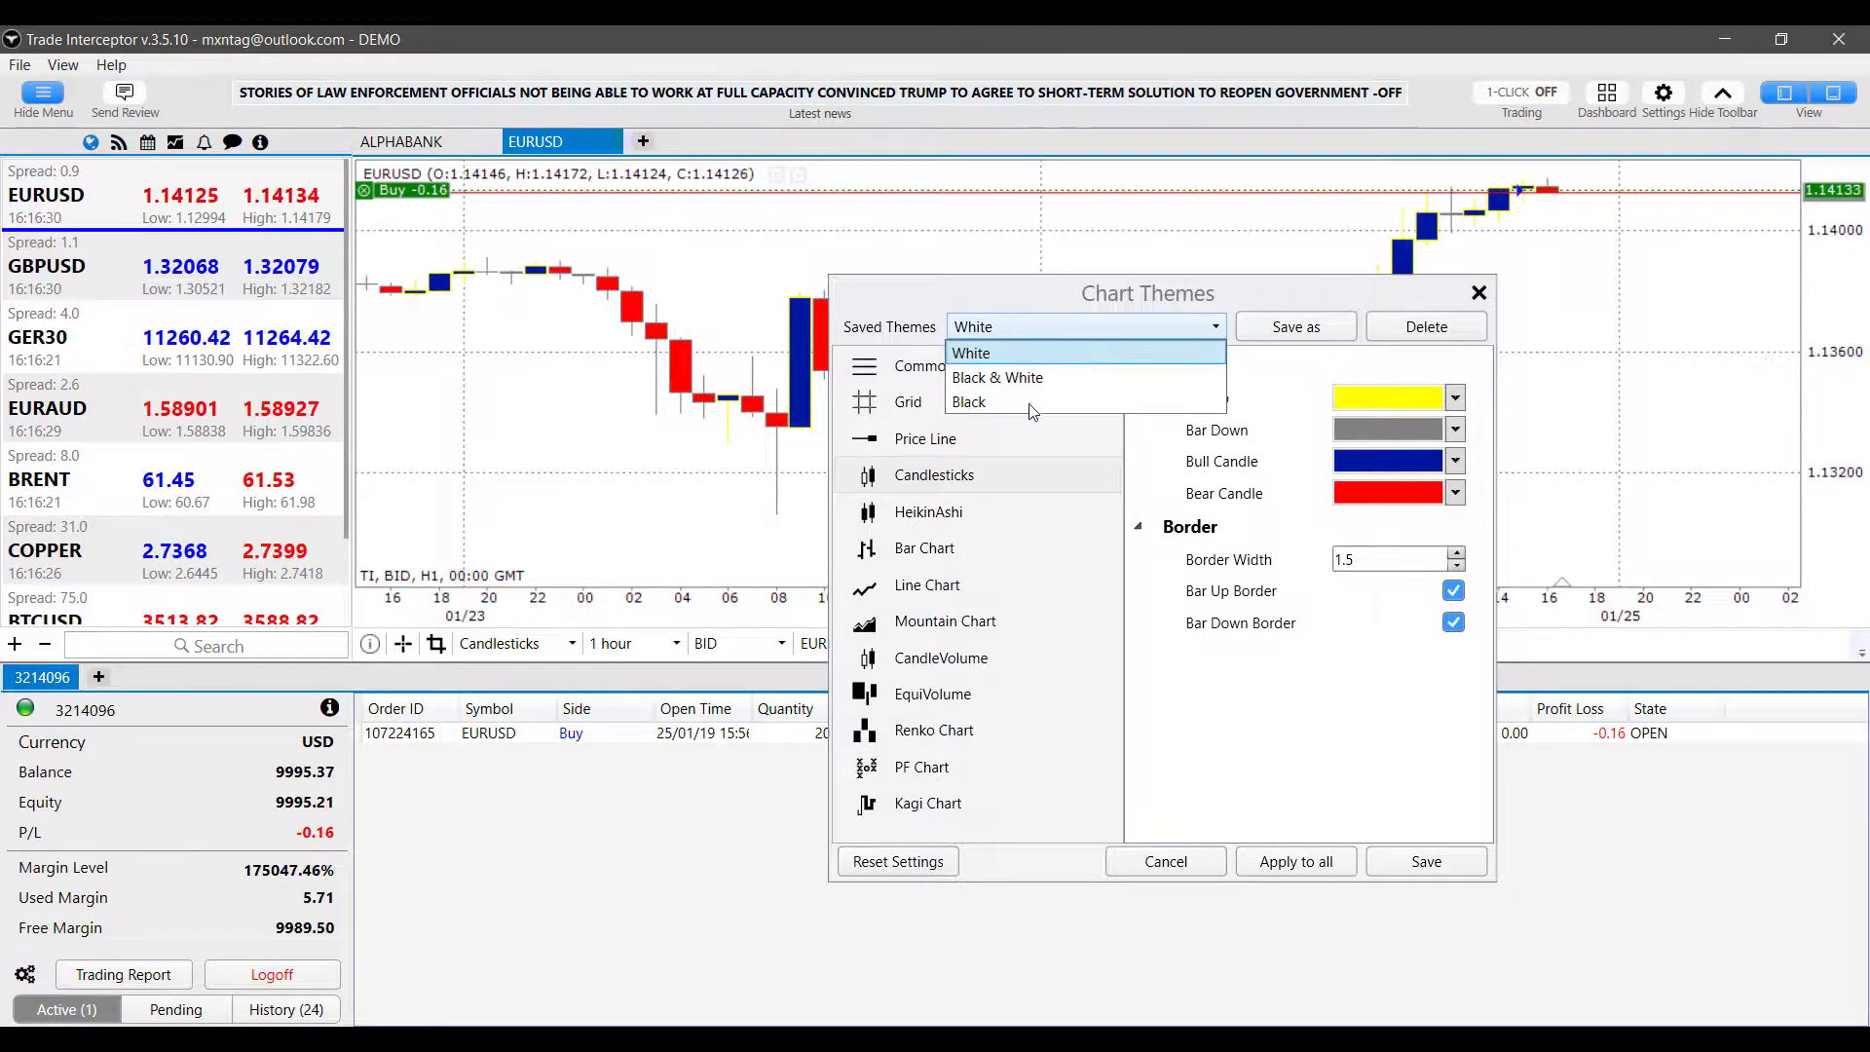
pyautogui.click(1023, 402)
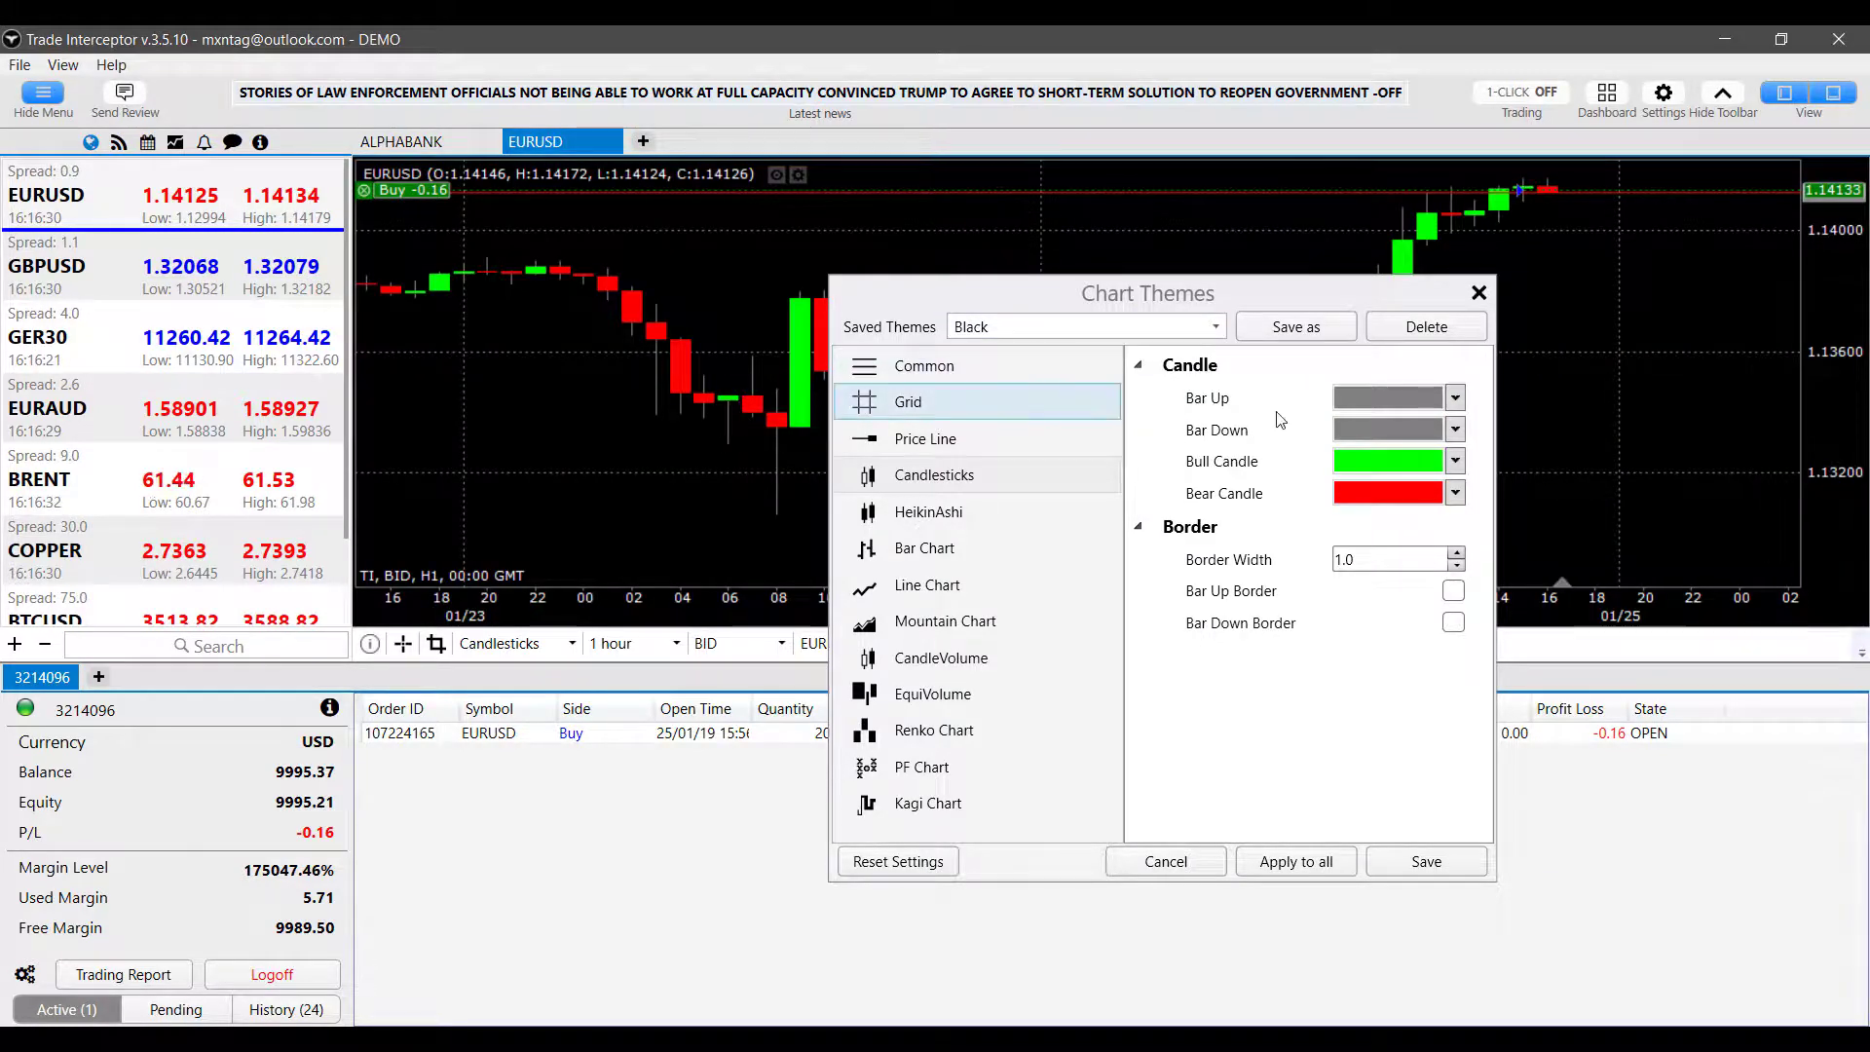
pyautogui.click(1454, 462)
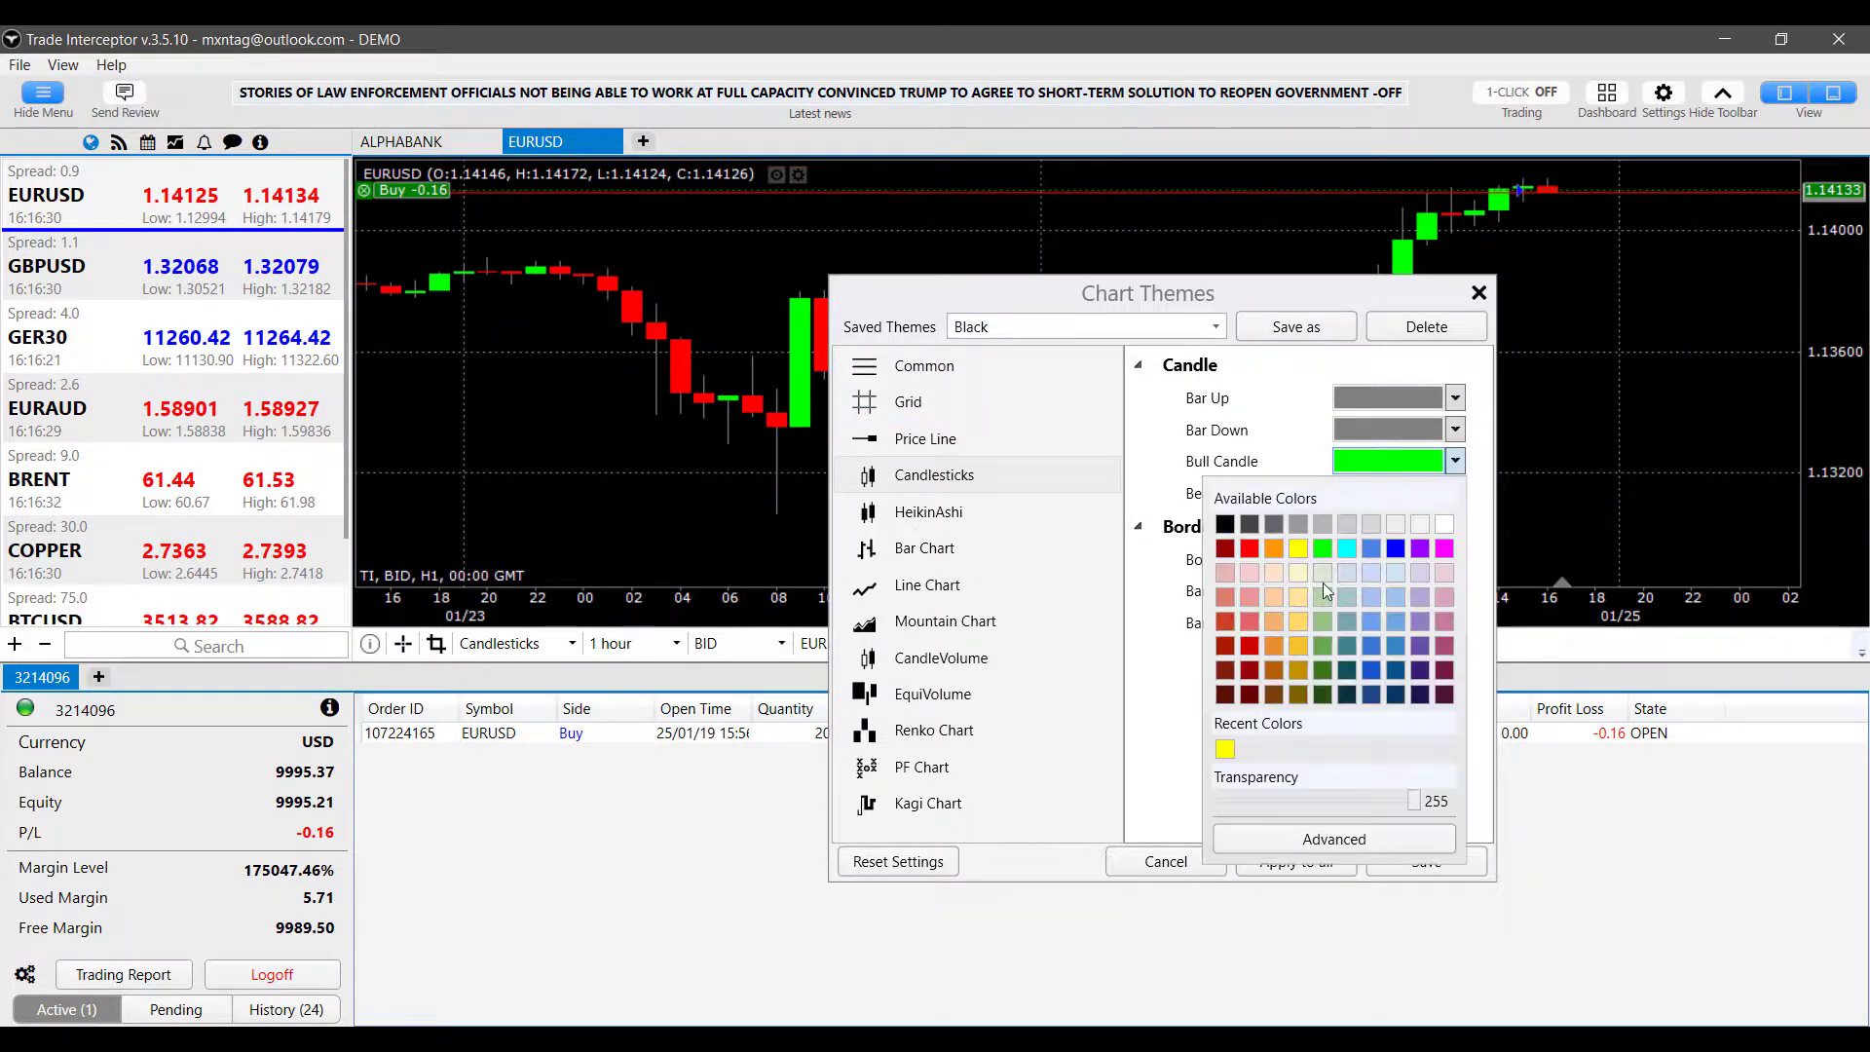
pyautogui.click(1299, 549)
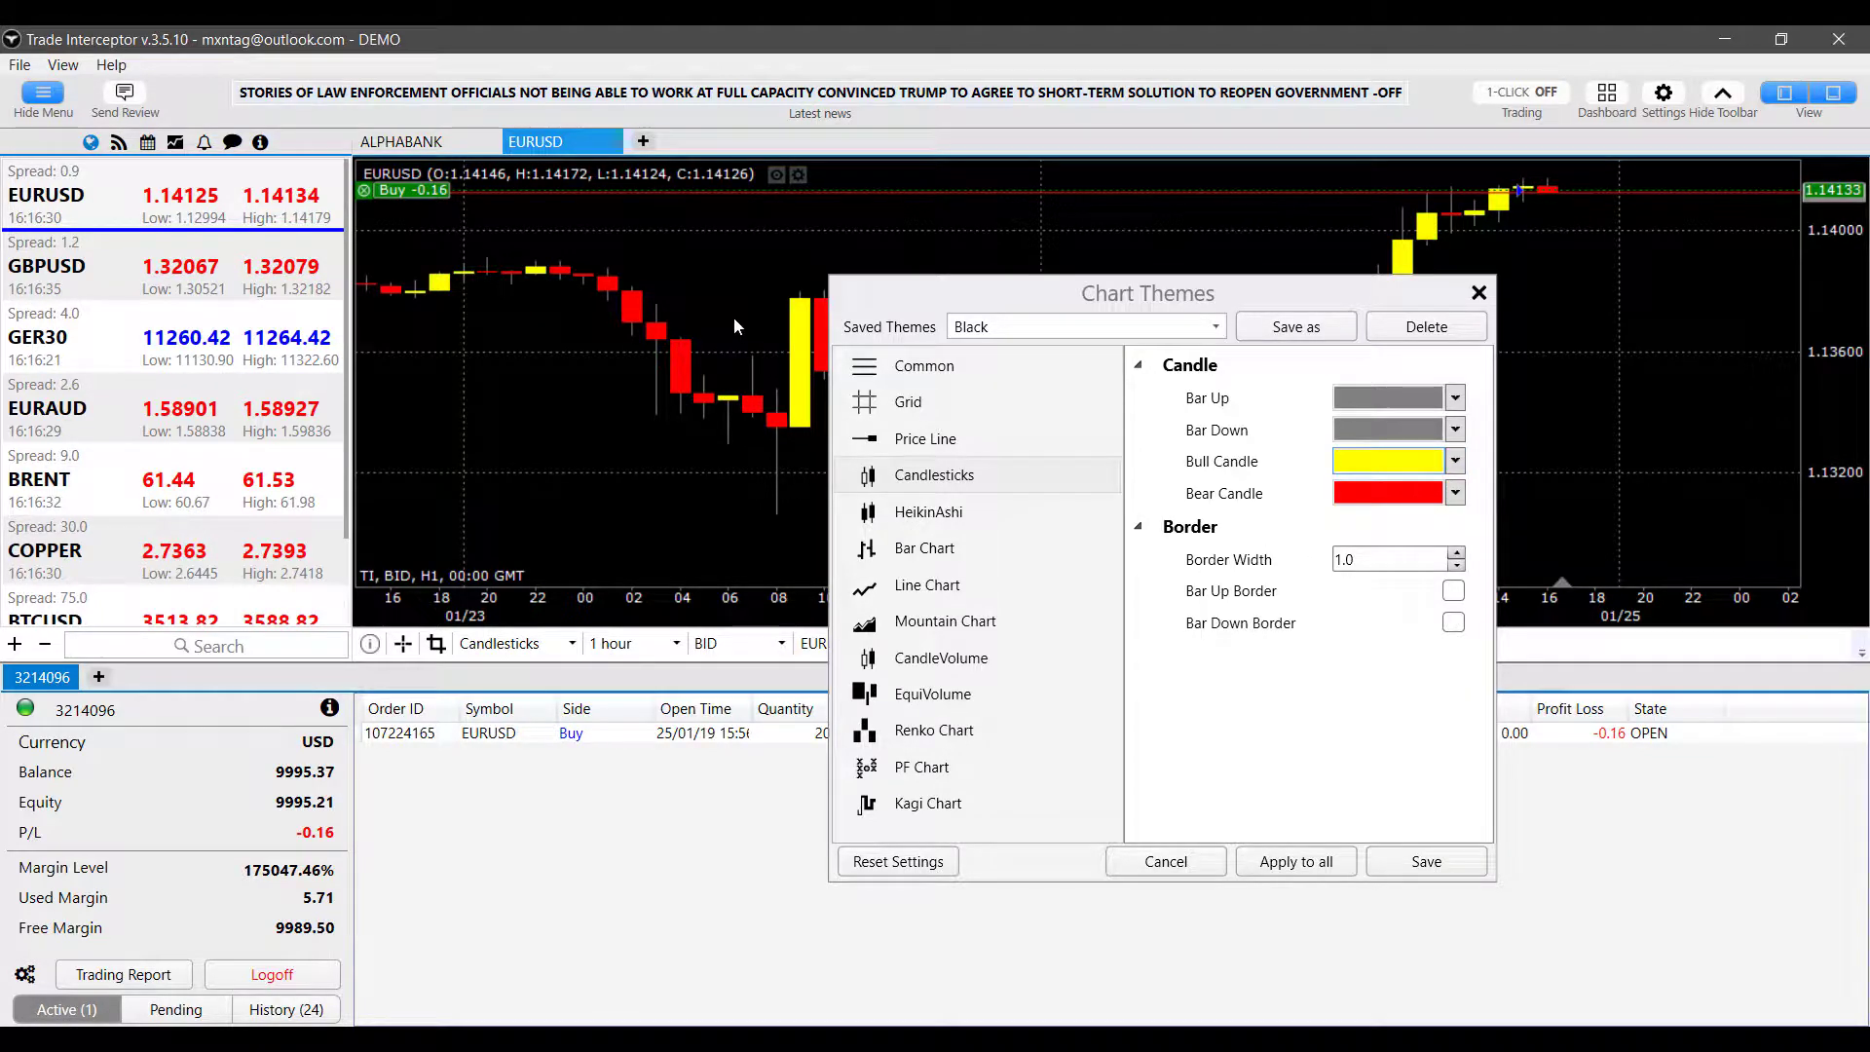
pyautogui.click(1454, 494)
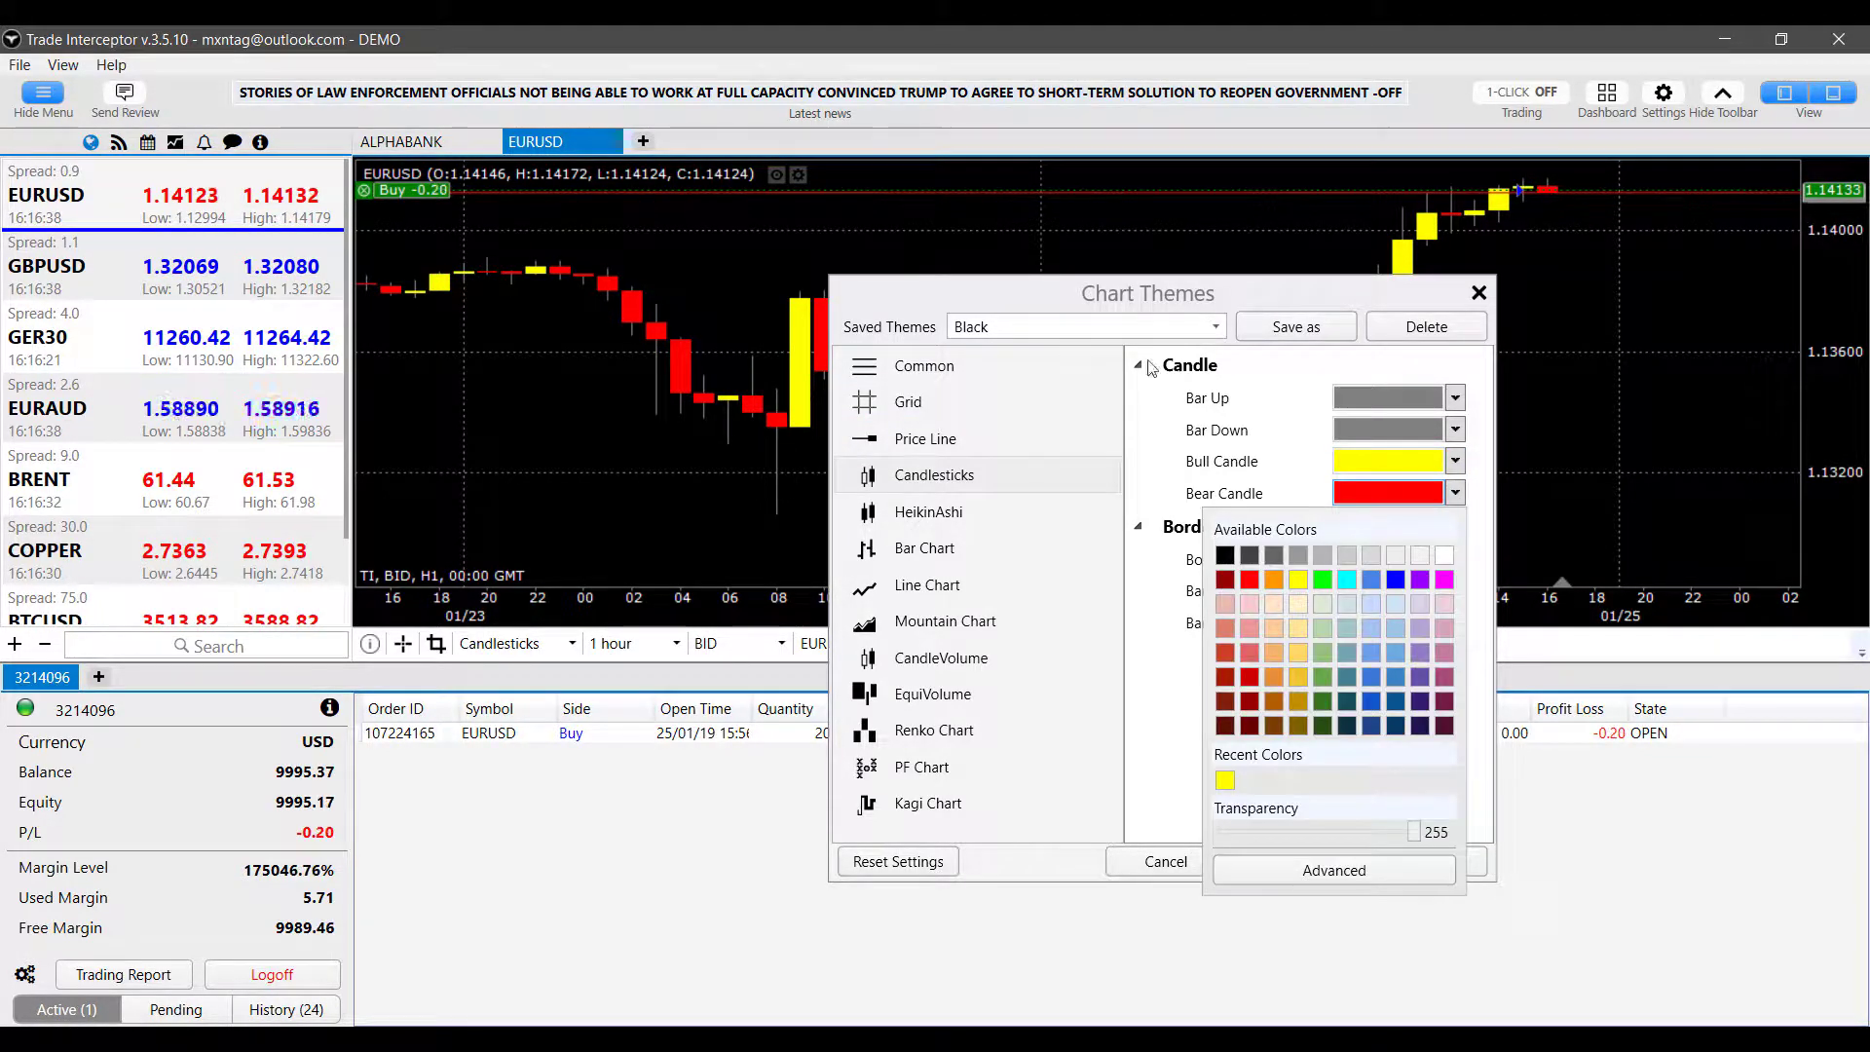
pyautogui.click(1298, 580)
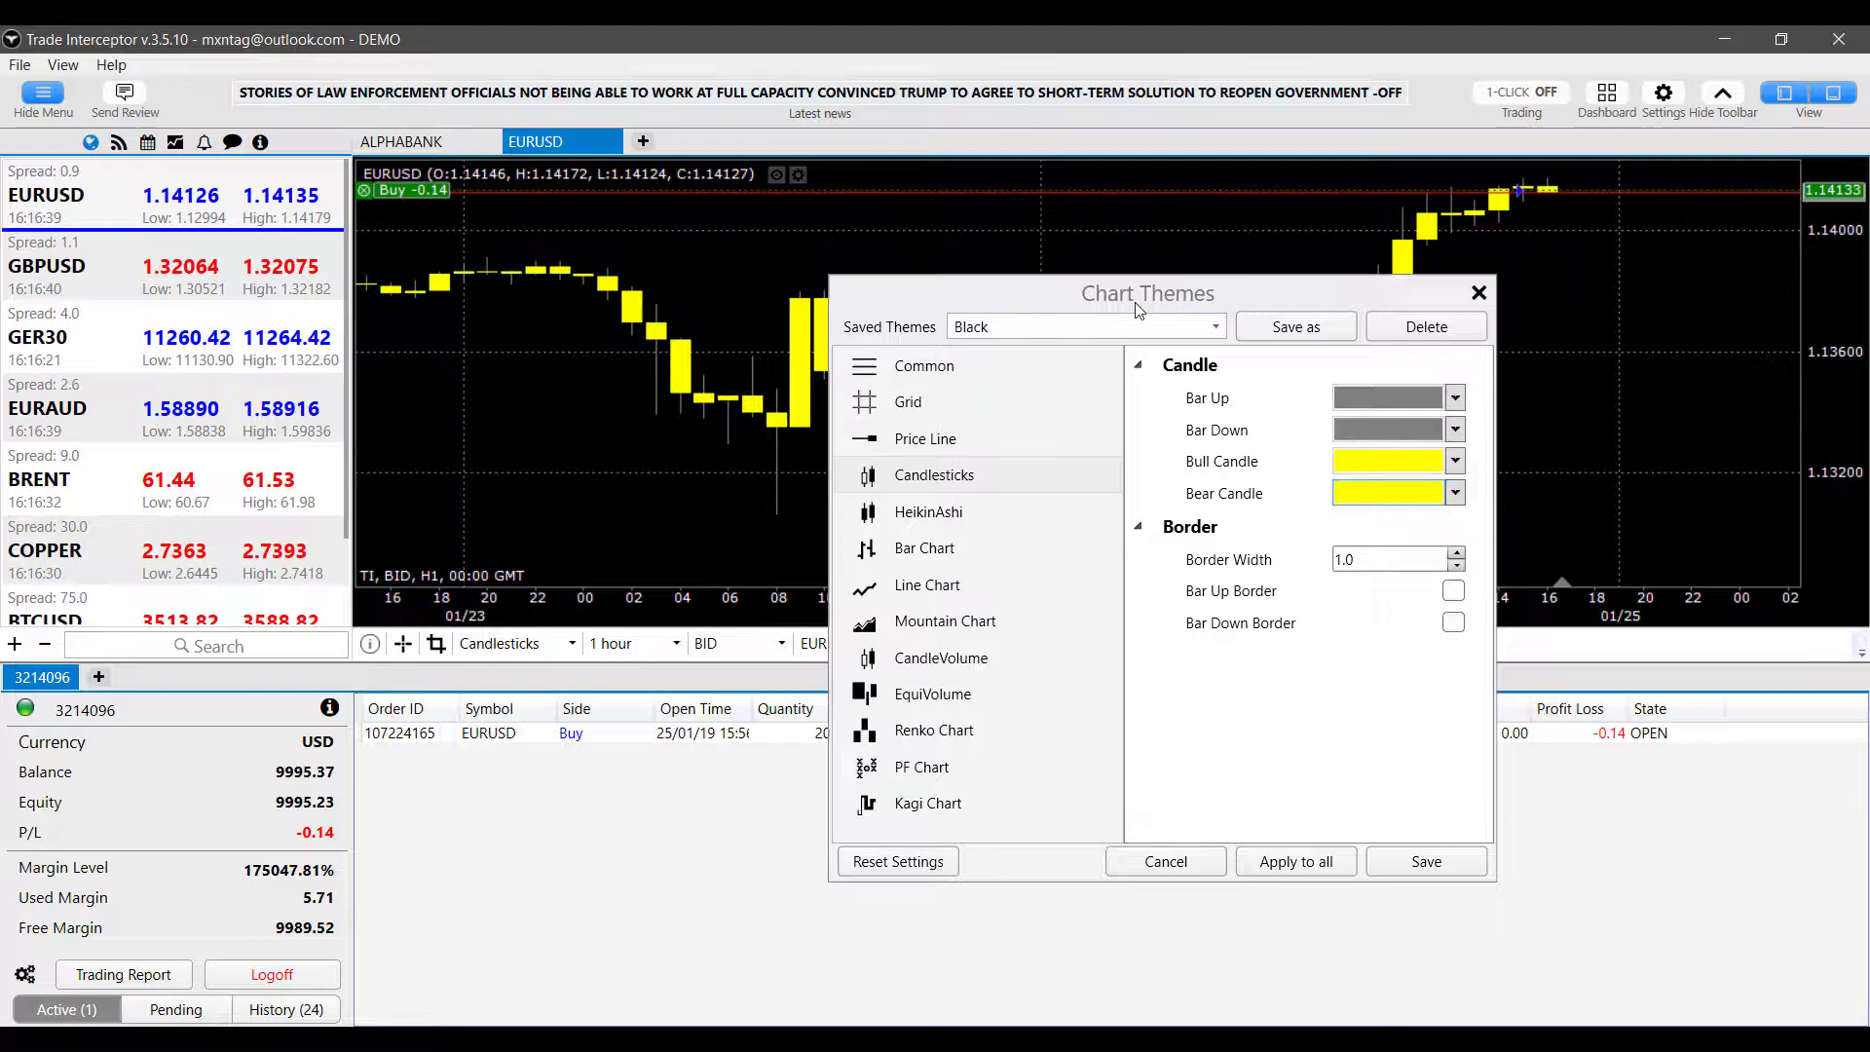
pyautogui.click(1534, 504)
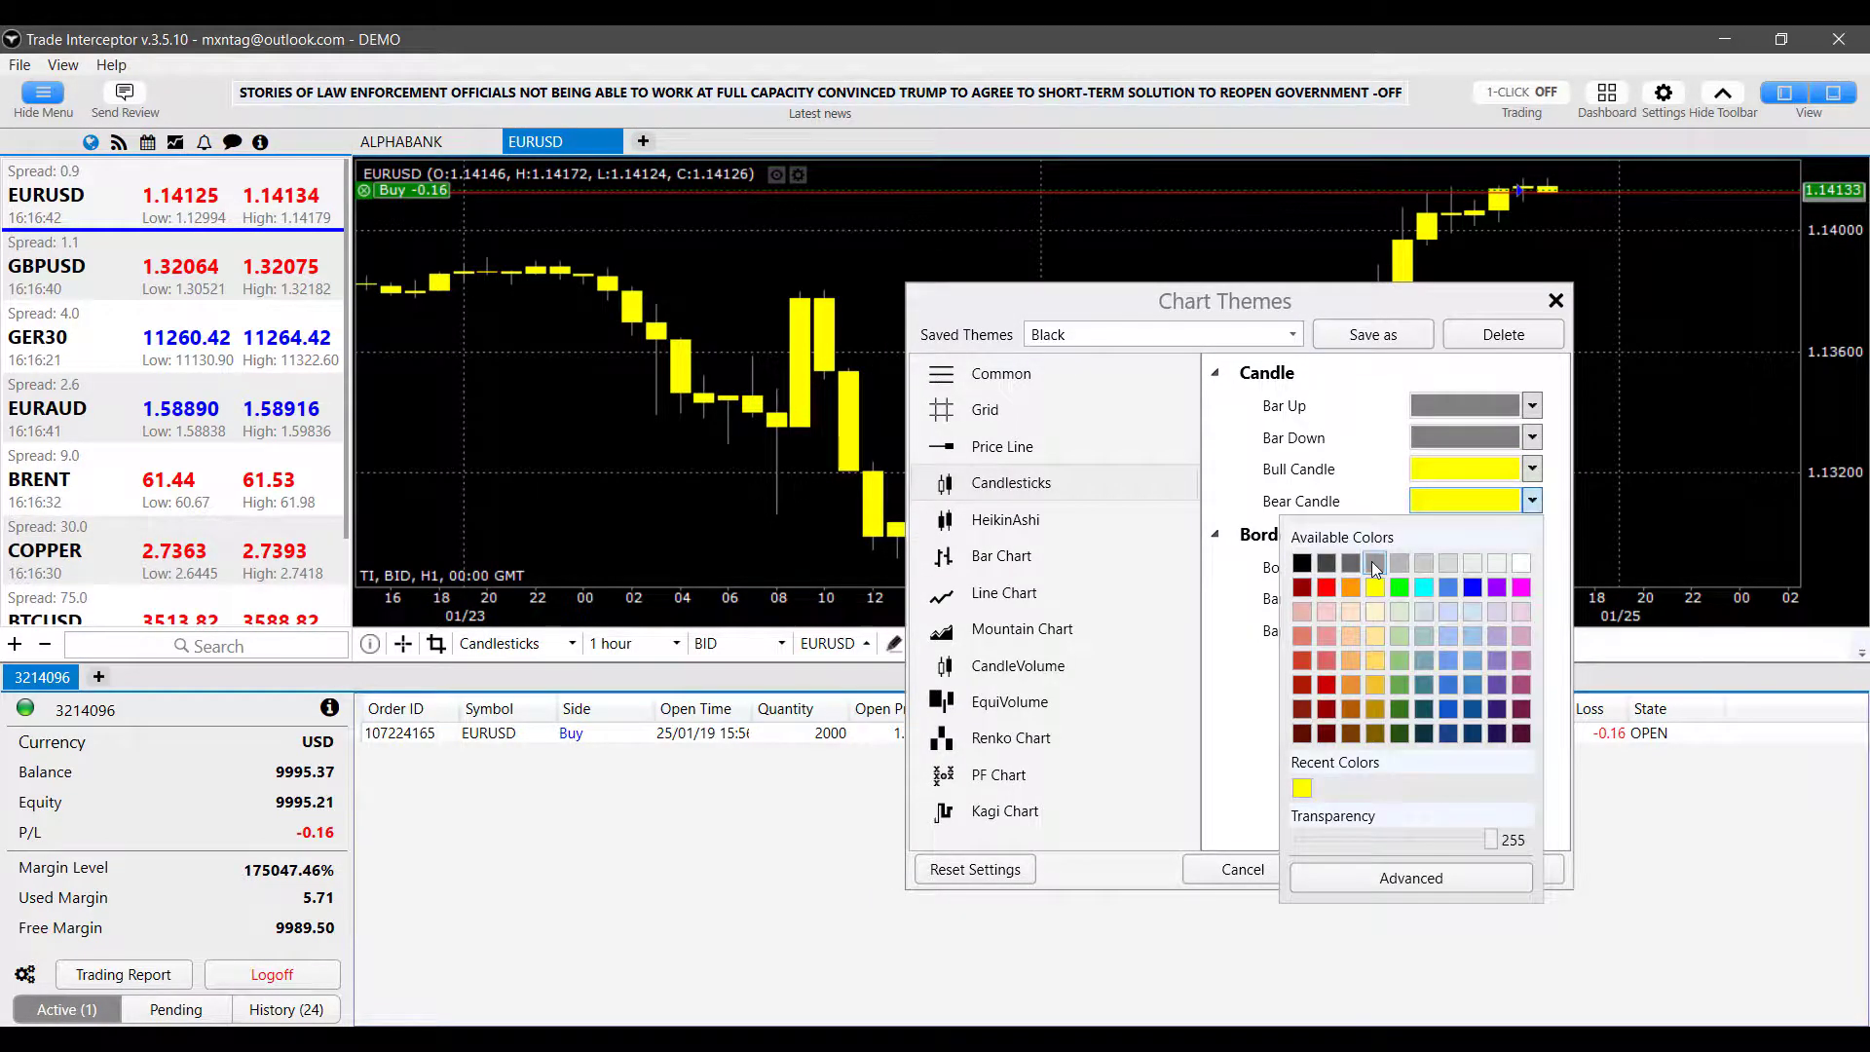
pyautogui.click(1374, 564)
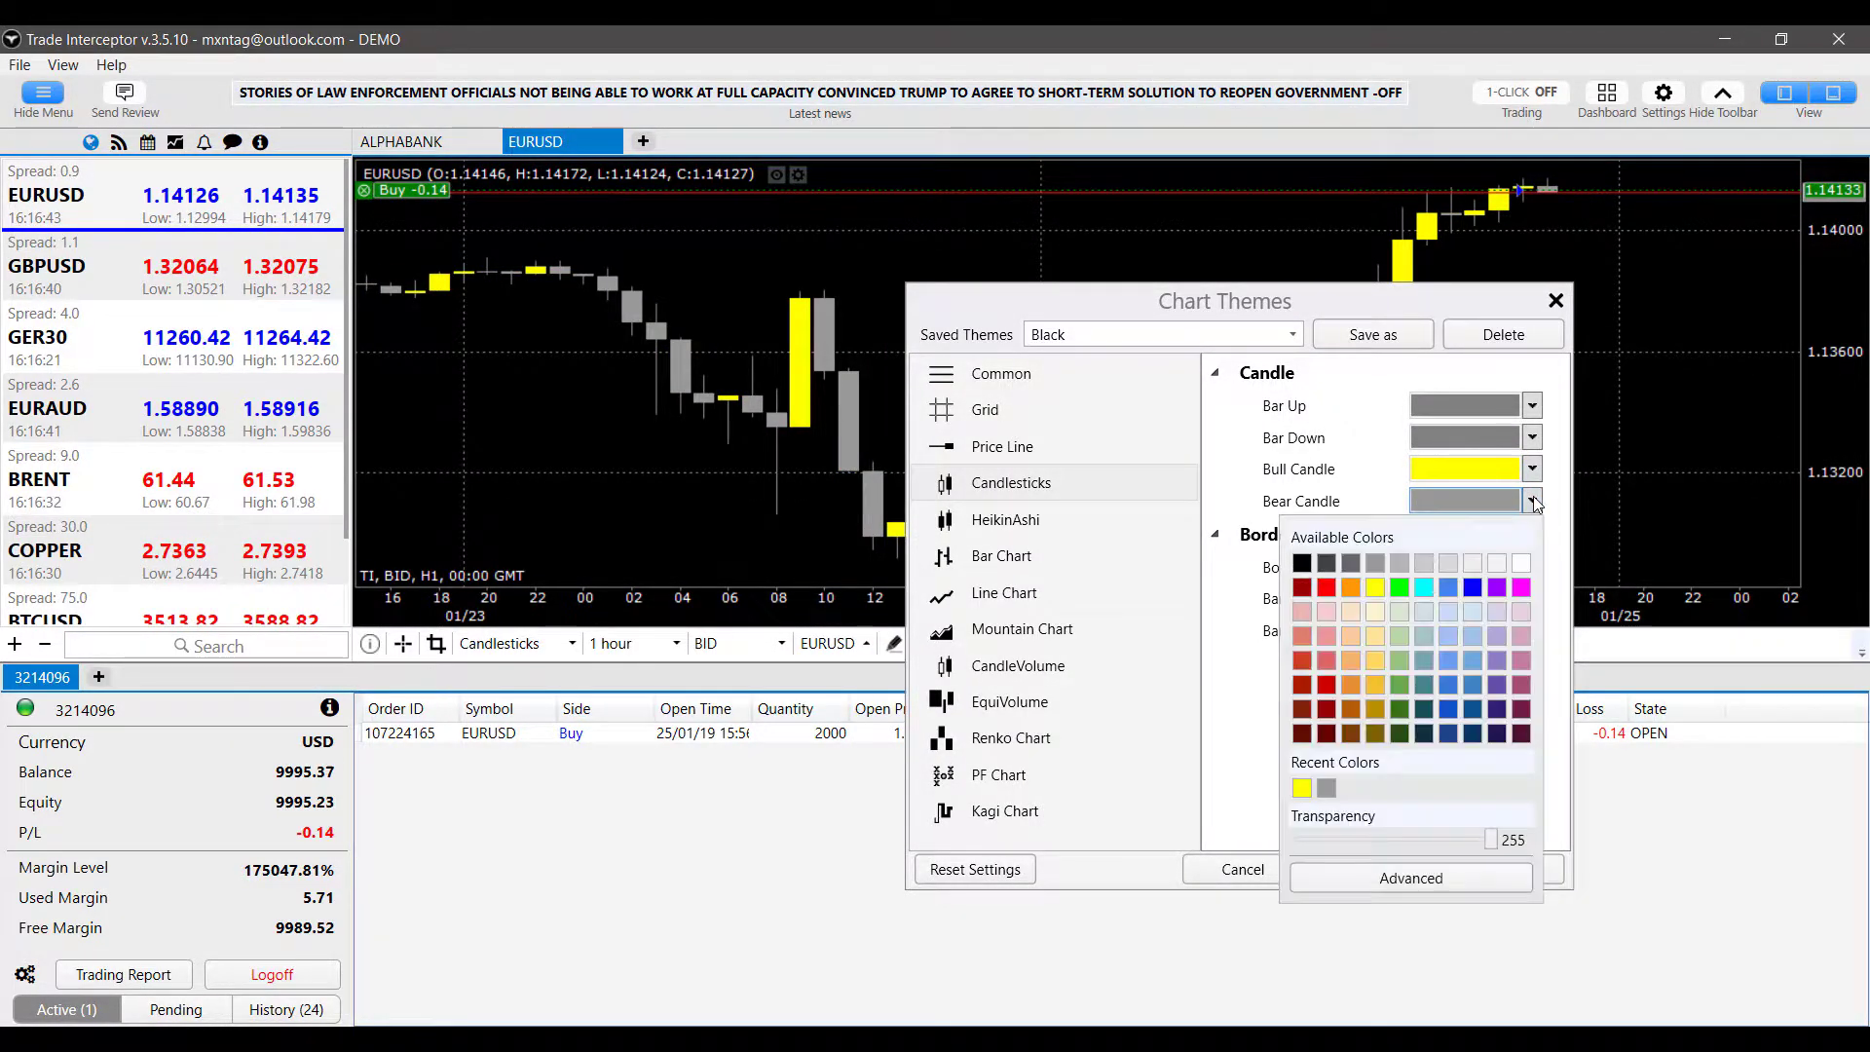
pyautogui.click(1533, 501)
pyautogui.click(1354, 586)
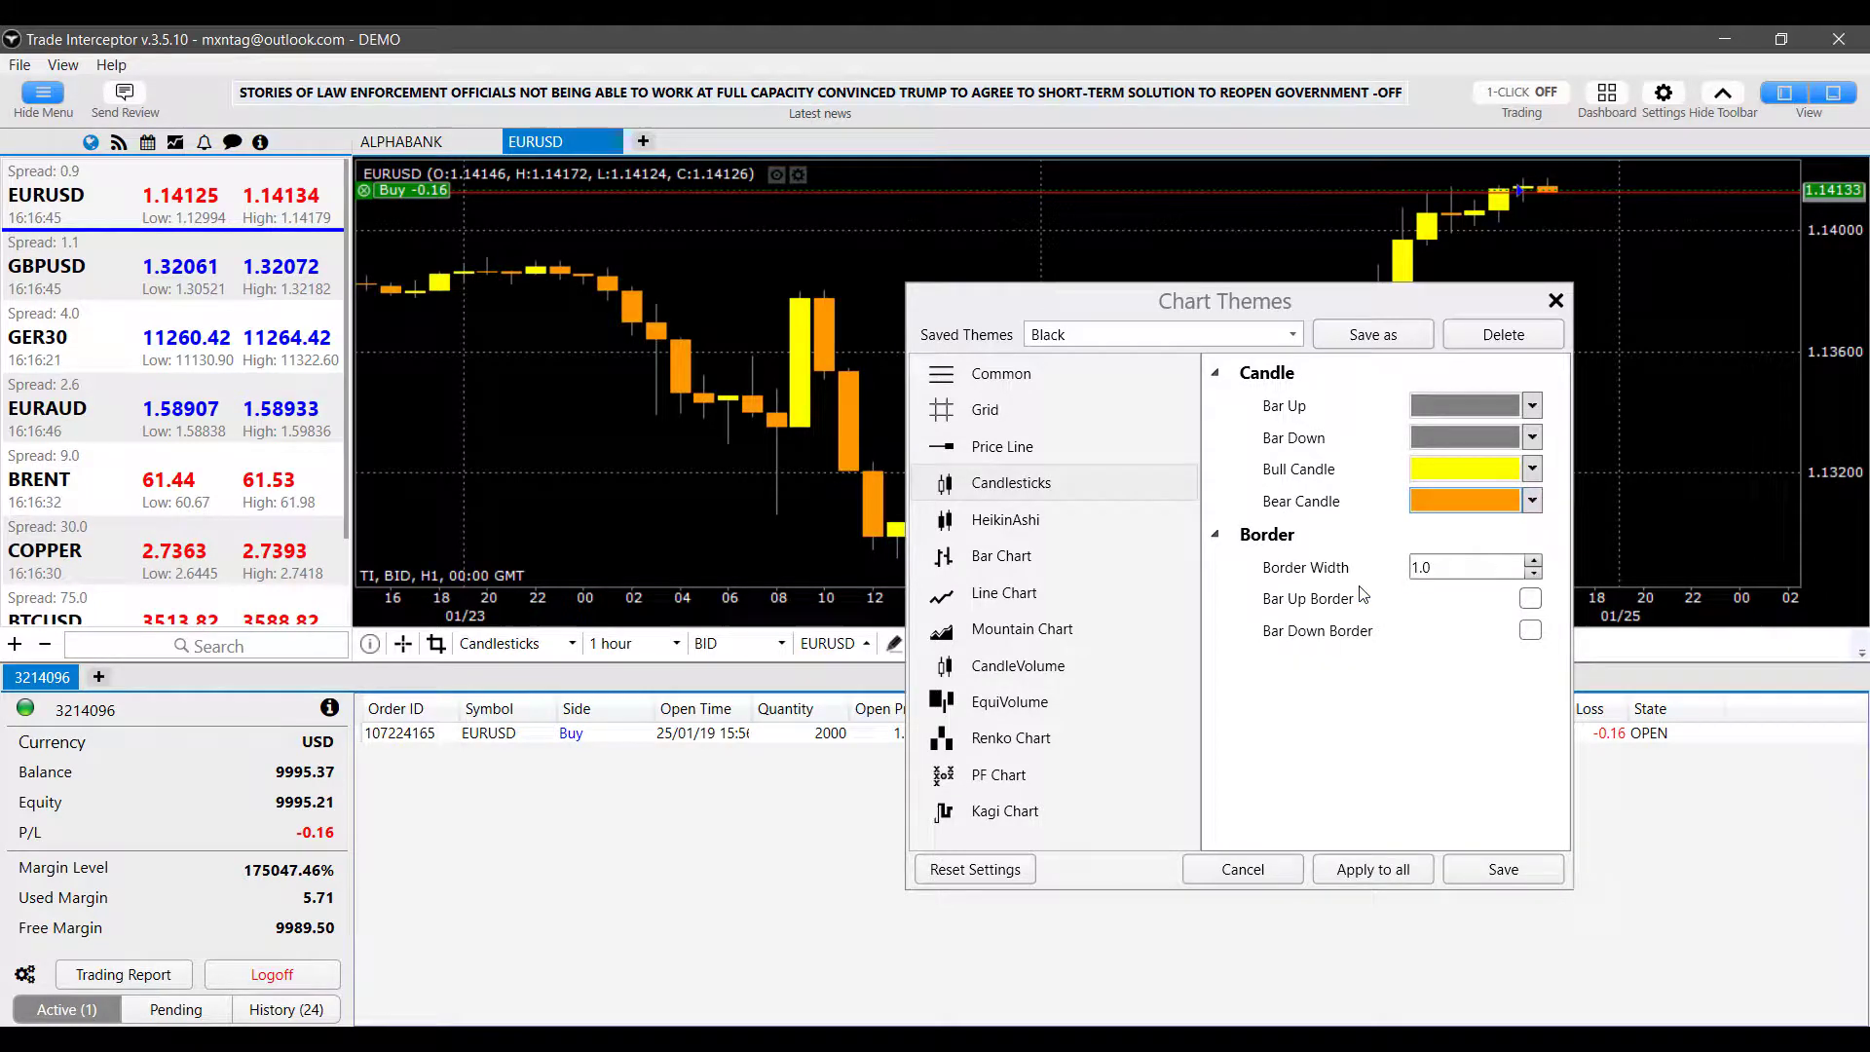
# Set the Bar Down colour to yellow and Bar Up to dark red
pyautogui.click(1534, 438)
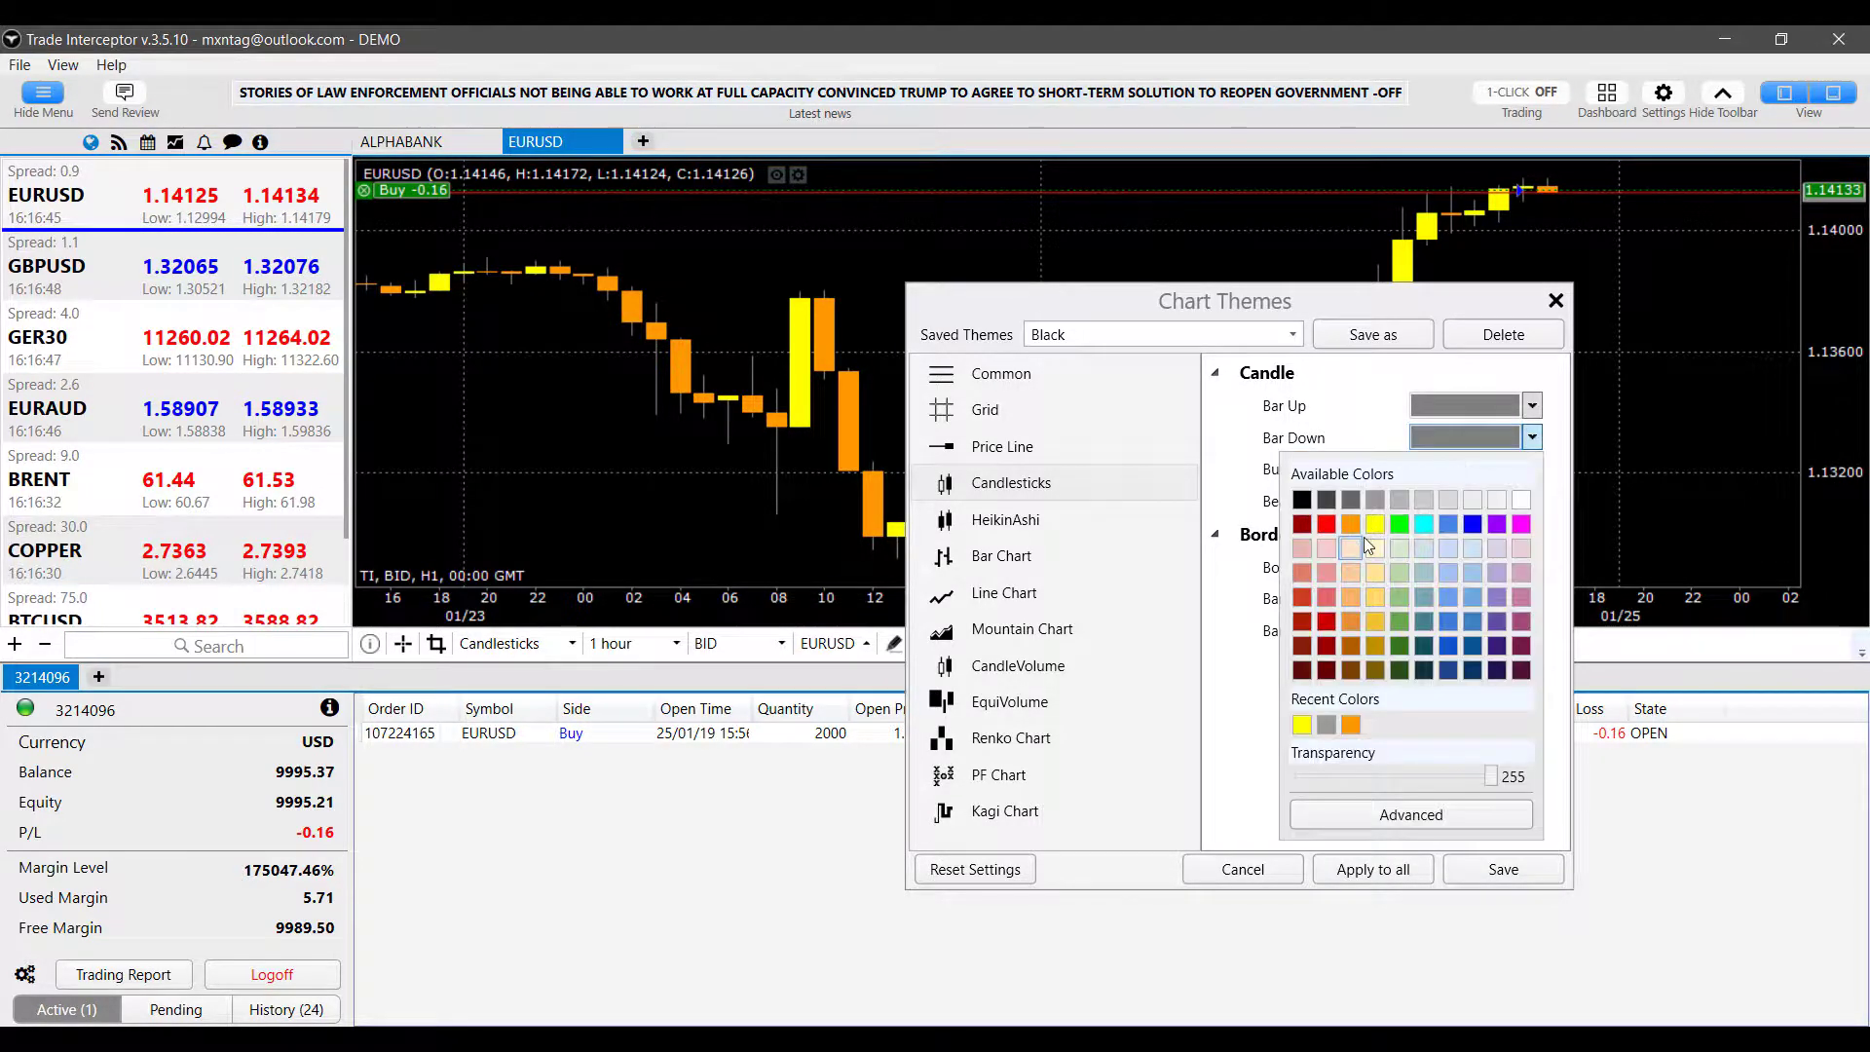
pyautogui.click(1365, 541)
pyautogui.click(1532, 405)
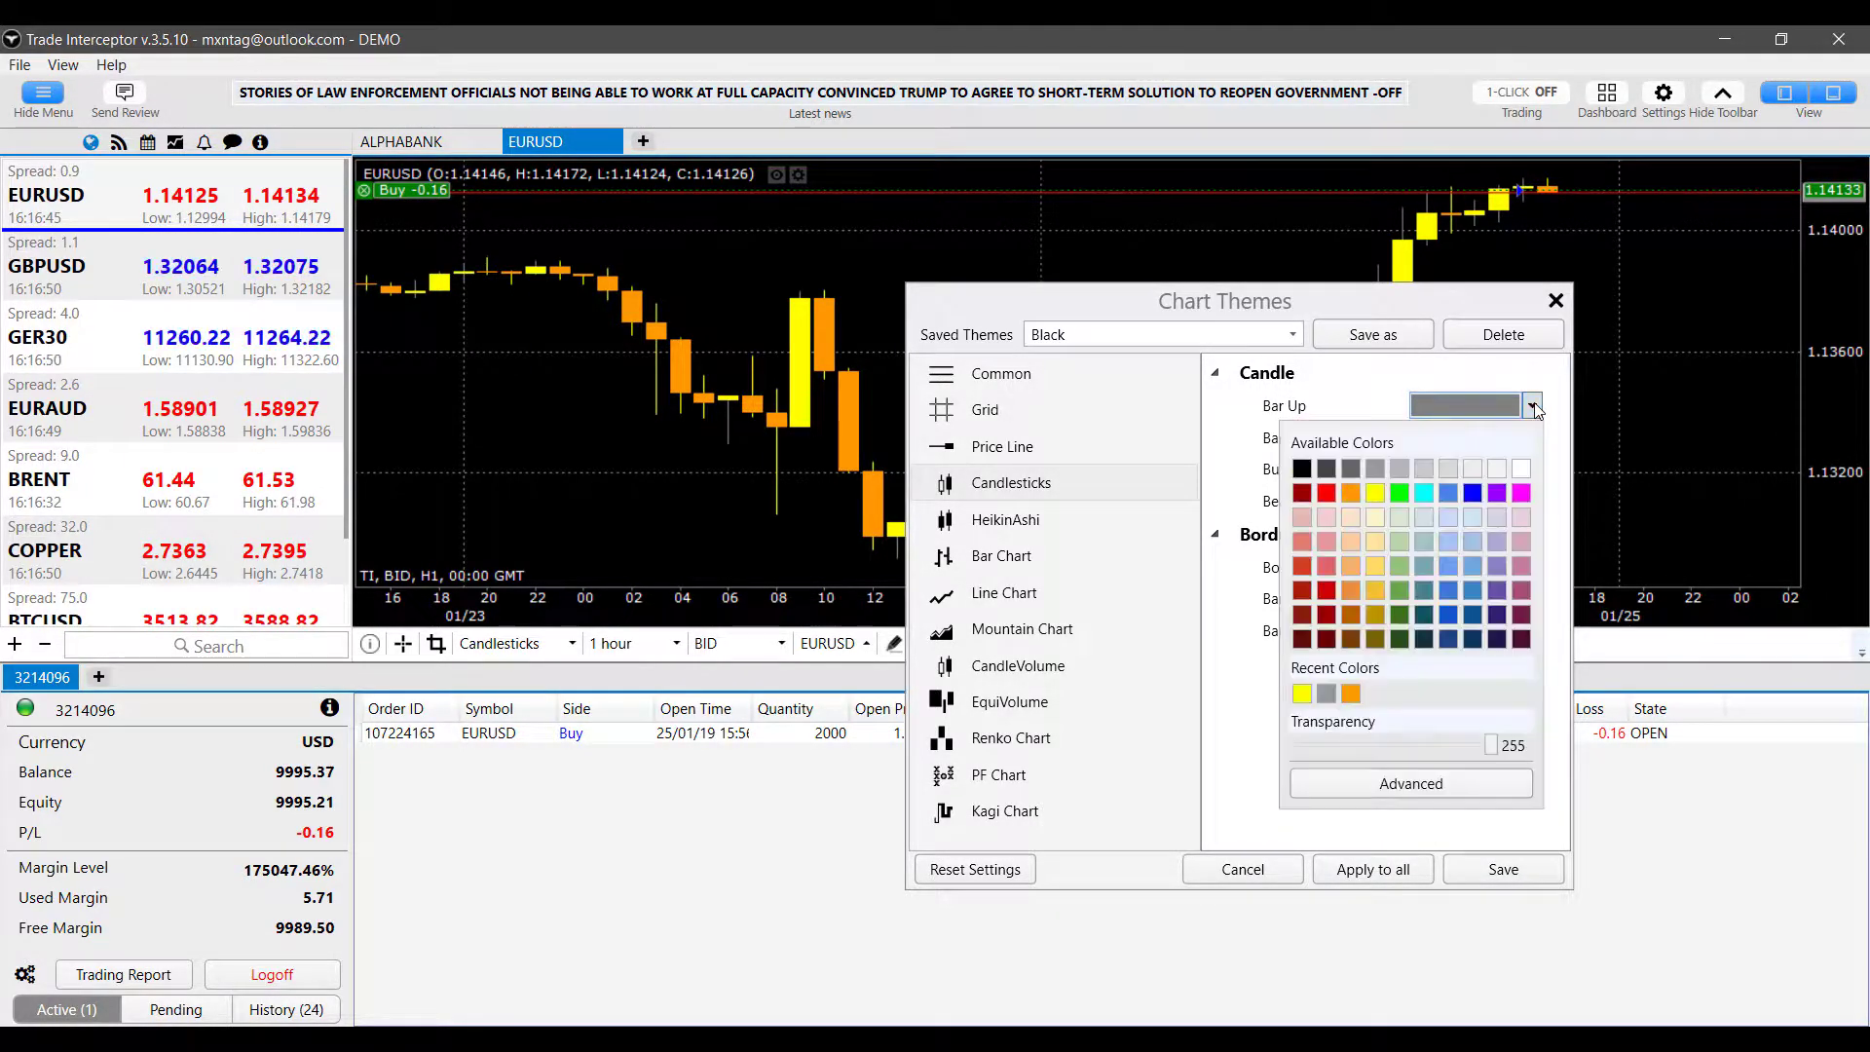
pyautogui.click(1303, 493)
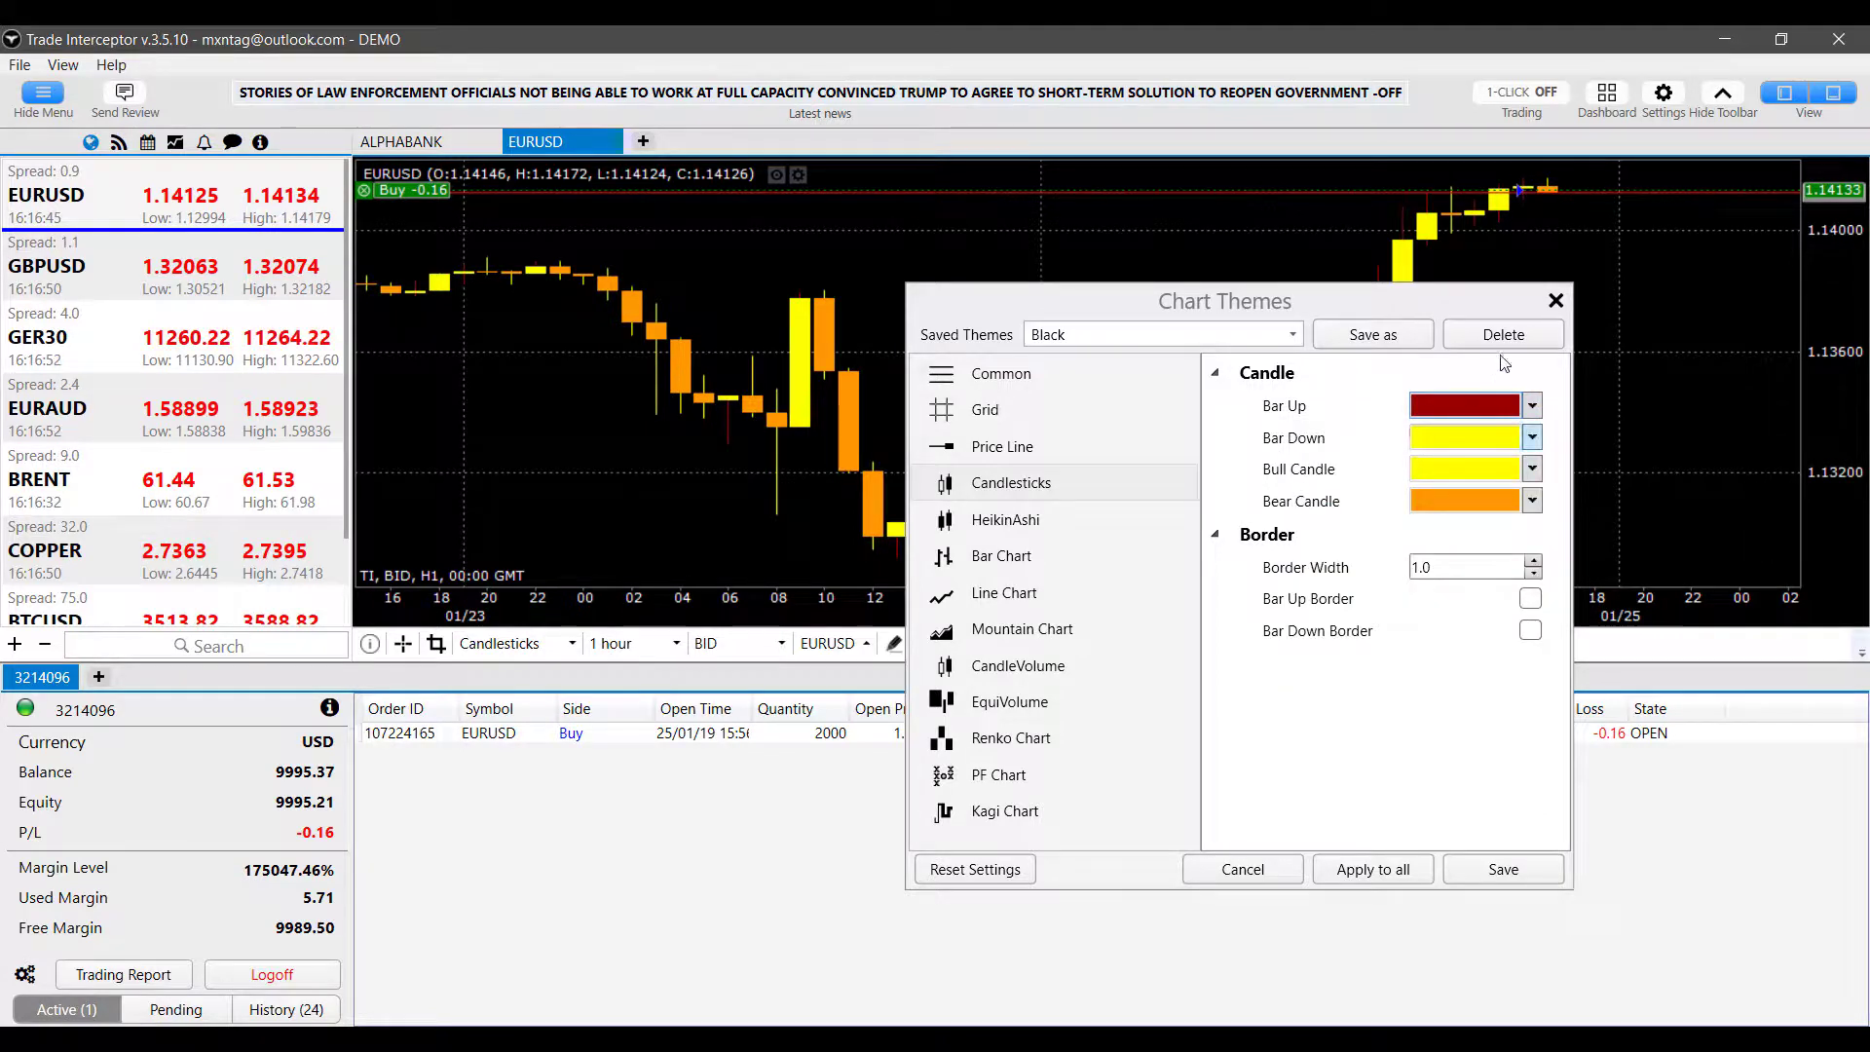
# In Common settings, try a green chart background, then revert it to black
pyautogui.click(993, 378)
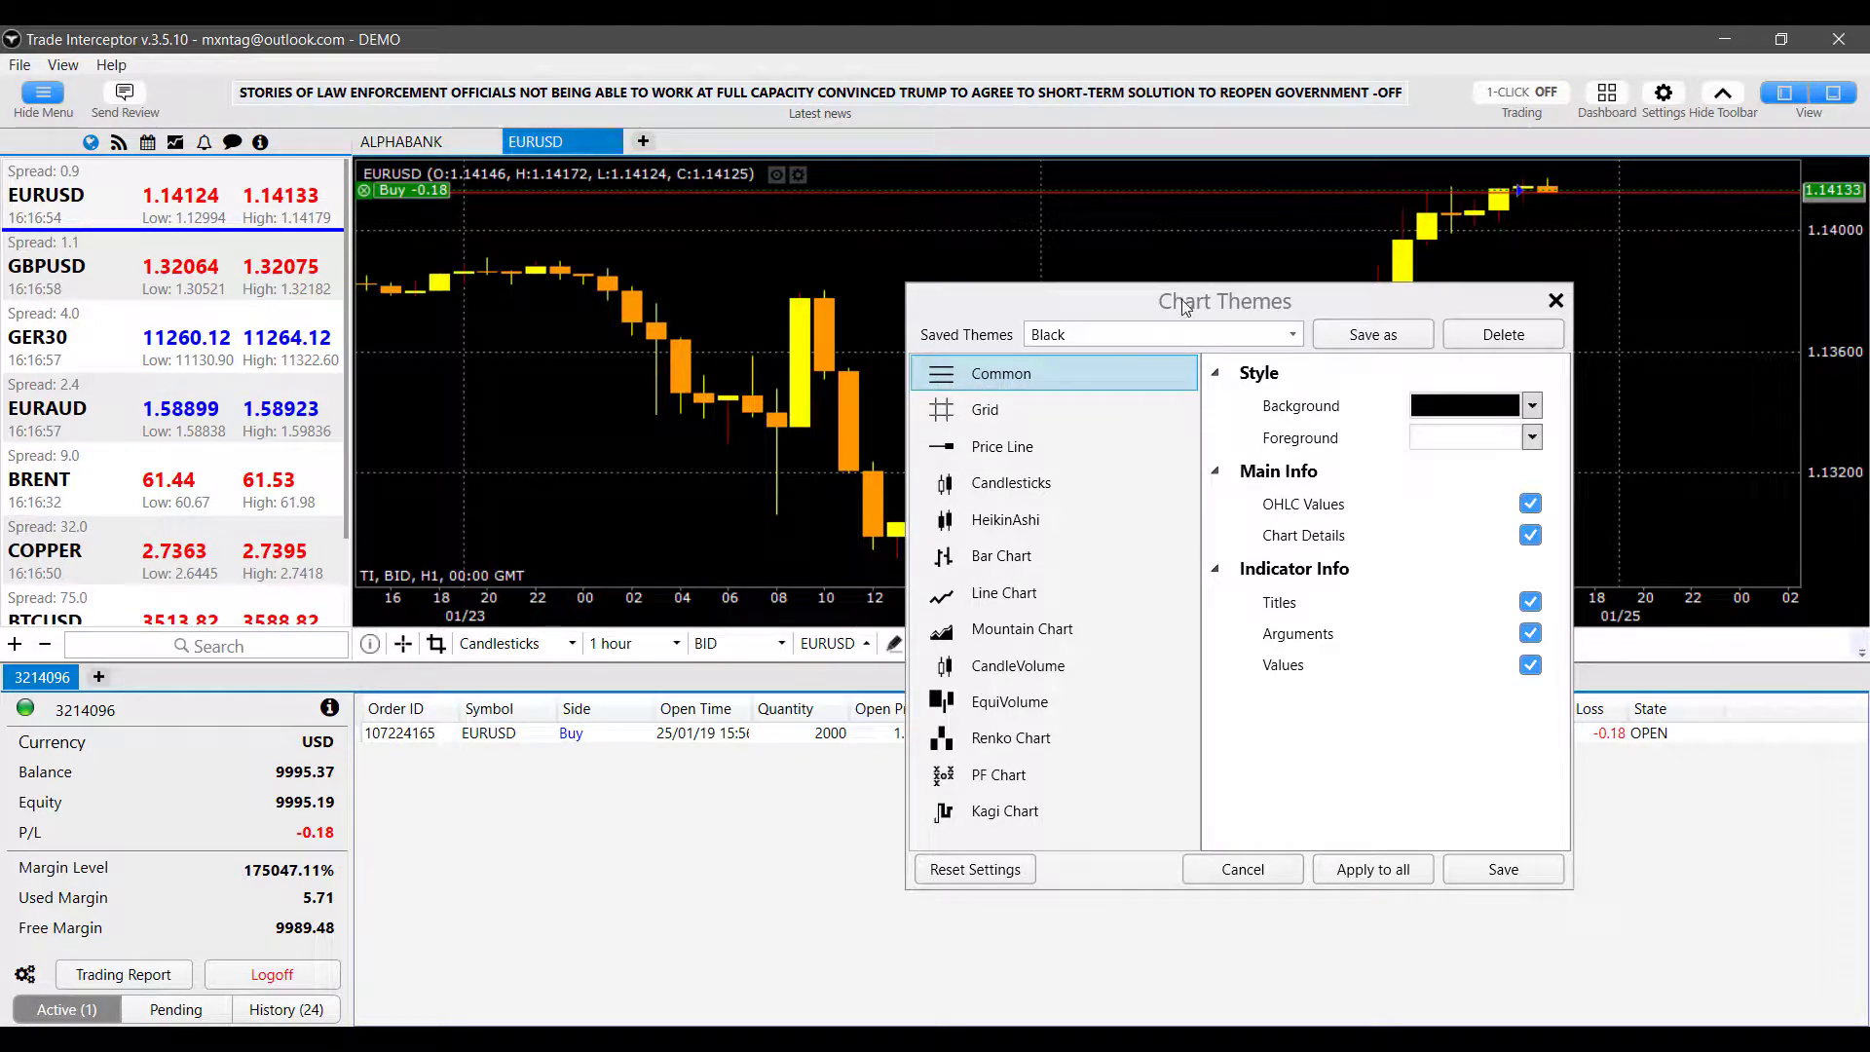
pyautogui.moveTo(1184, 306); pyautogui.dragTo(1145, 336)
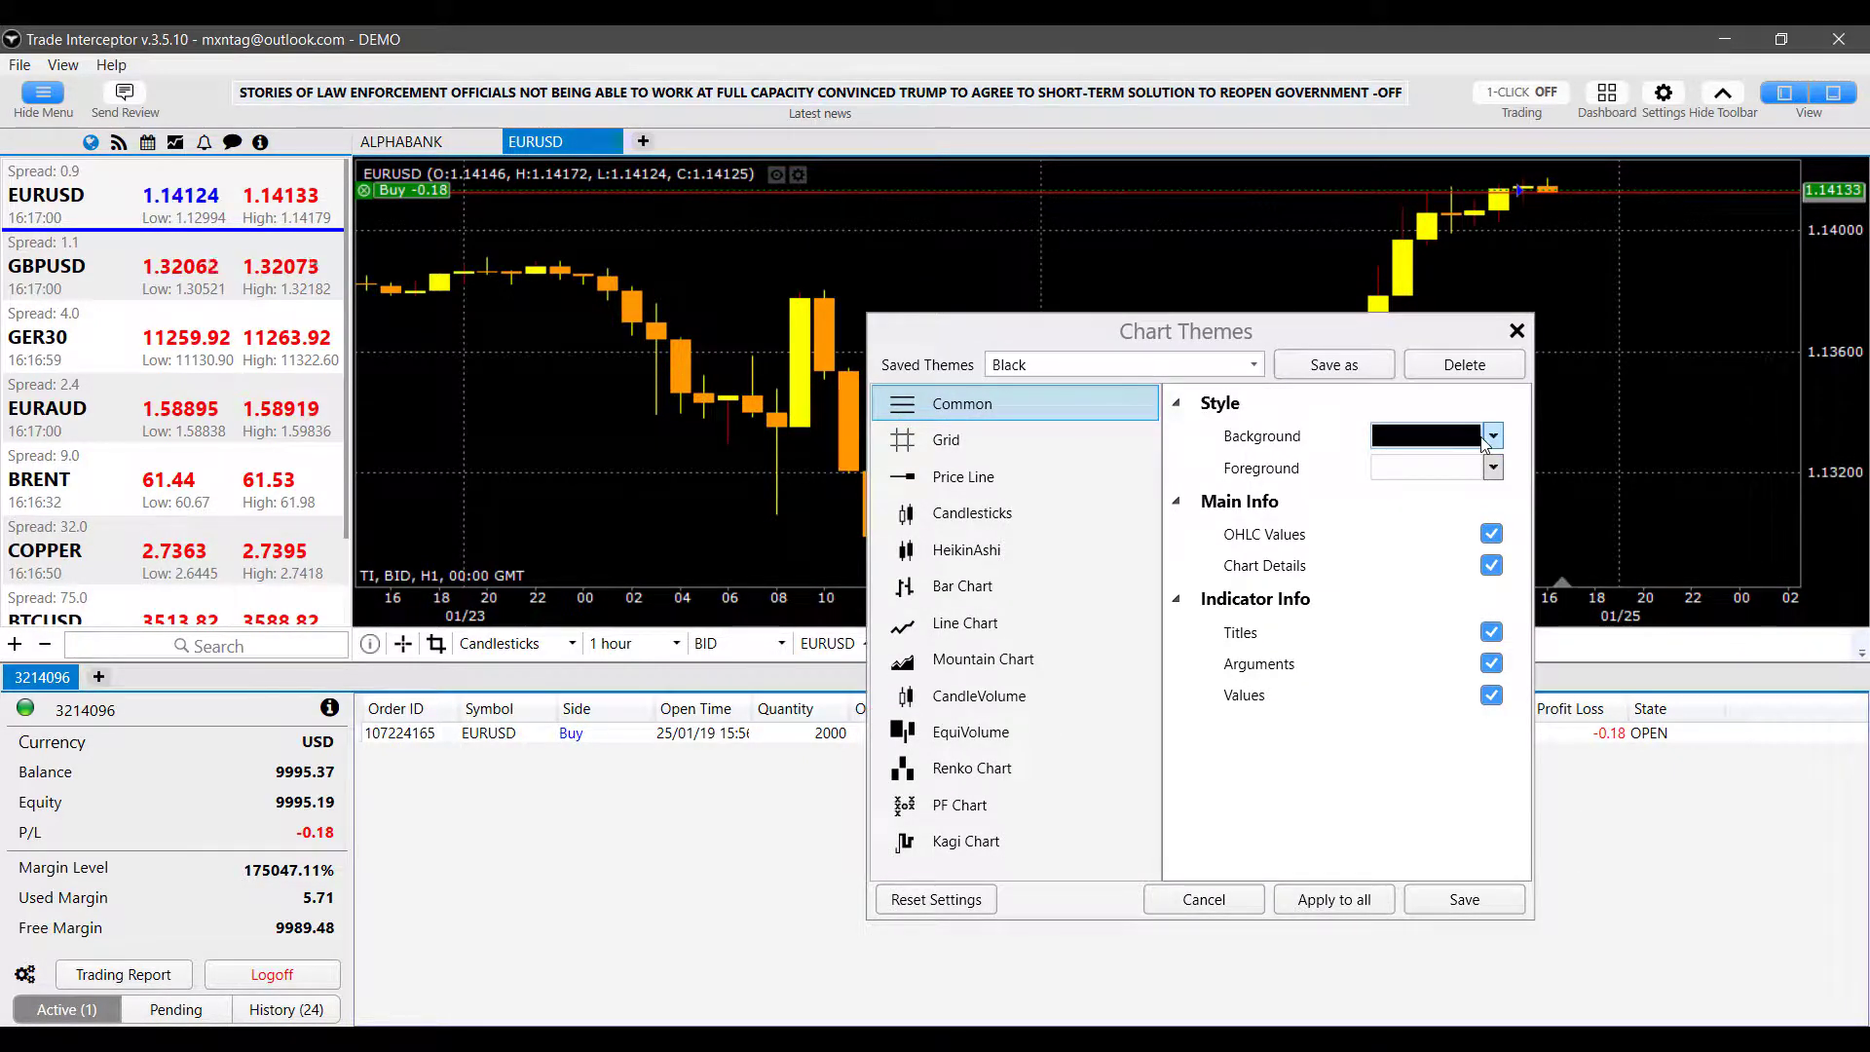
pyautogui.click(1486, 440)
pyautogui.click(1348, 522)
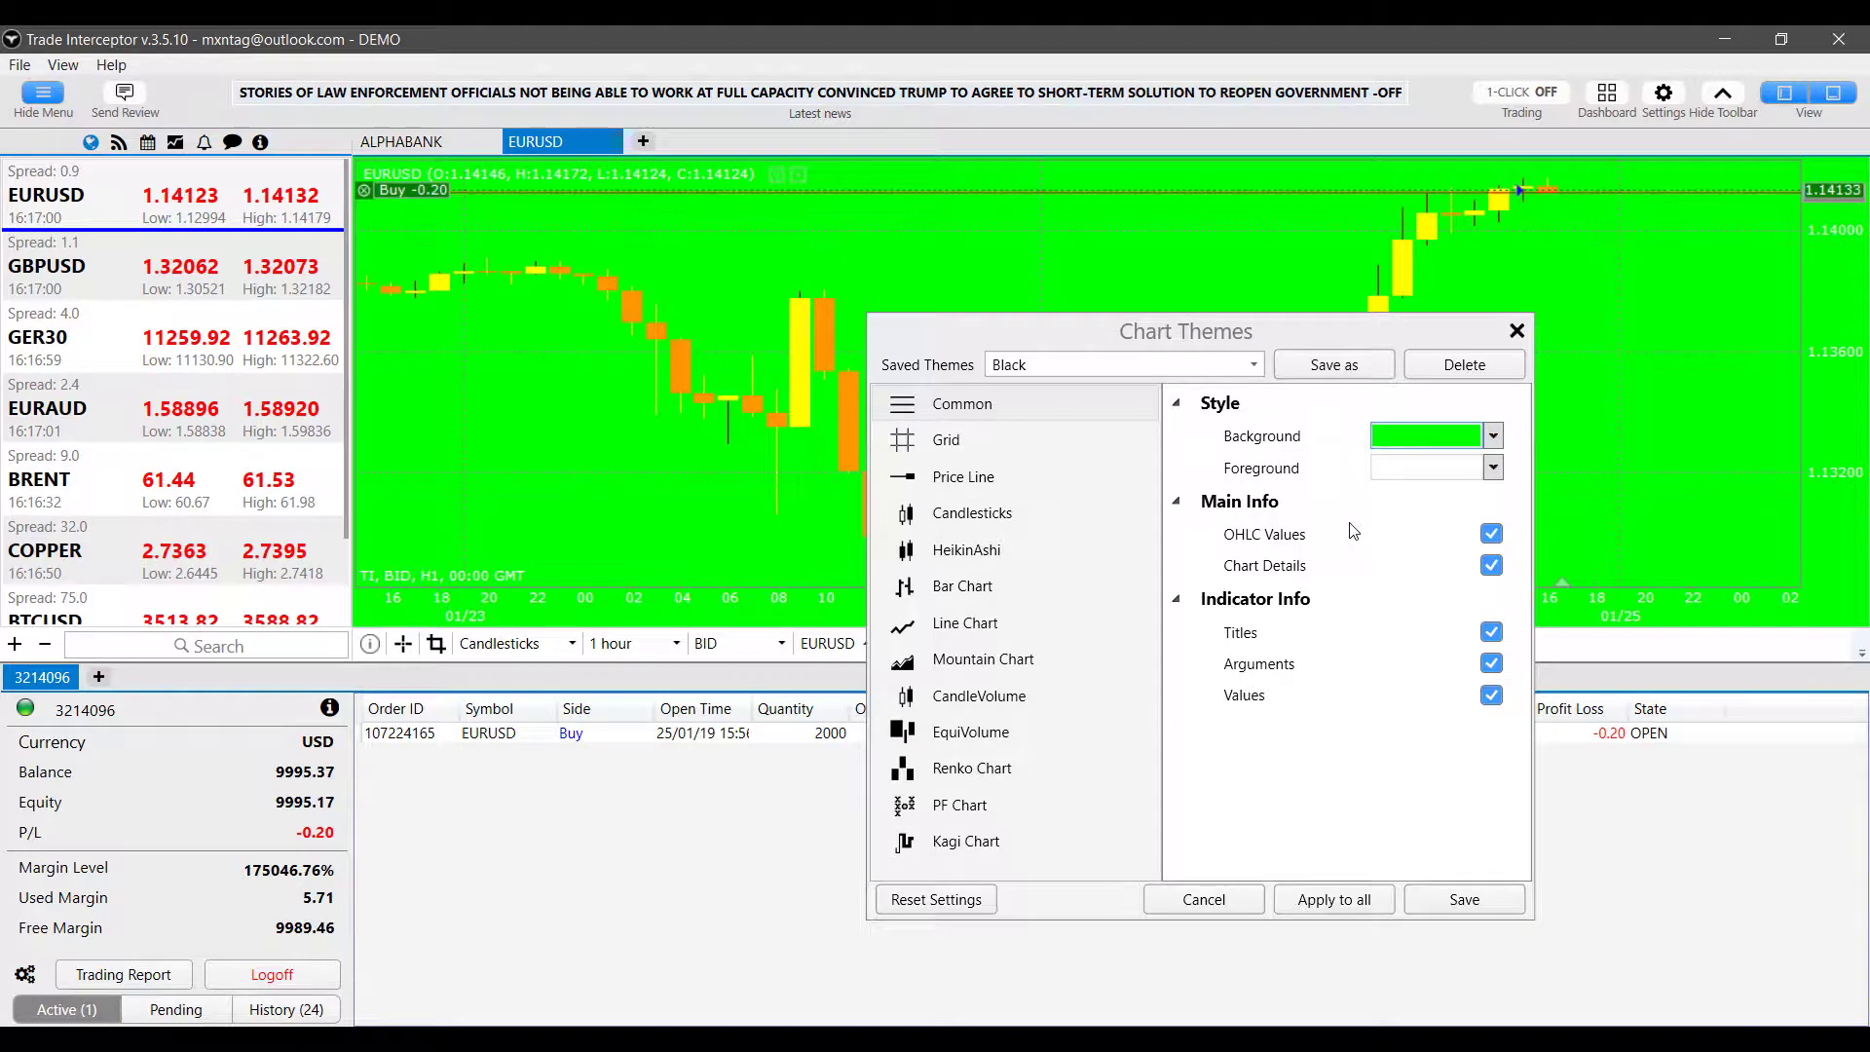
pyautogui.click(1491, 445)
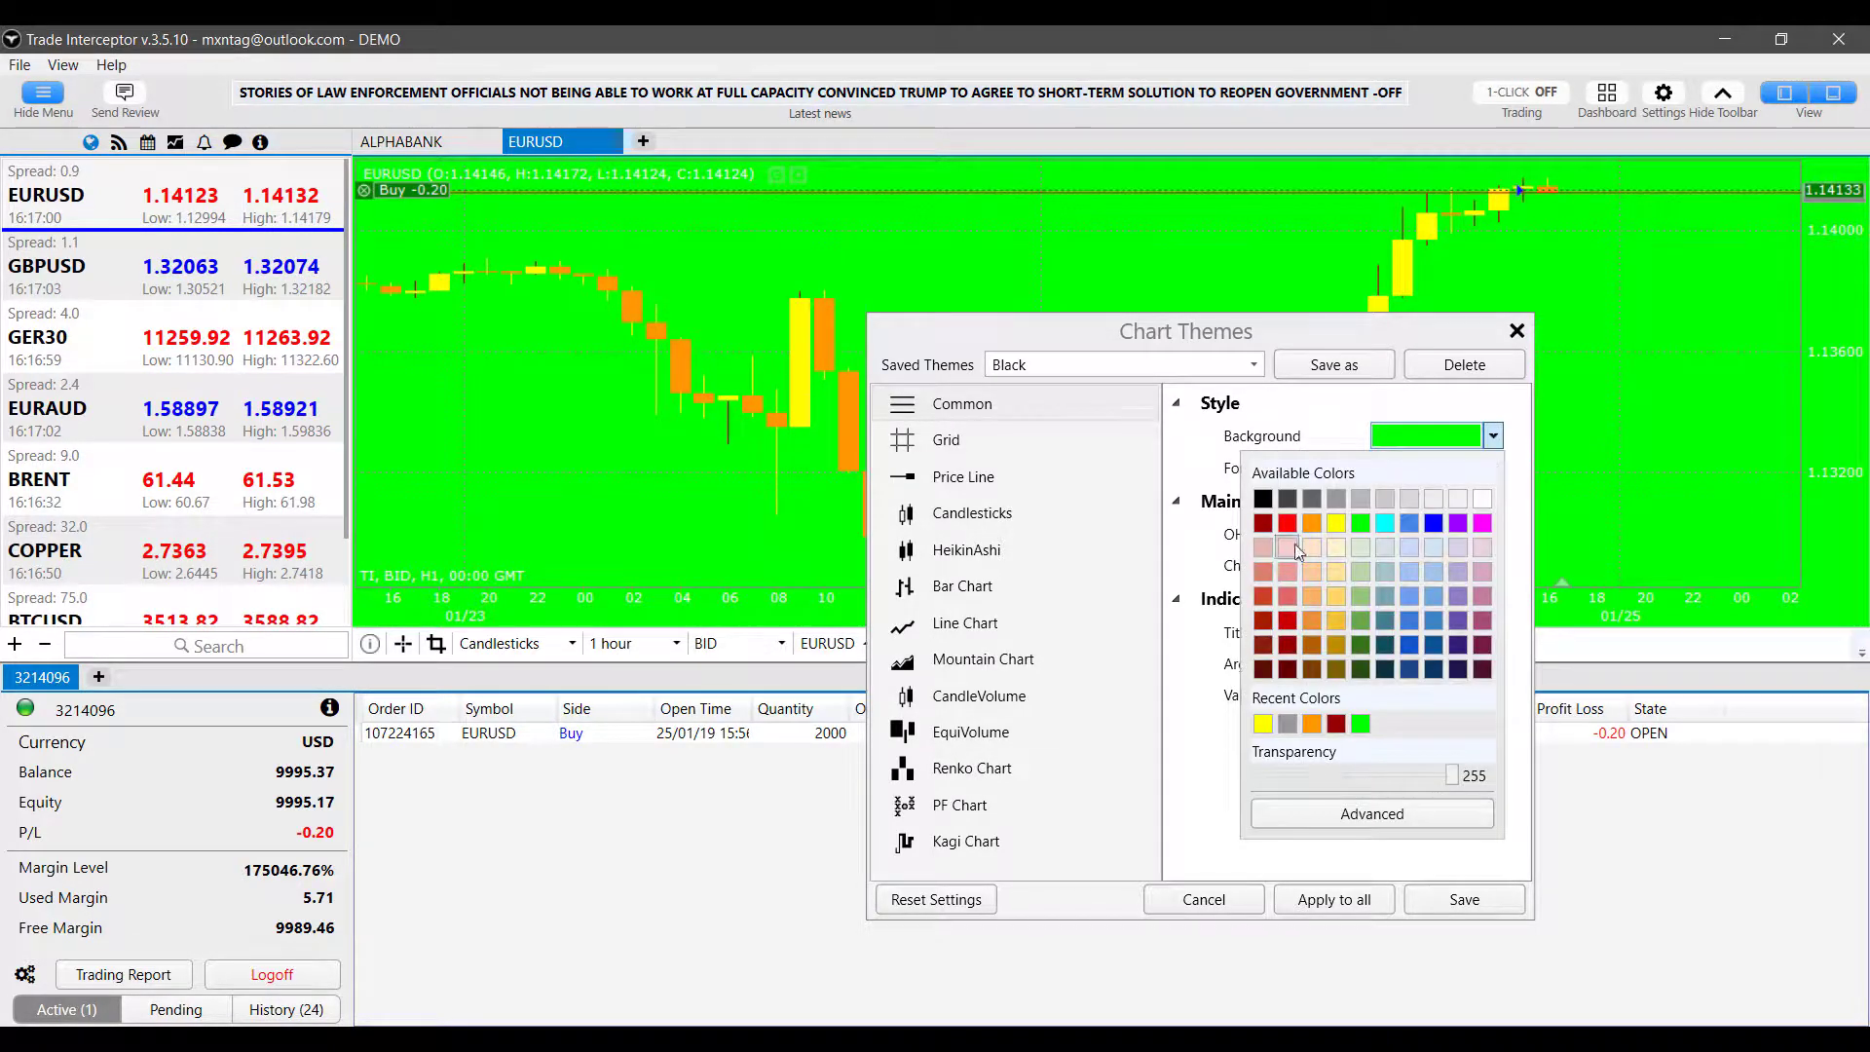
pyautogui.click(1264, 499)
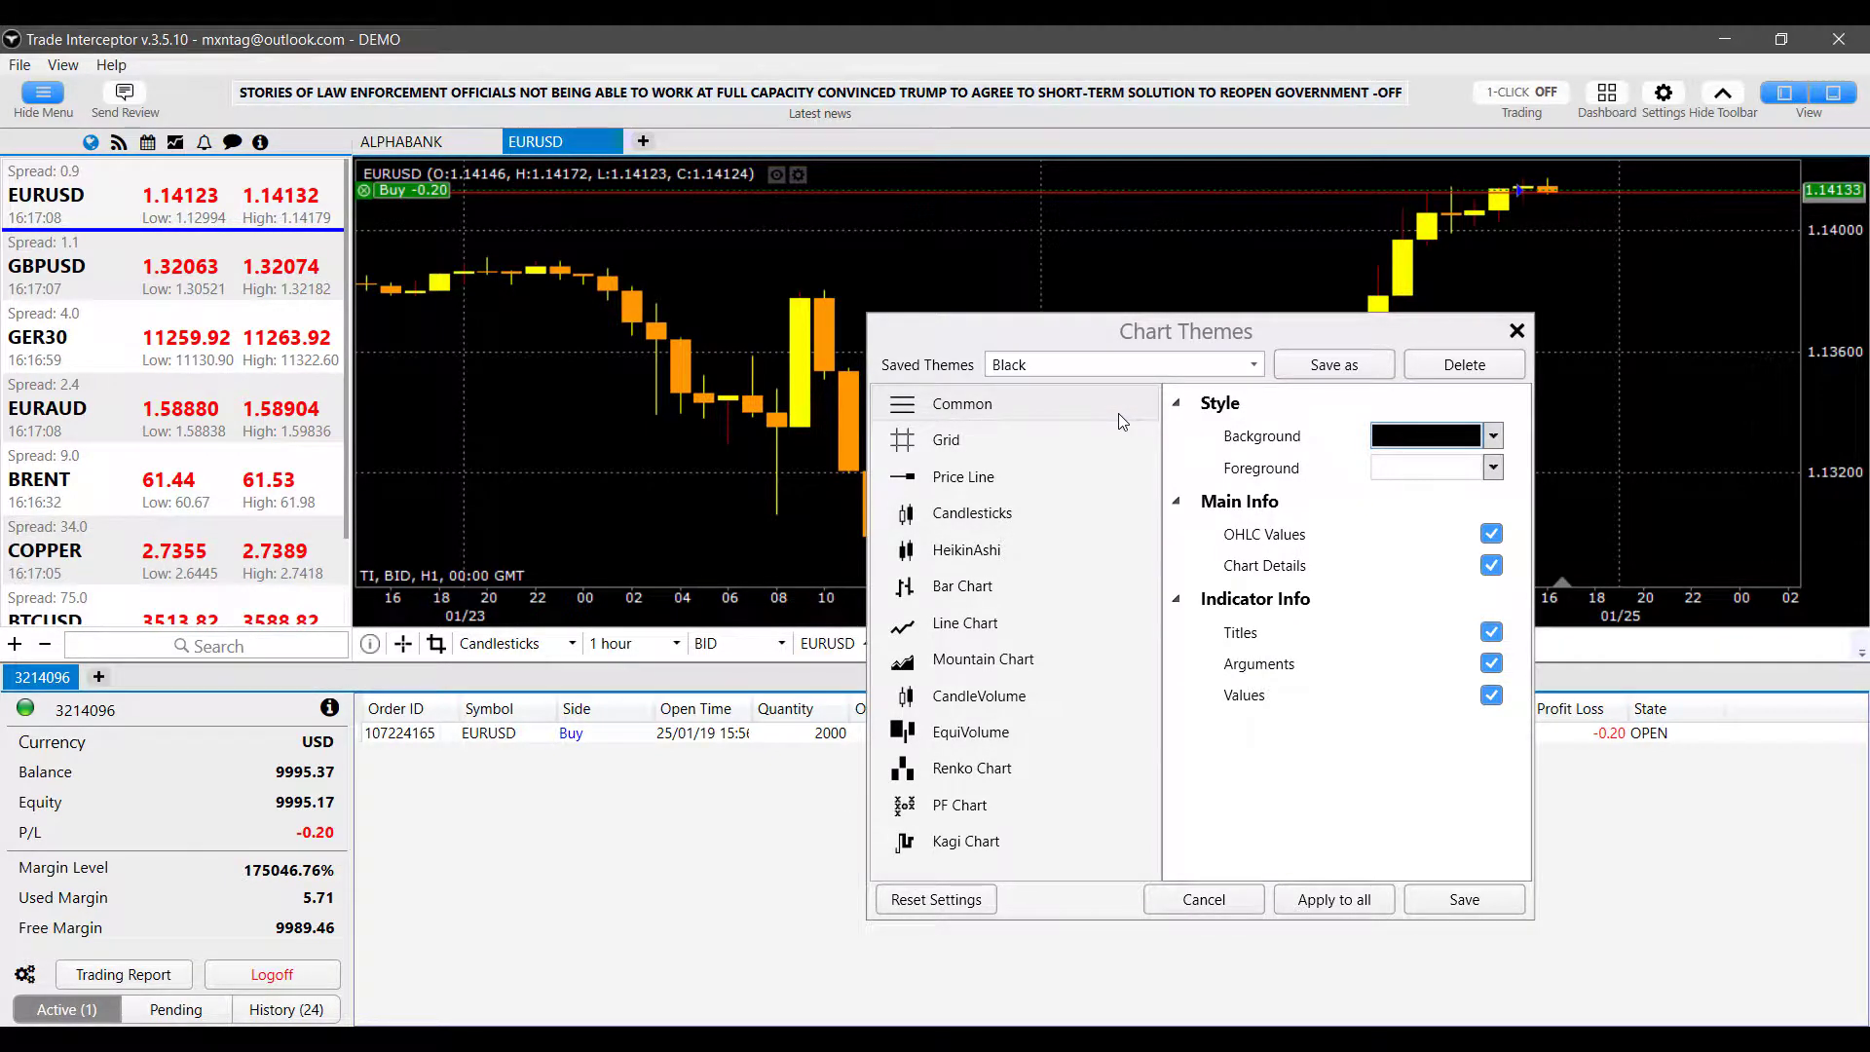
# Toggle between the Black and Black & White themes, ending on Black & White with Common settings shown
pyautogui.click(1055, 365)
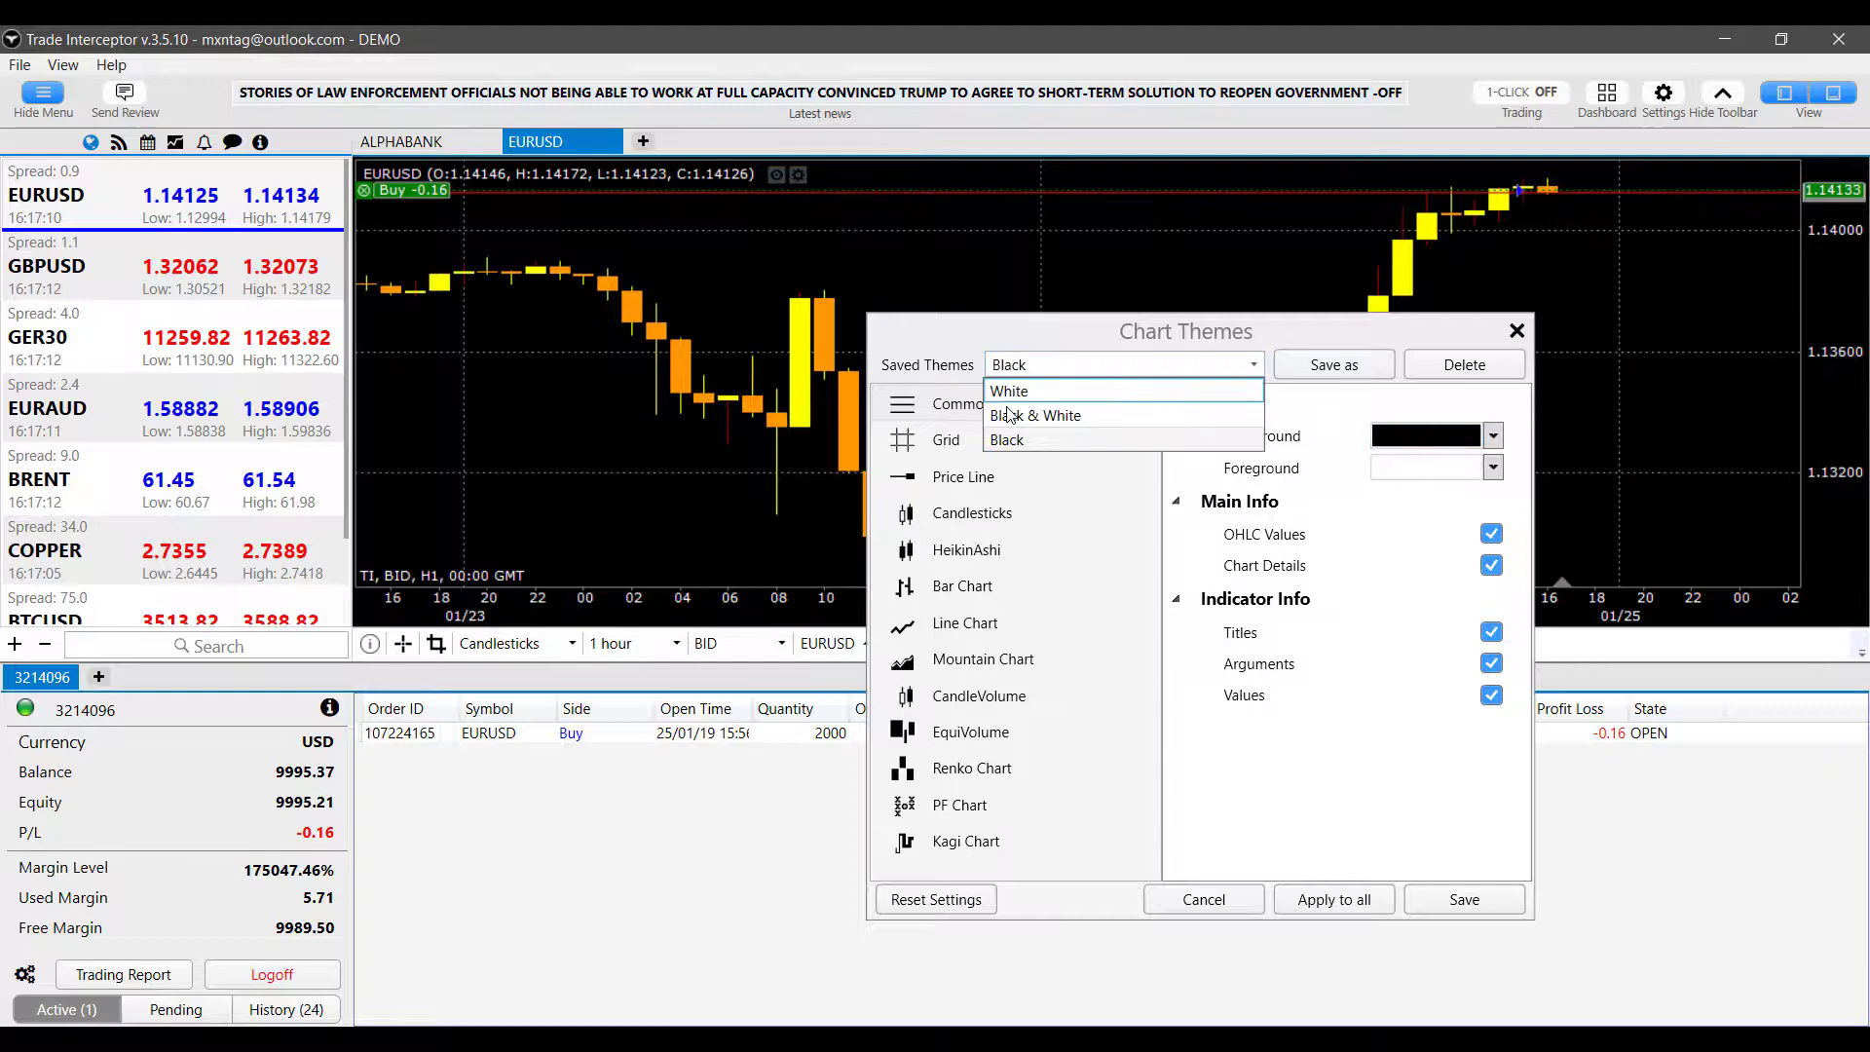
pyautogui.click(1038, 413)
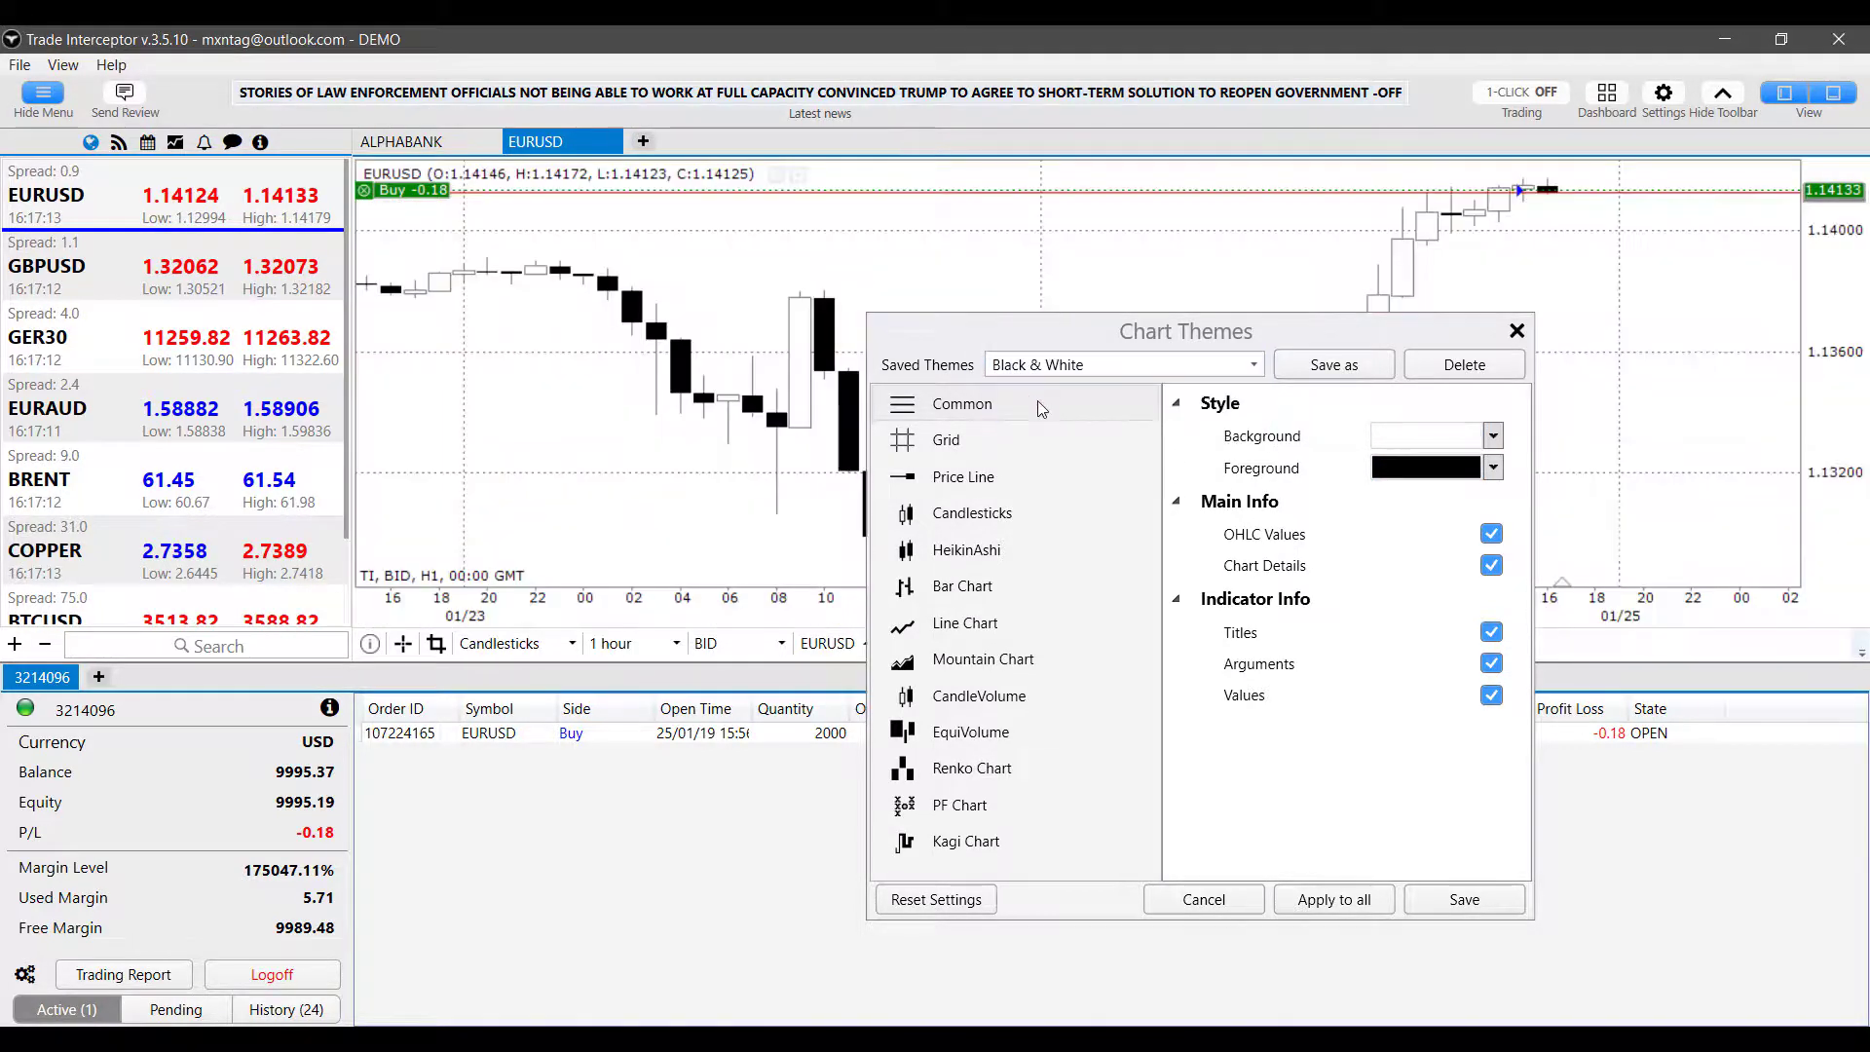
pyautogui.click(1042, 364)
pyautogui.click(1043, 434)
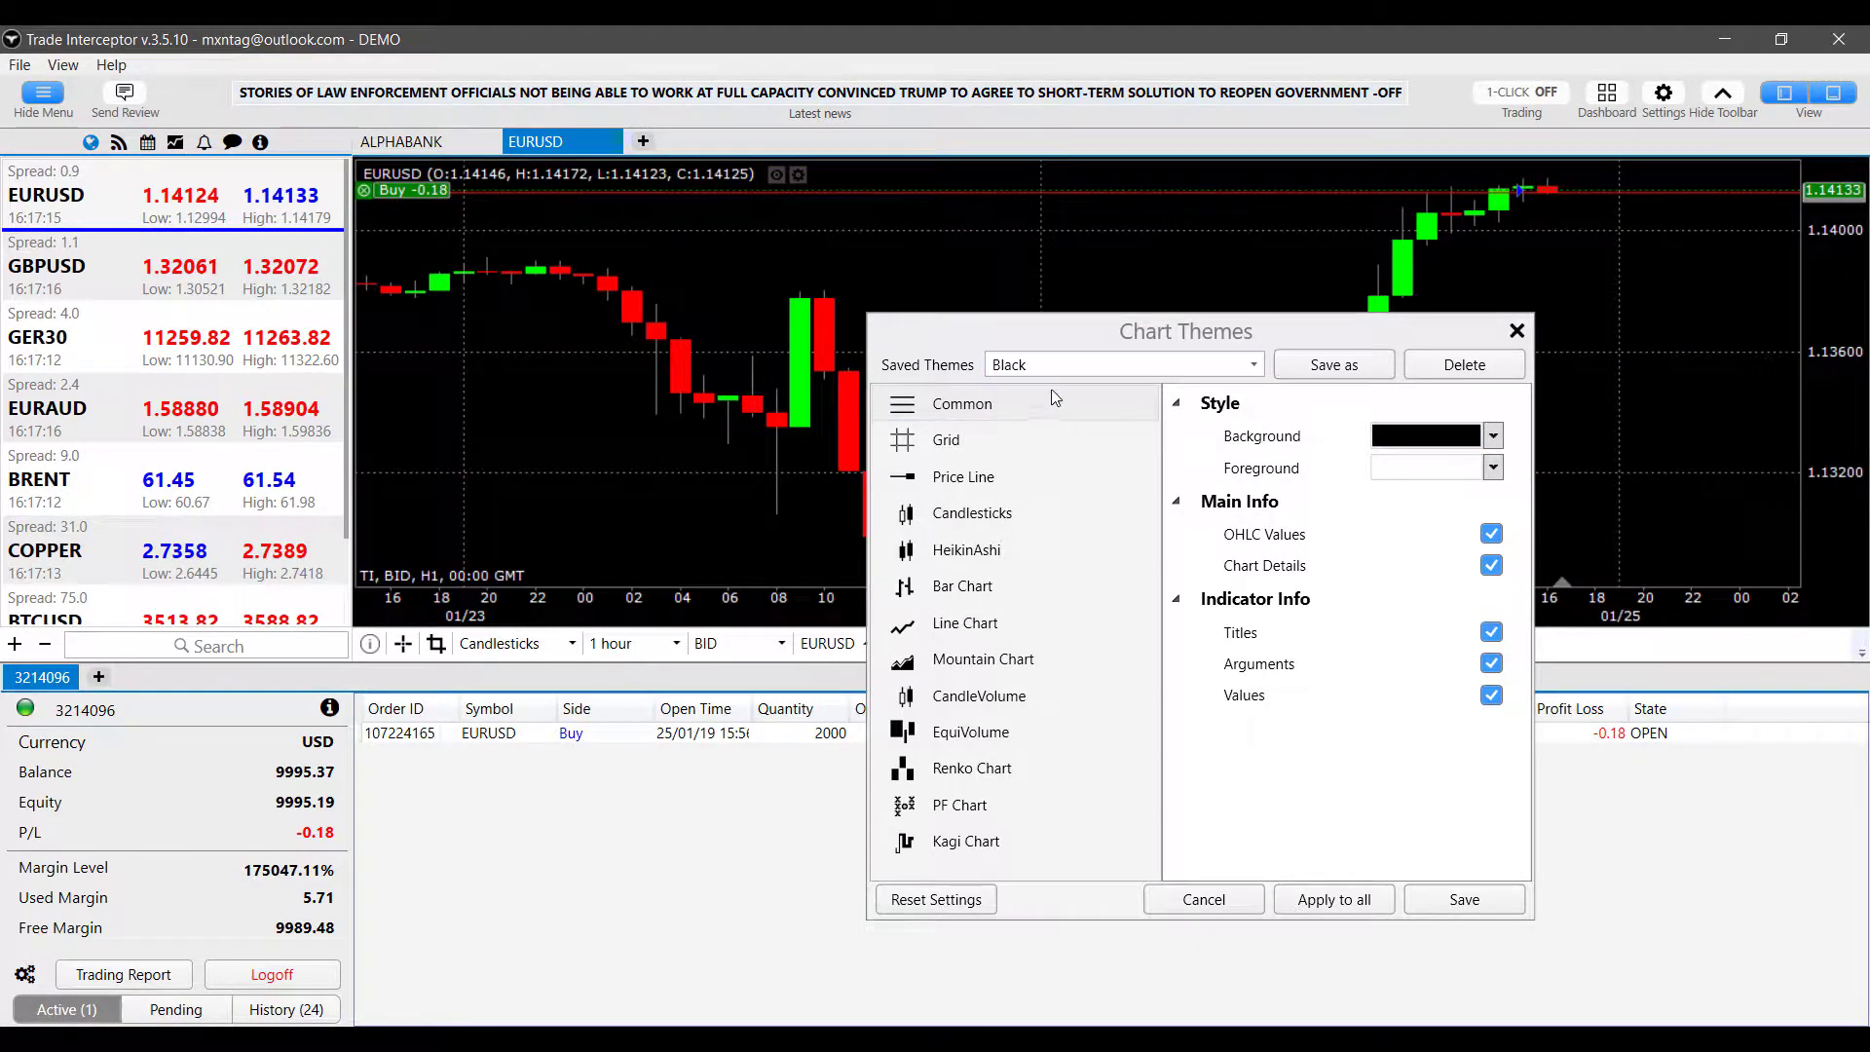
pyautogui.click(1052, 364)
pyautogui.click(1039, 413)
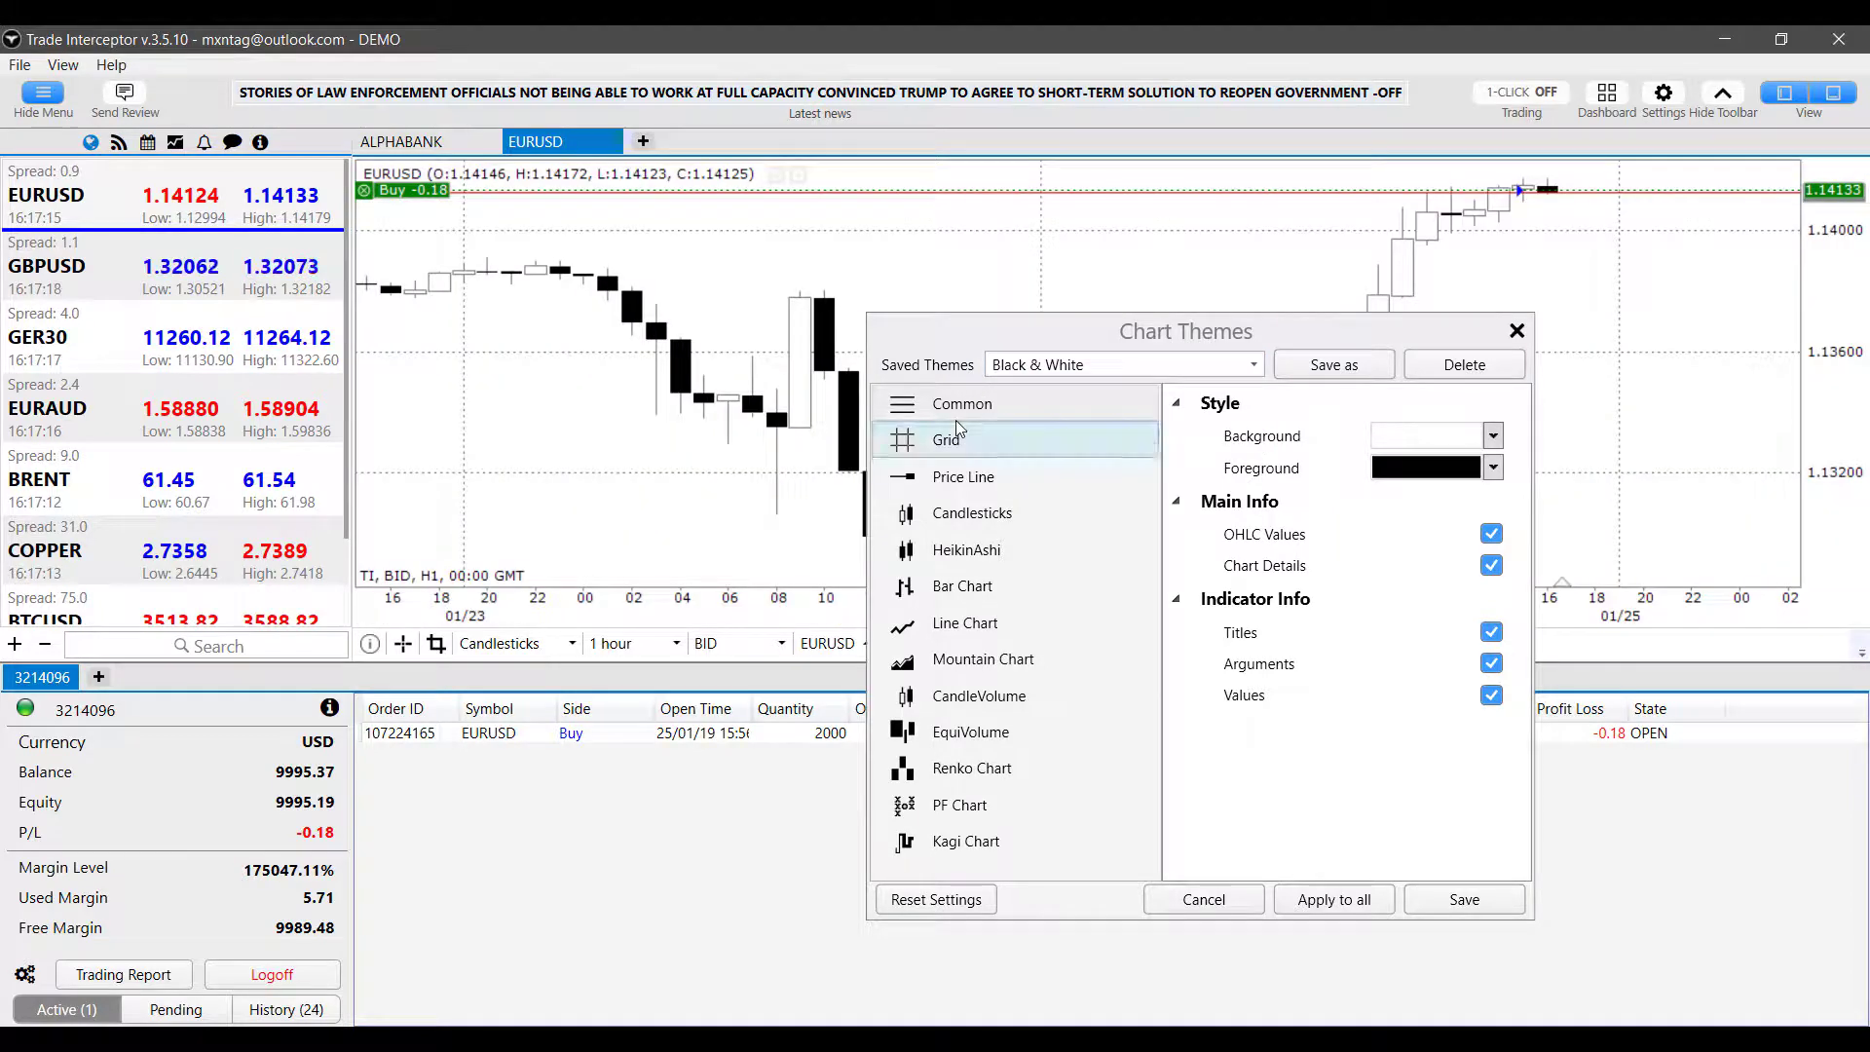
pyautogui.click(937, 405)
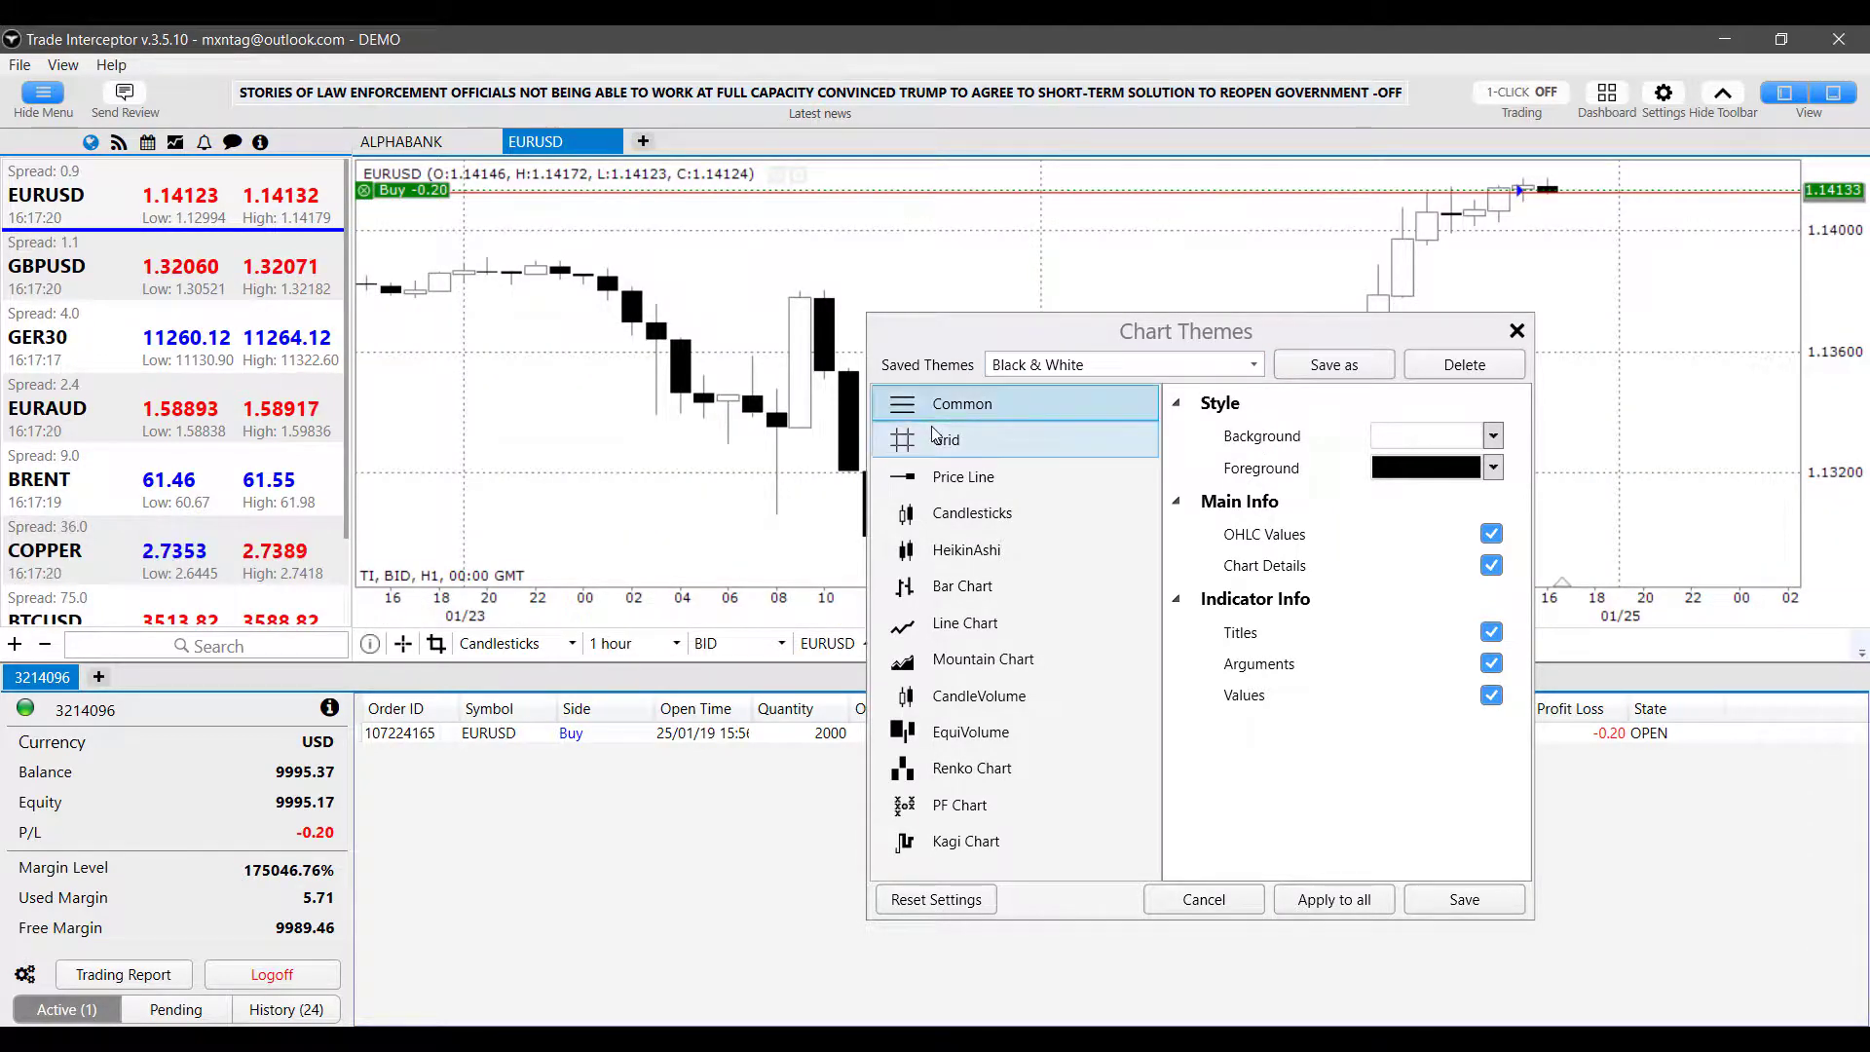
pyautogui.click(935, 437)
pyautogui.click(939, 405)
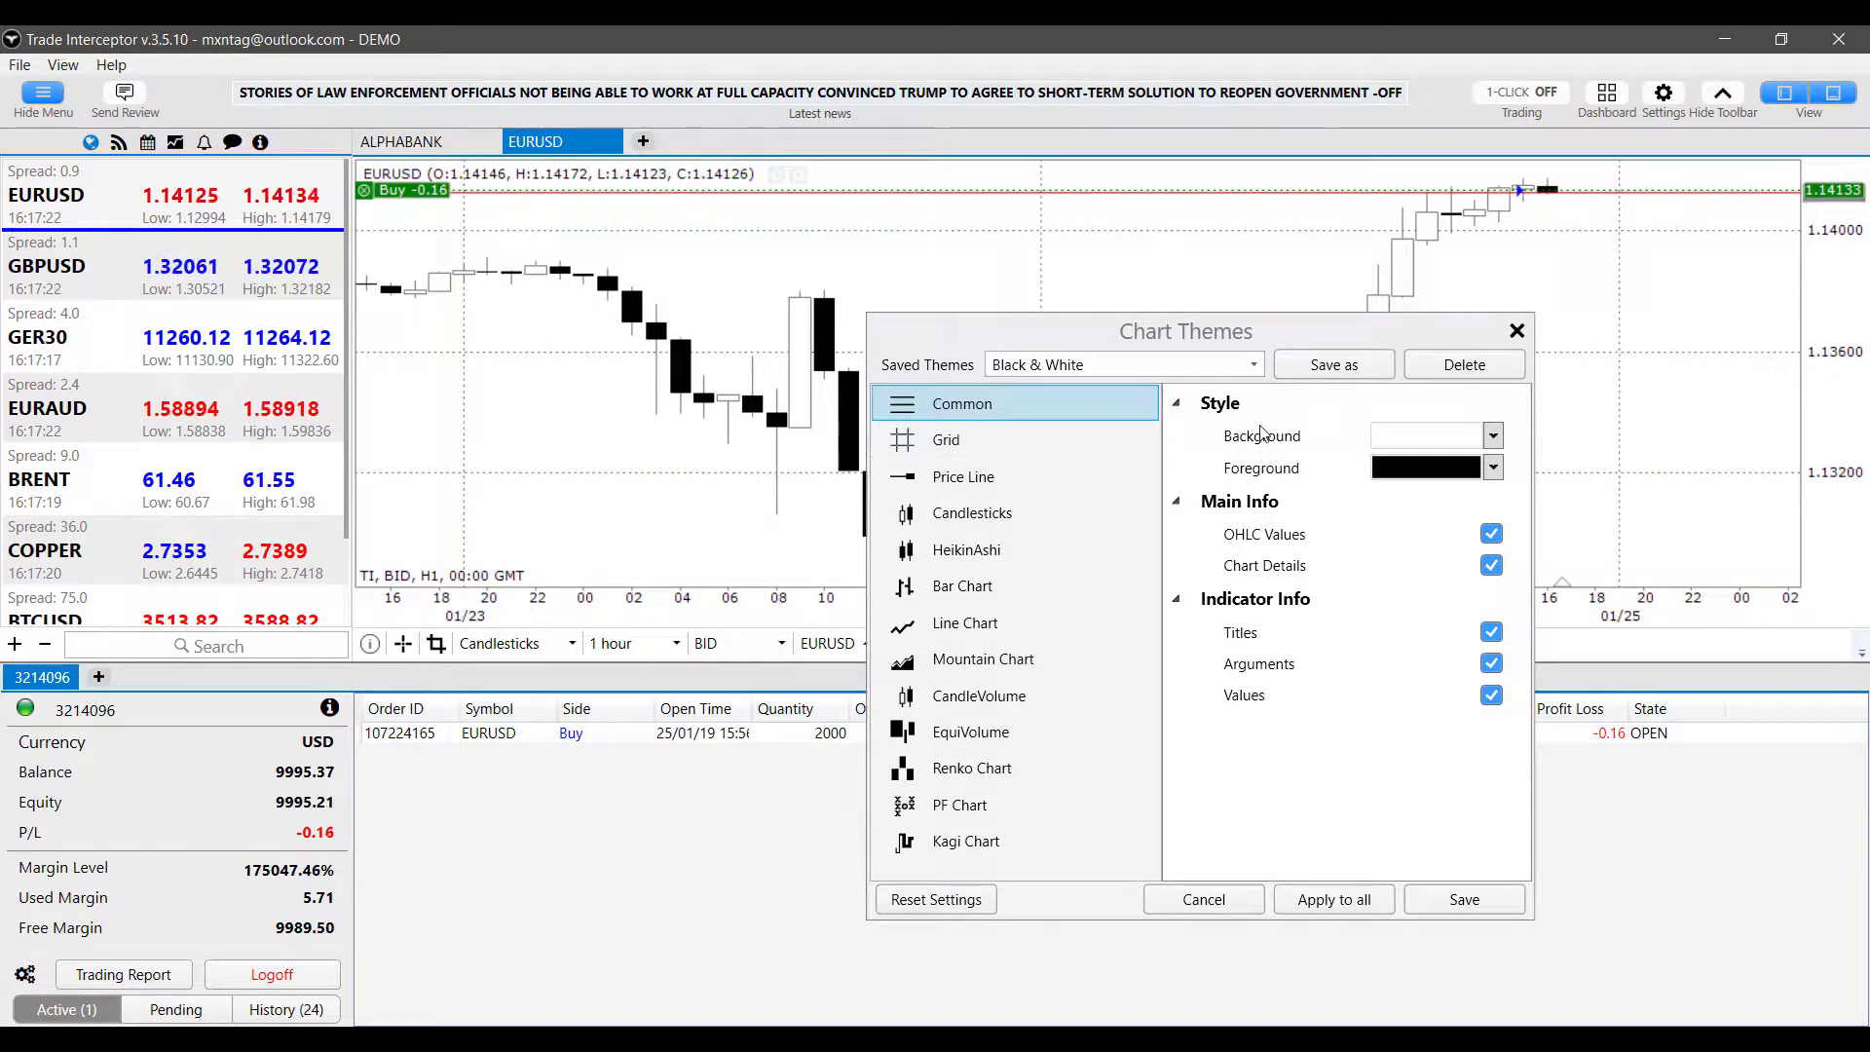
# Set the chart background to orange and keep the foreground black
pyautogui.click(1432, 436)
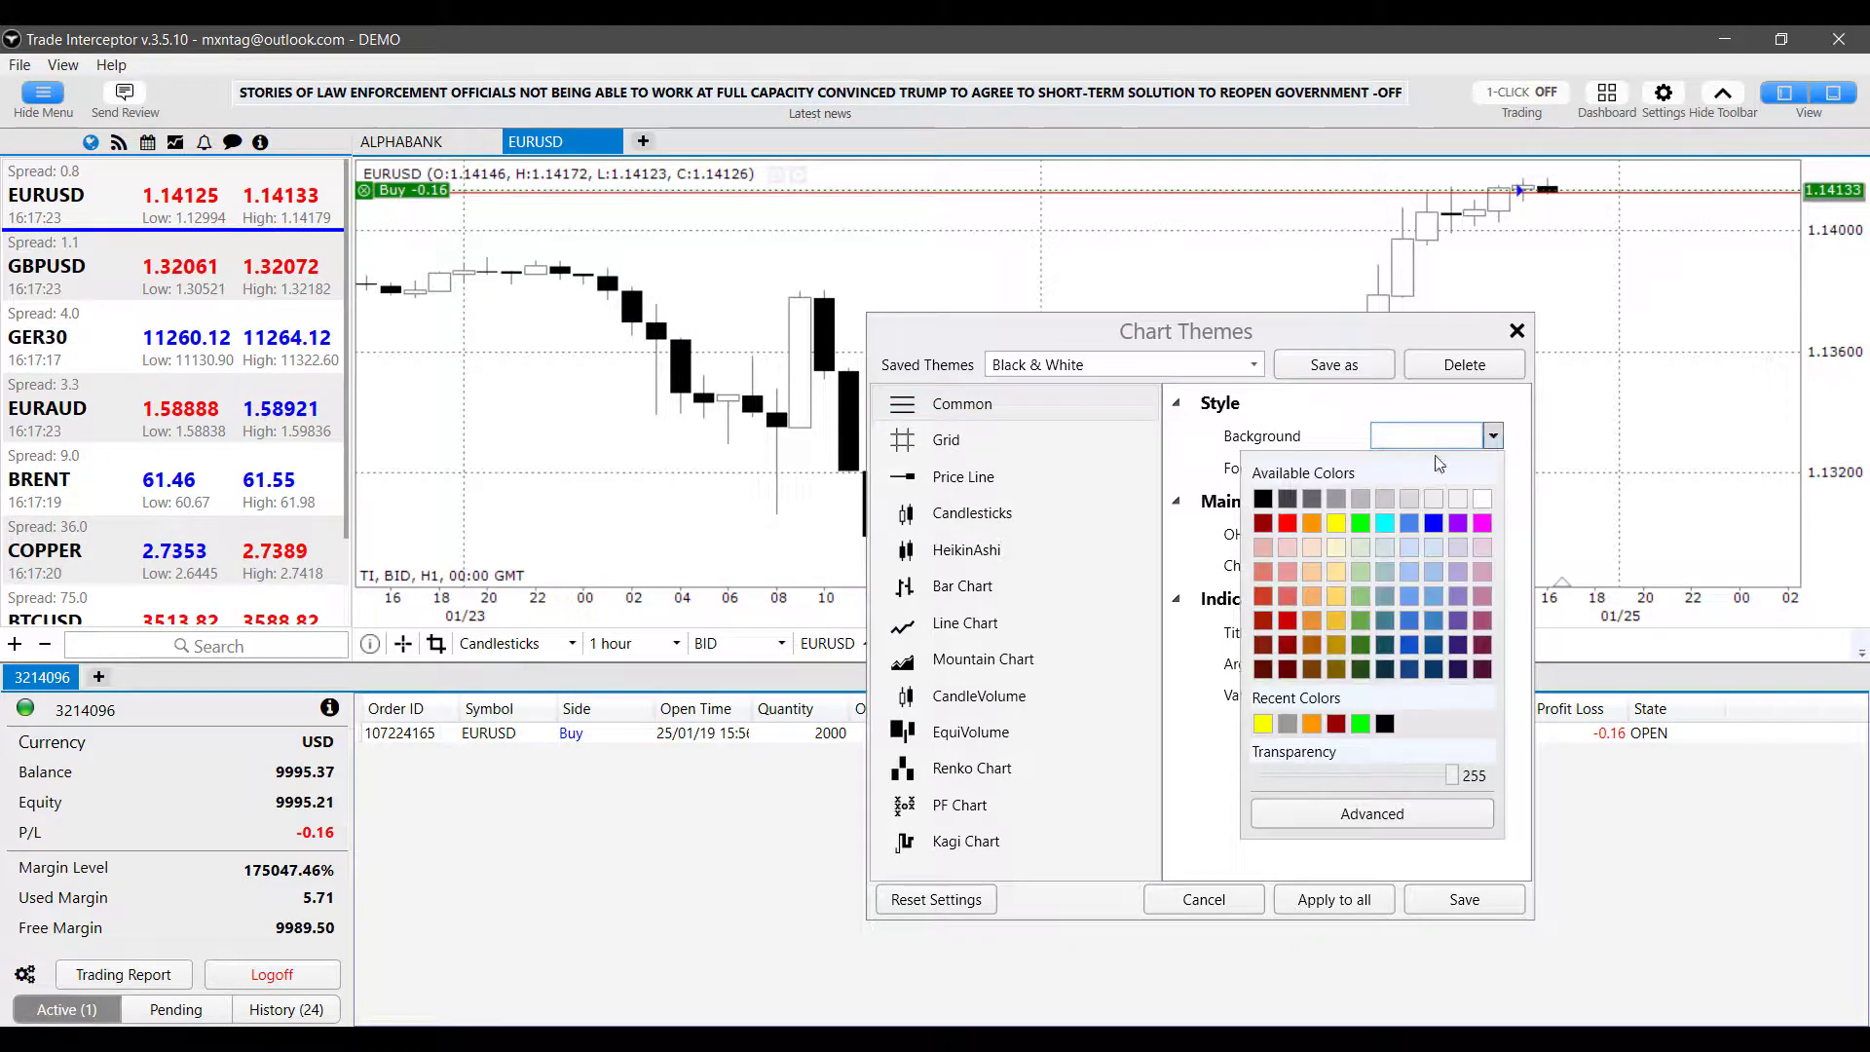
pyautogui.click(1320, 516)
pyautogui.click(1492, 468)
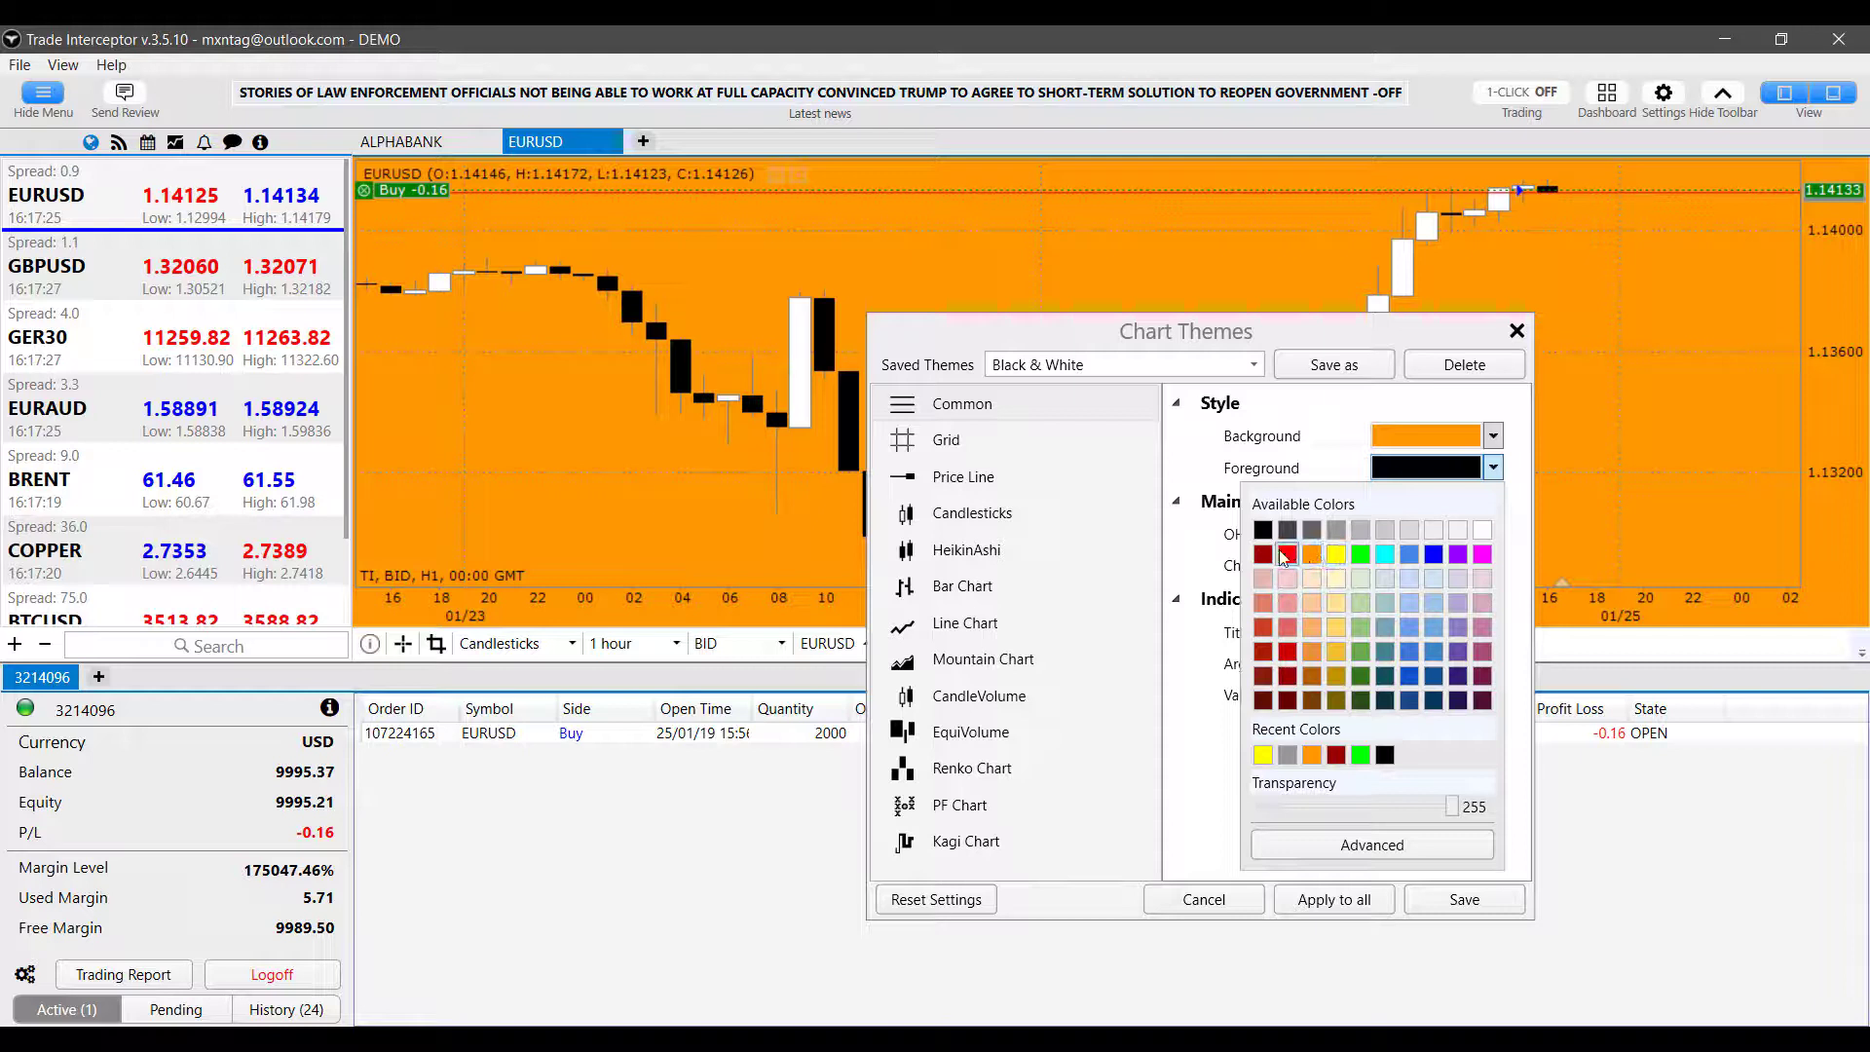
pyautogui.click(1262, 529)
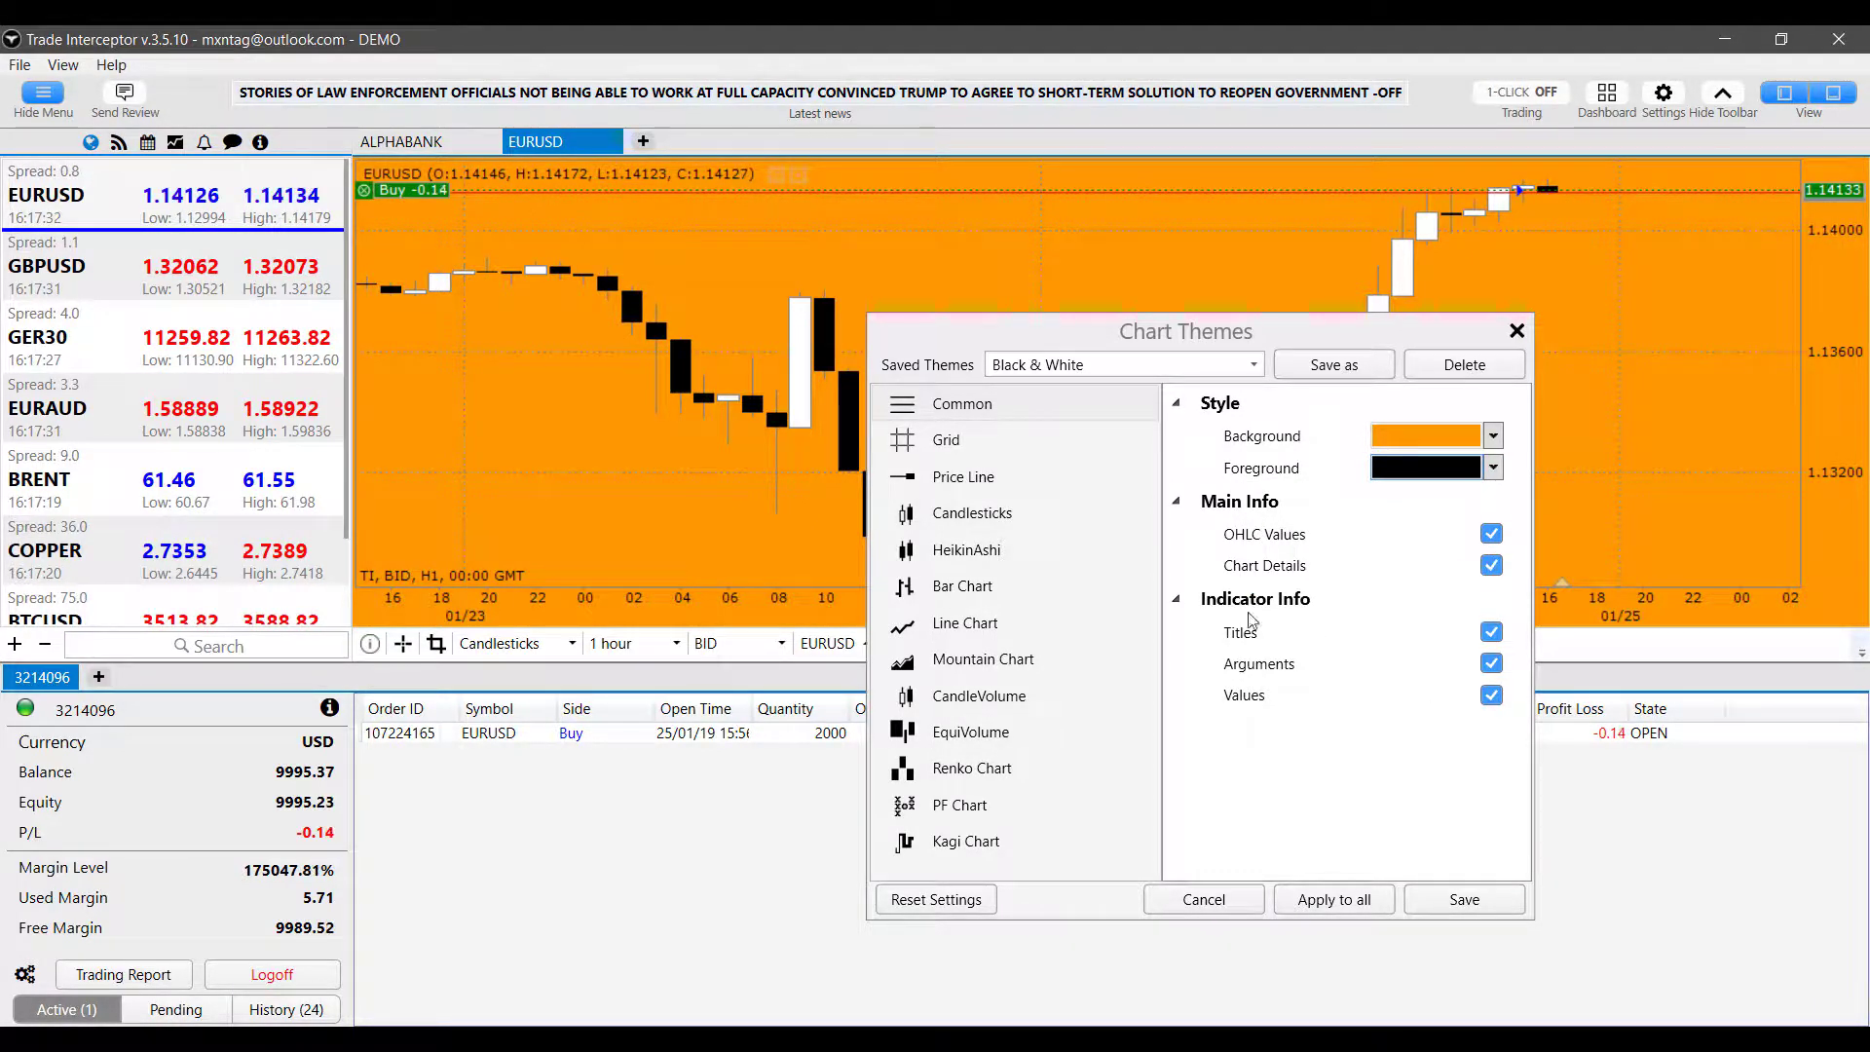
# In Grid settings, make the chart border black with a dash-dot line style
pyautogui.click(969, 441)
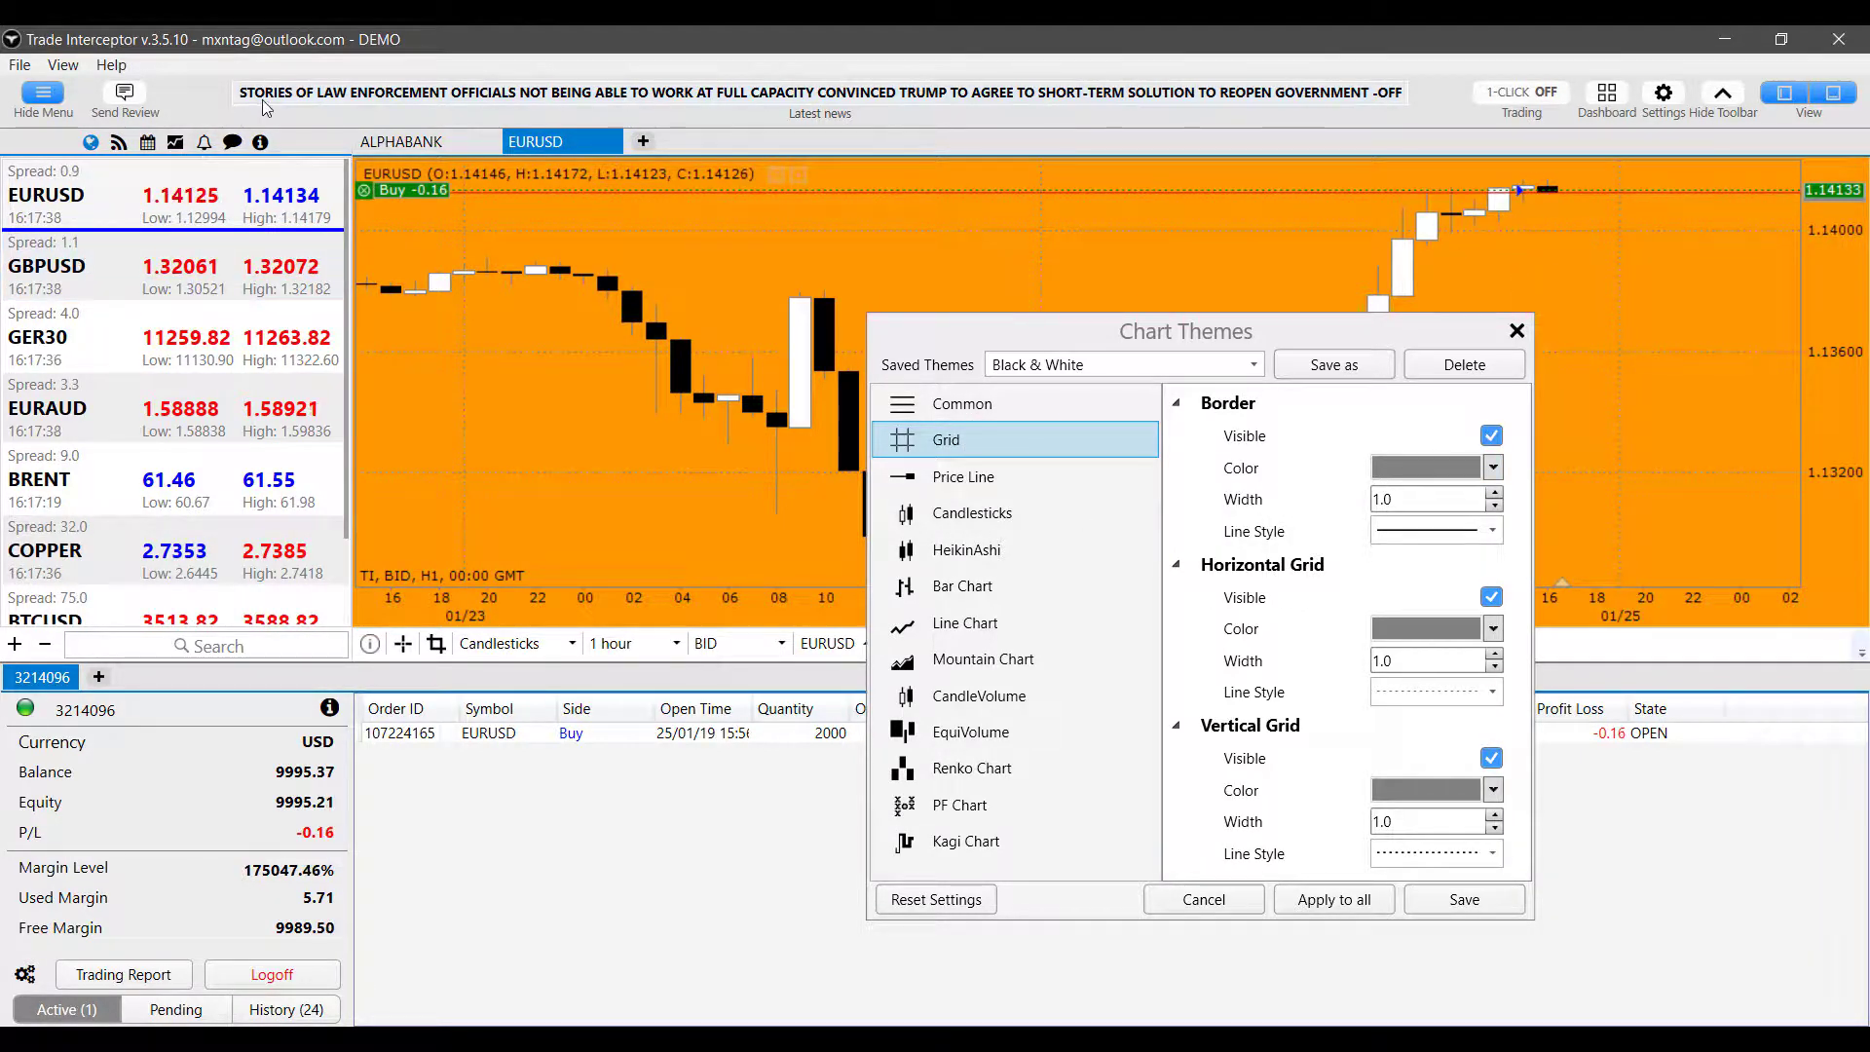
pyautogui.click(1497, 468)
pyautogui.click(1264, 532)
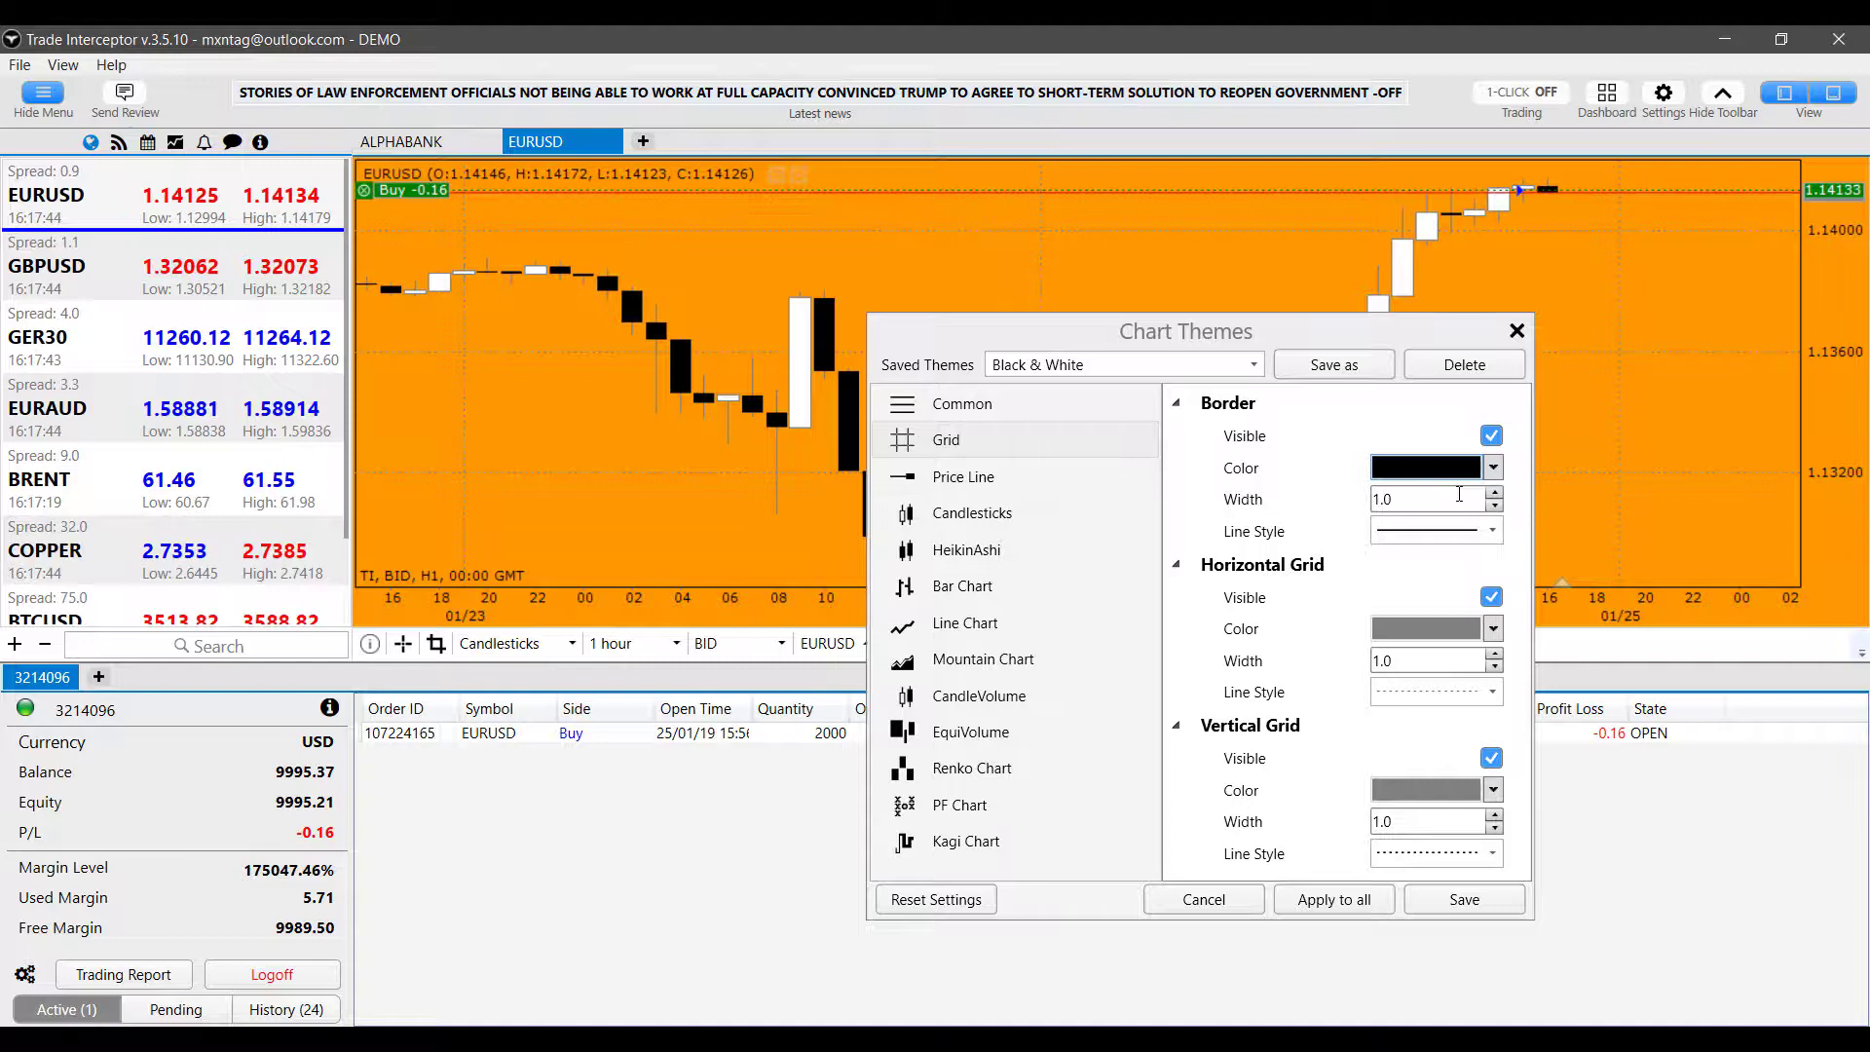
pyautogui.click(1428, 531)
pyautogui.click(1416, 584)
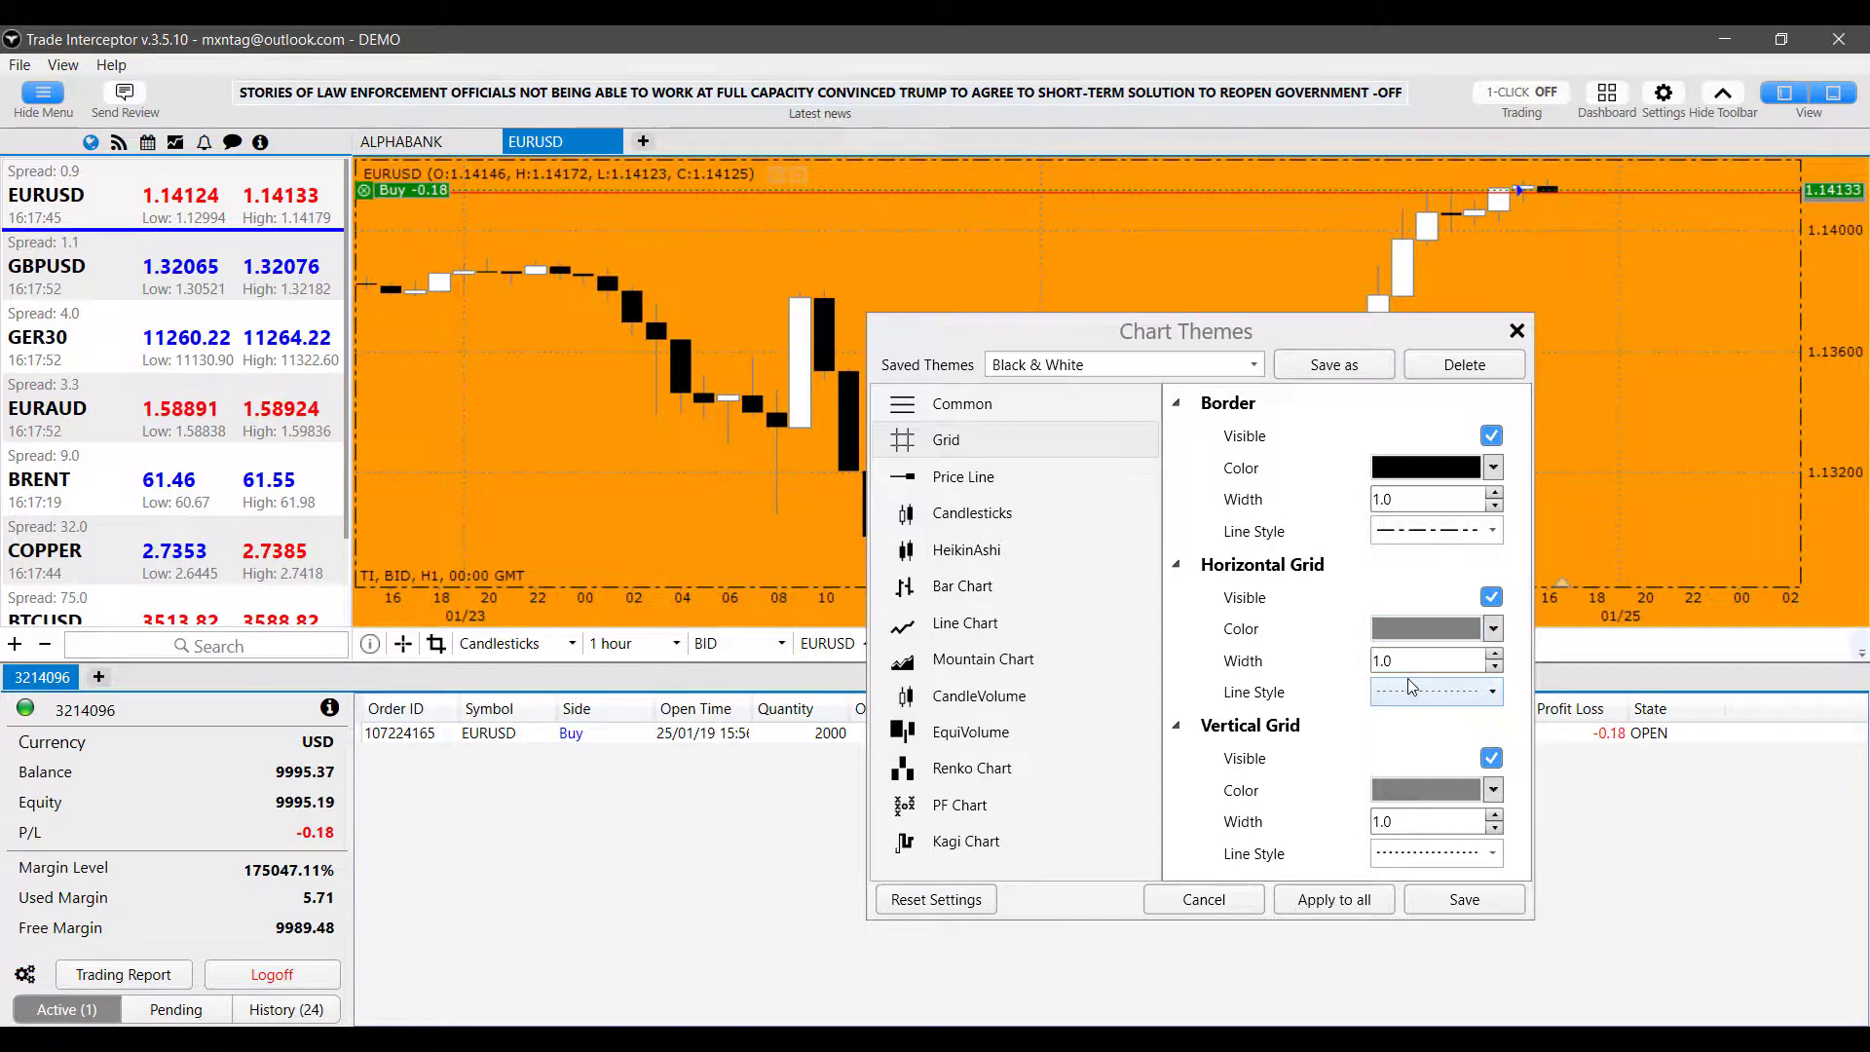
# Set the Price Line colour to yellow and shift the themes window right to view the chart
pyautogui.click(939, 487)
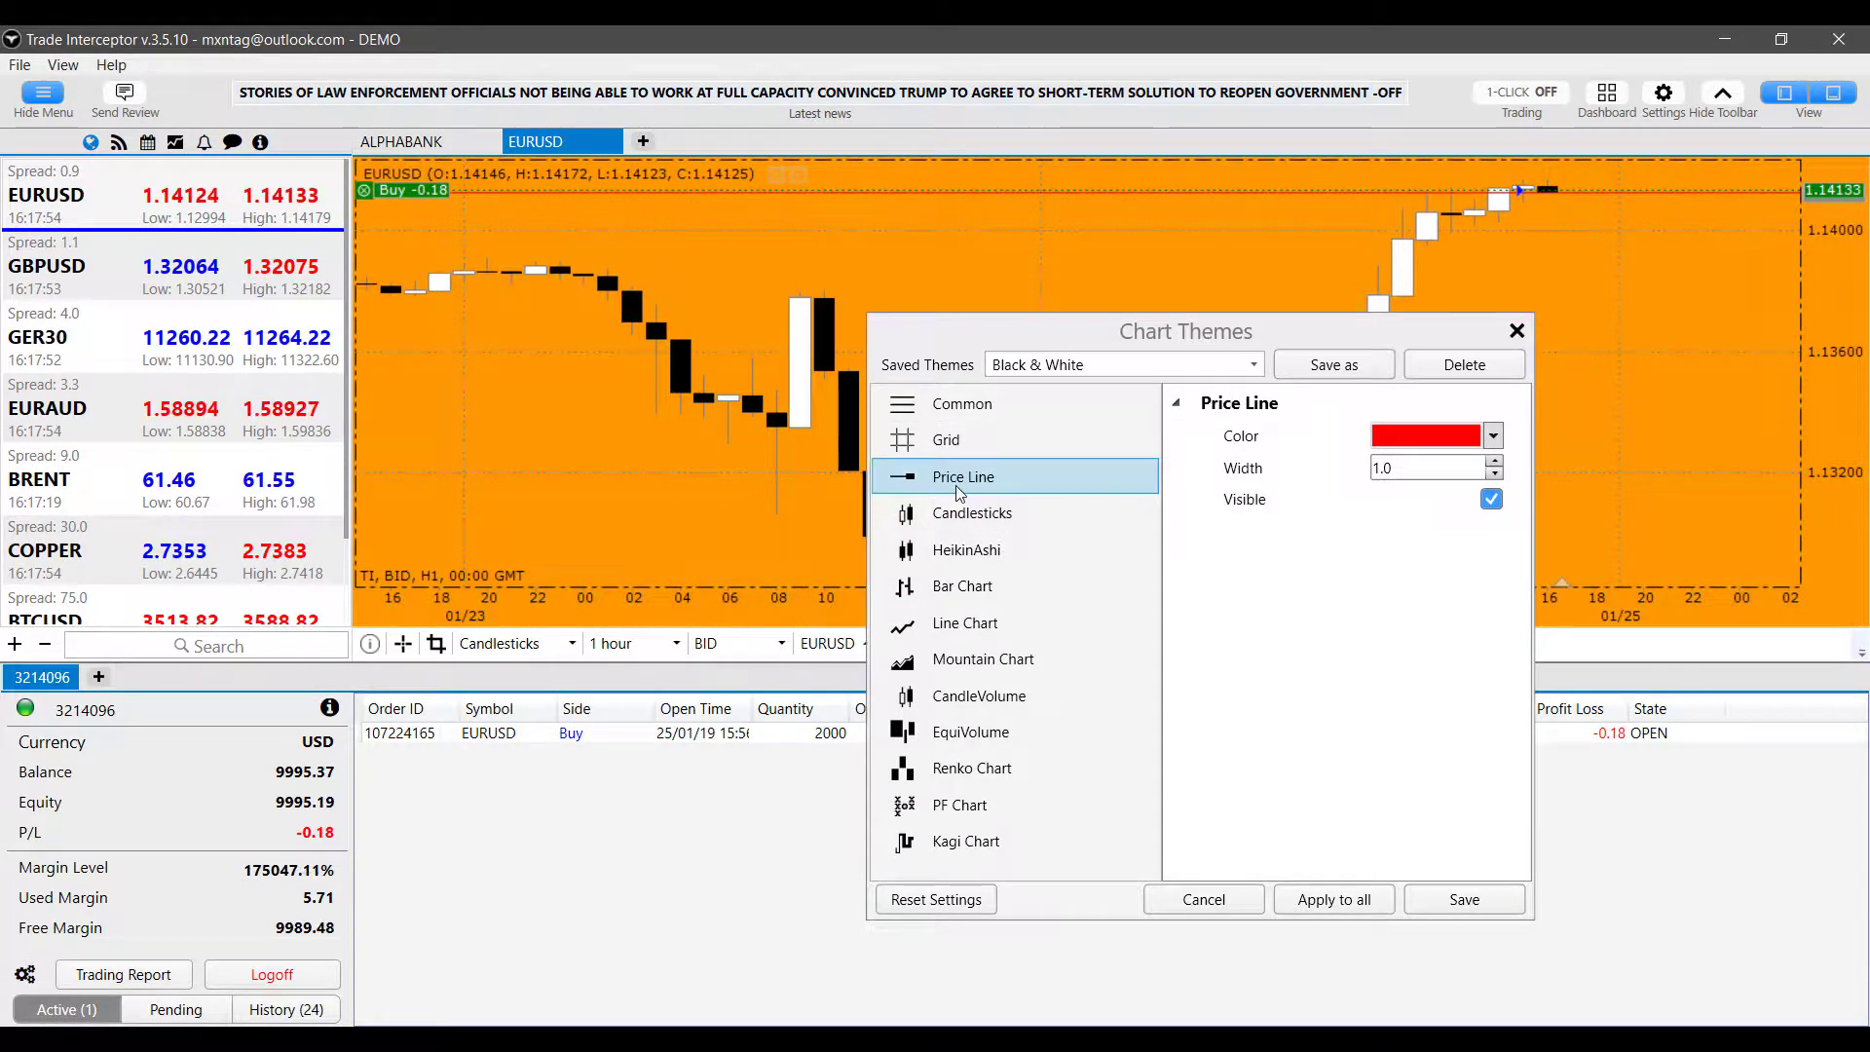
pyautogui.click(1492, 438)
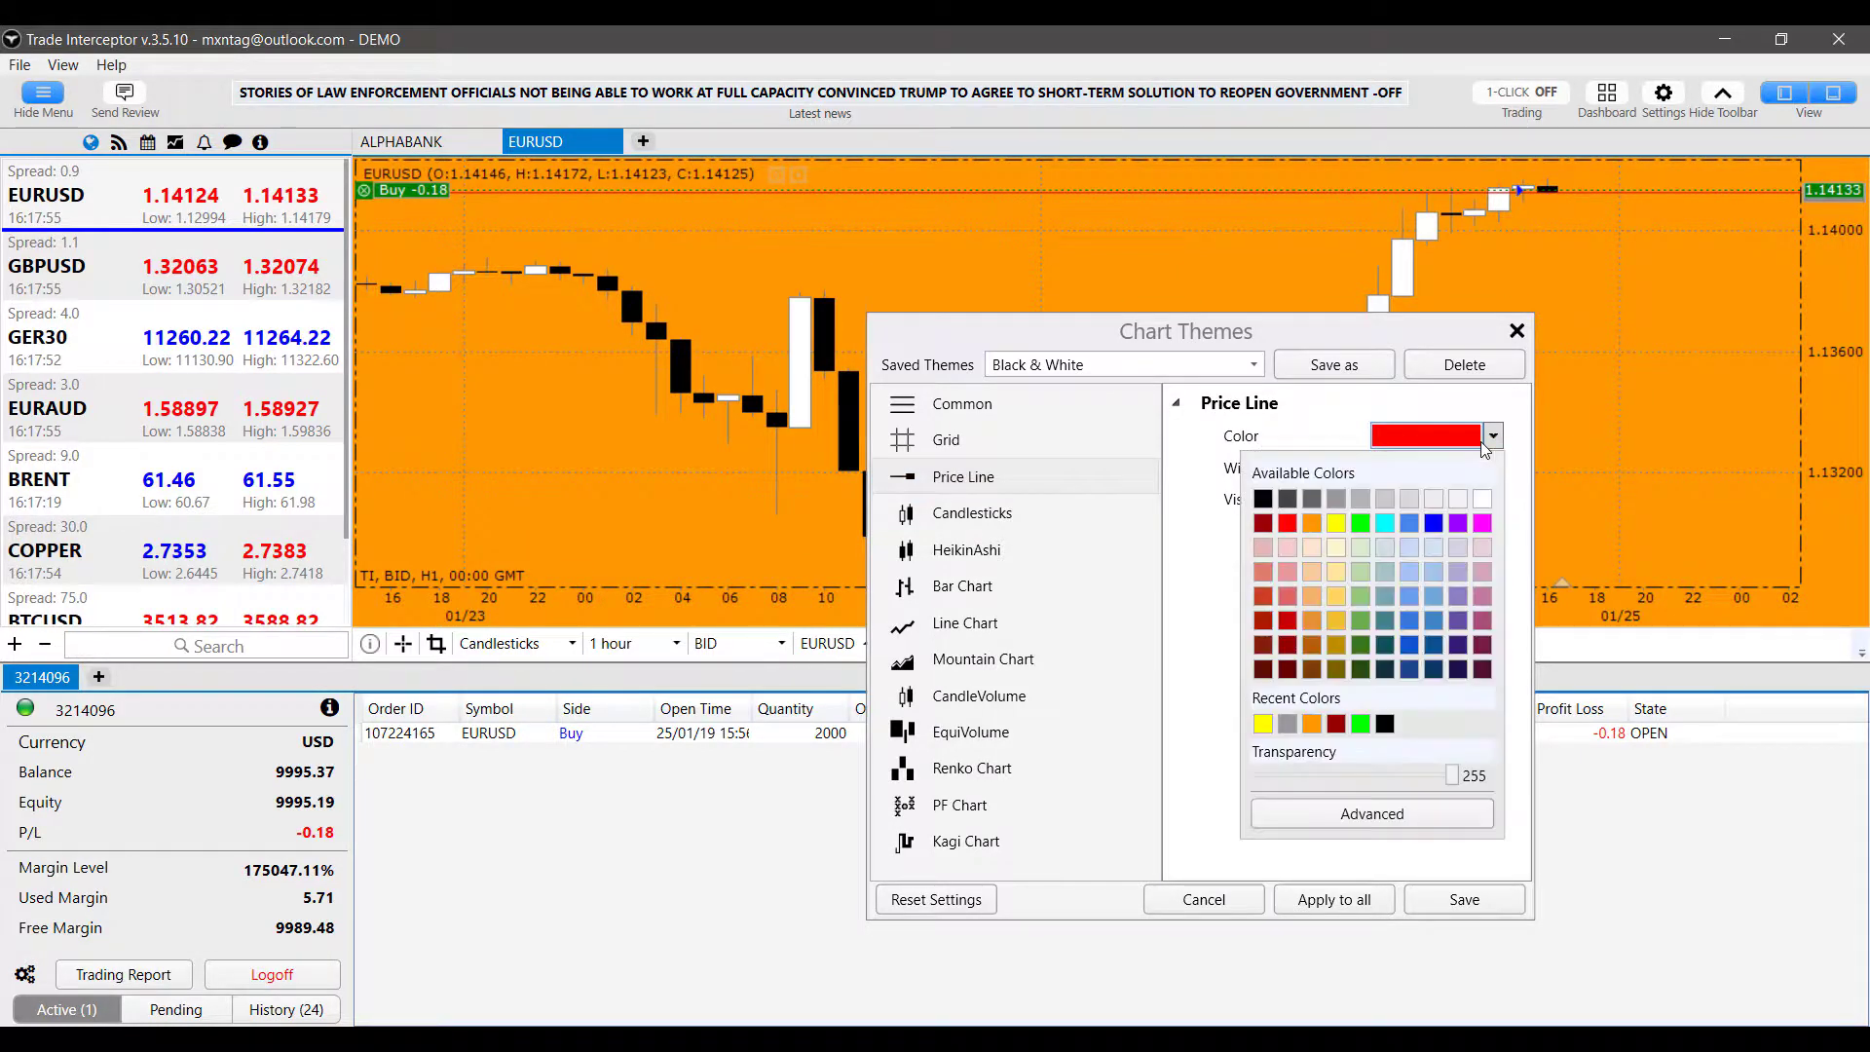
pyautogui.click(1341, 531)
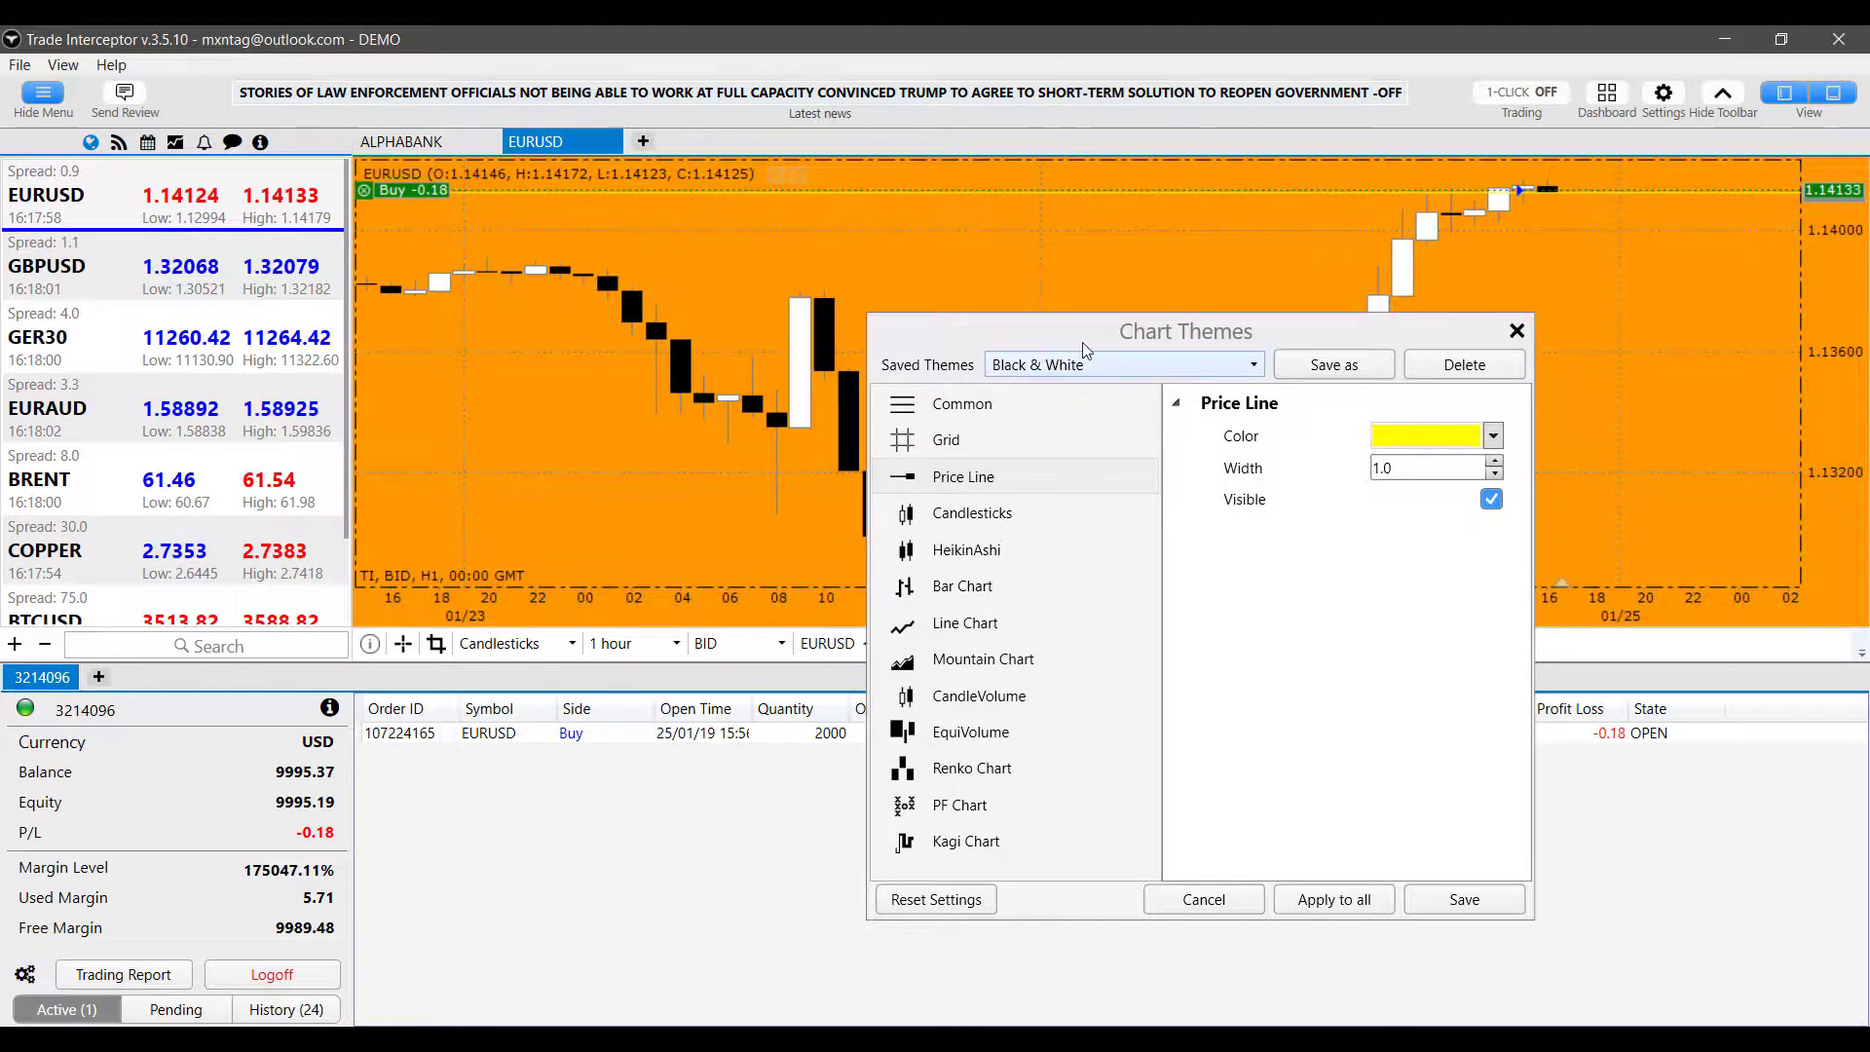
pyautogui.moveTo(1127, 334); pyautogui.dragTo(1401, 345)
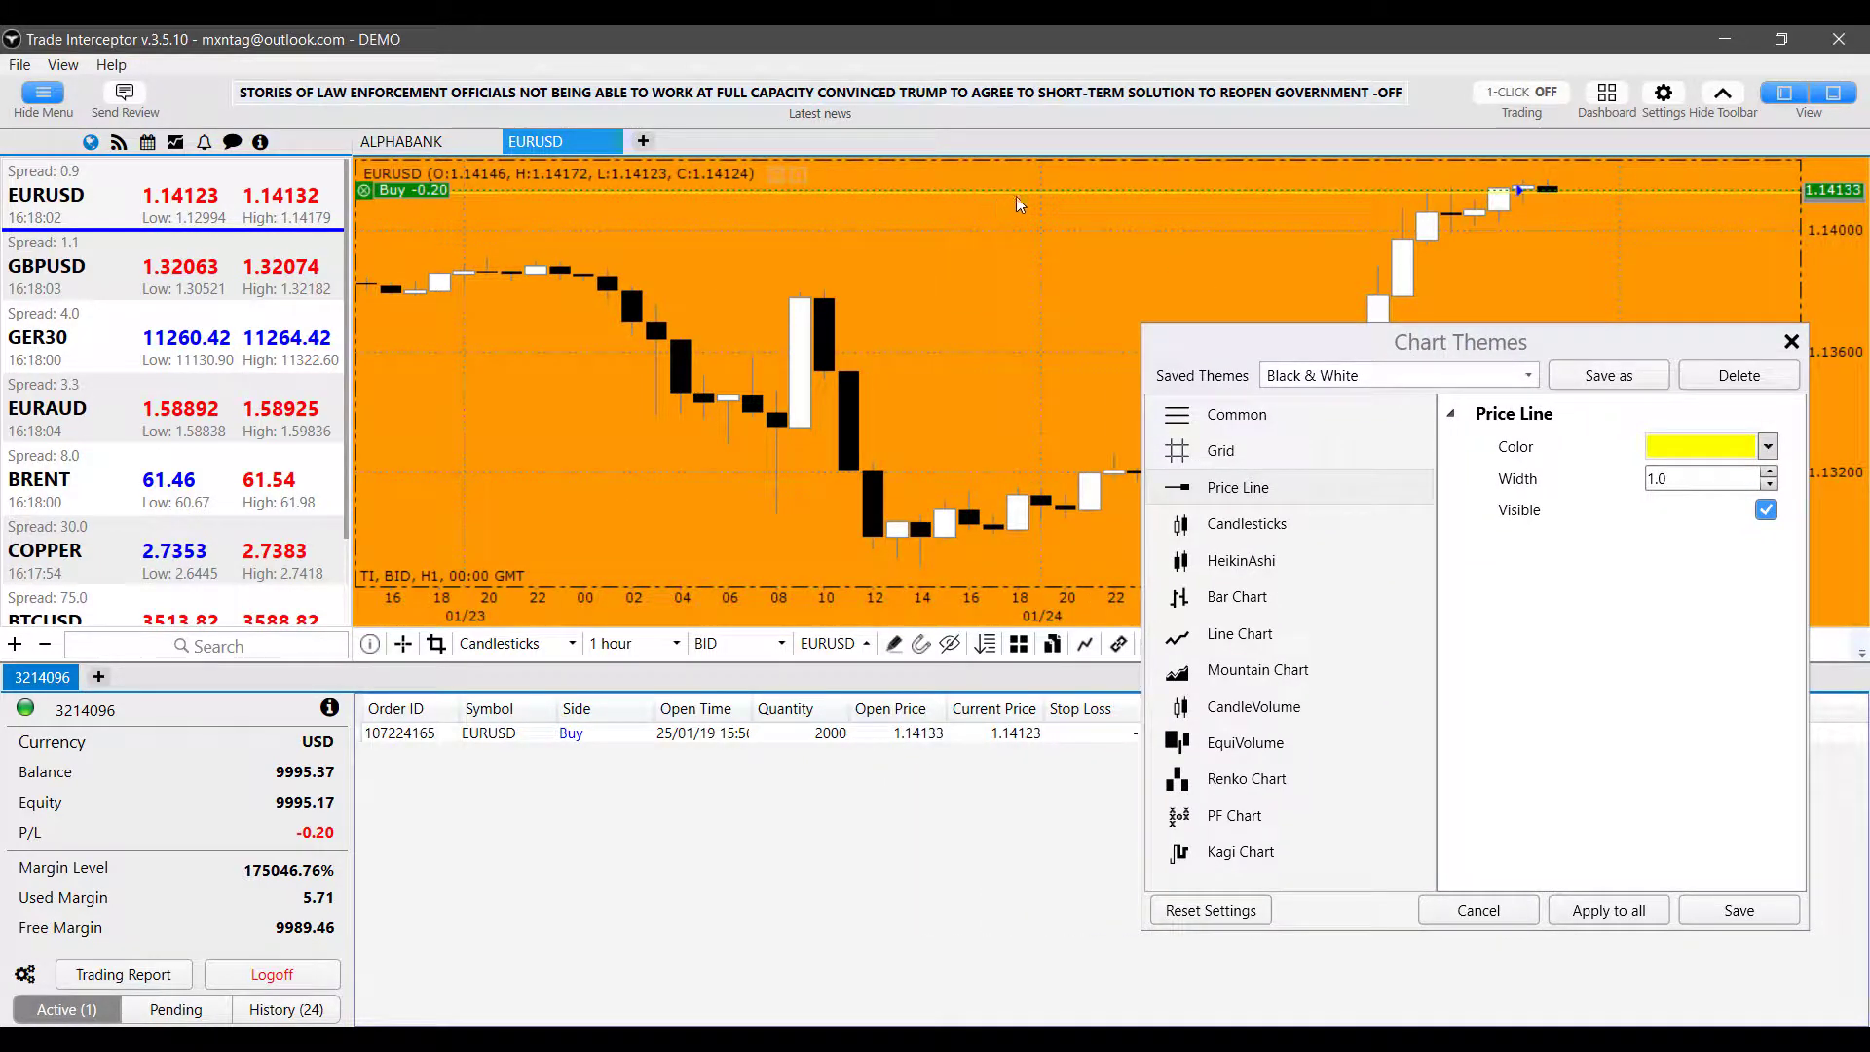
pyautogui.scroll(2, 506, 196)
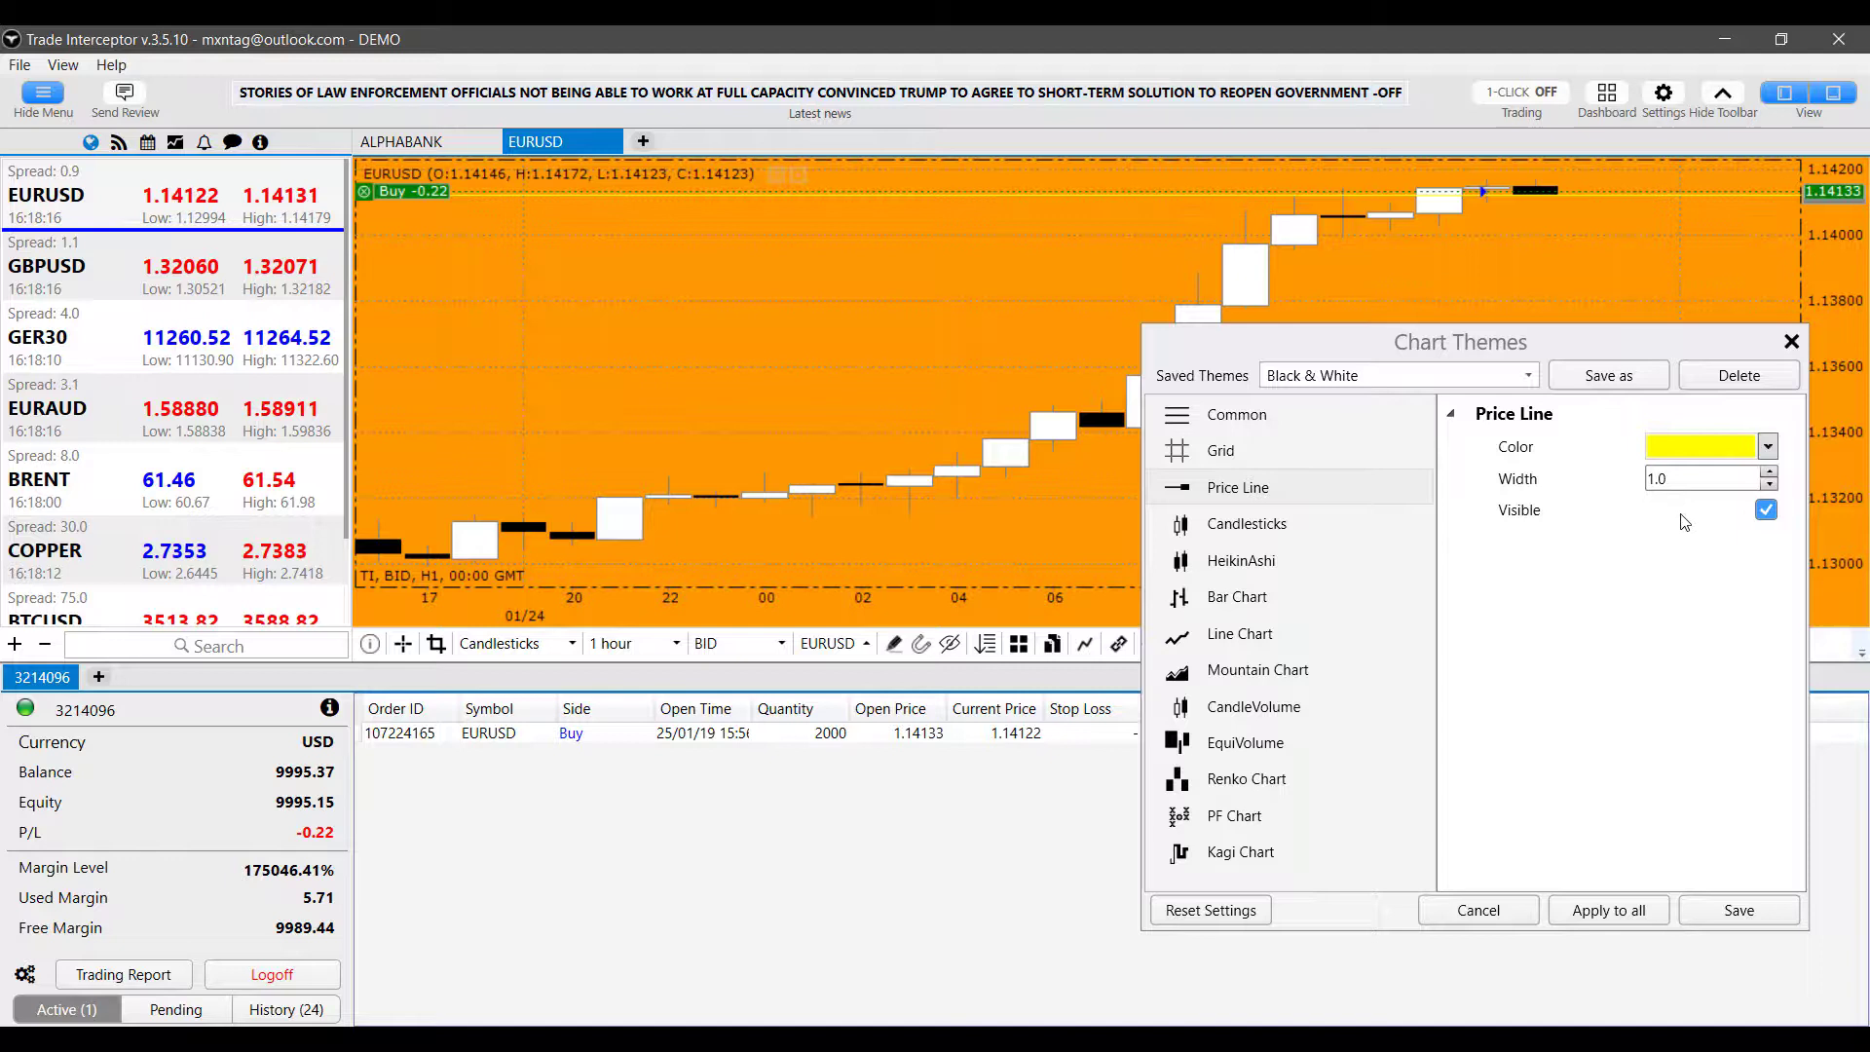
# Make the price line visible again, open Bar Chart settings, and switch EURUSD to a bar chart
pyautogui.click(1766, 510)
pyautogui.click(1289, 522)
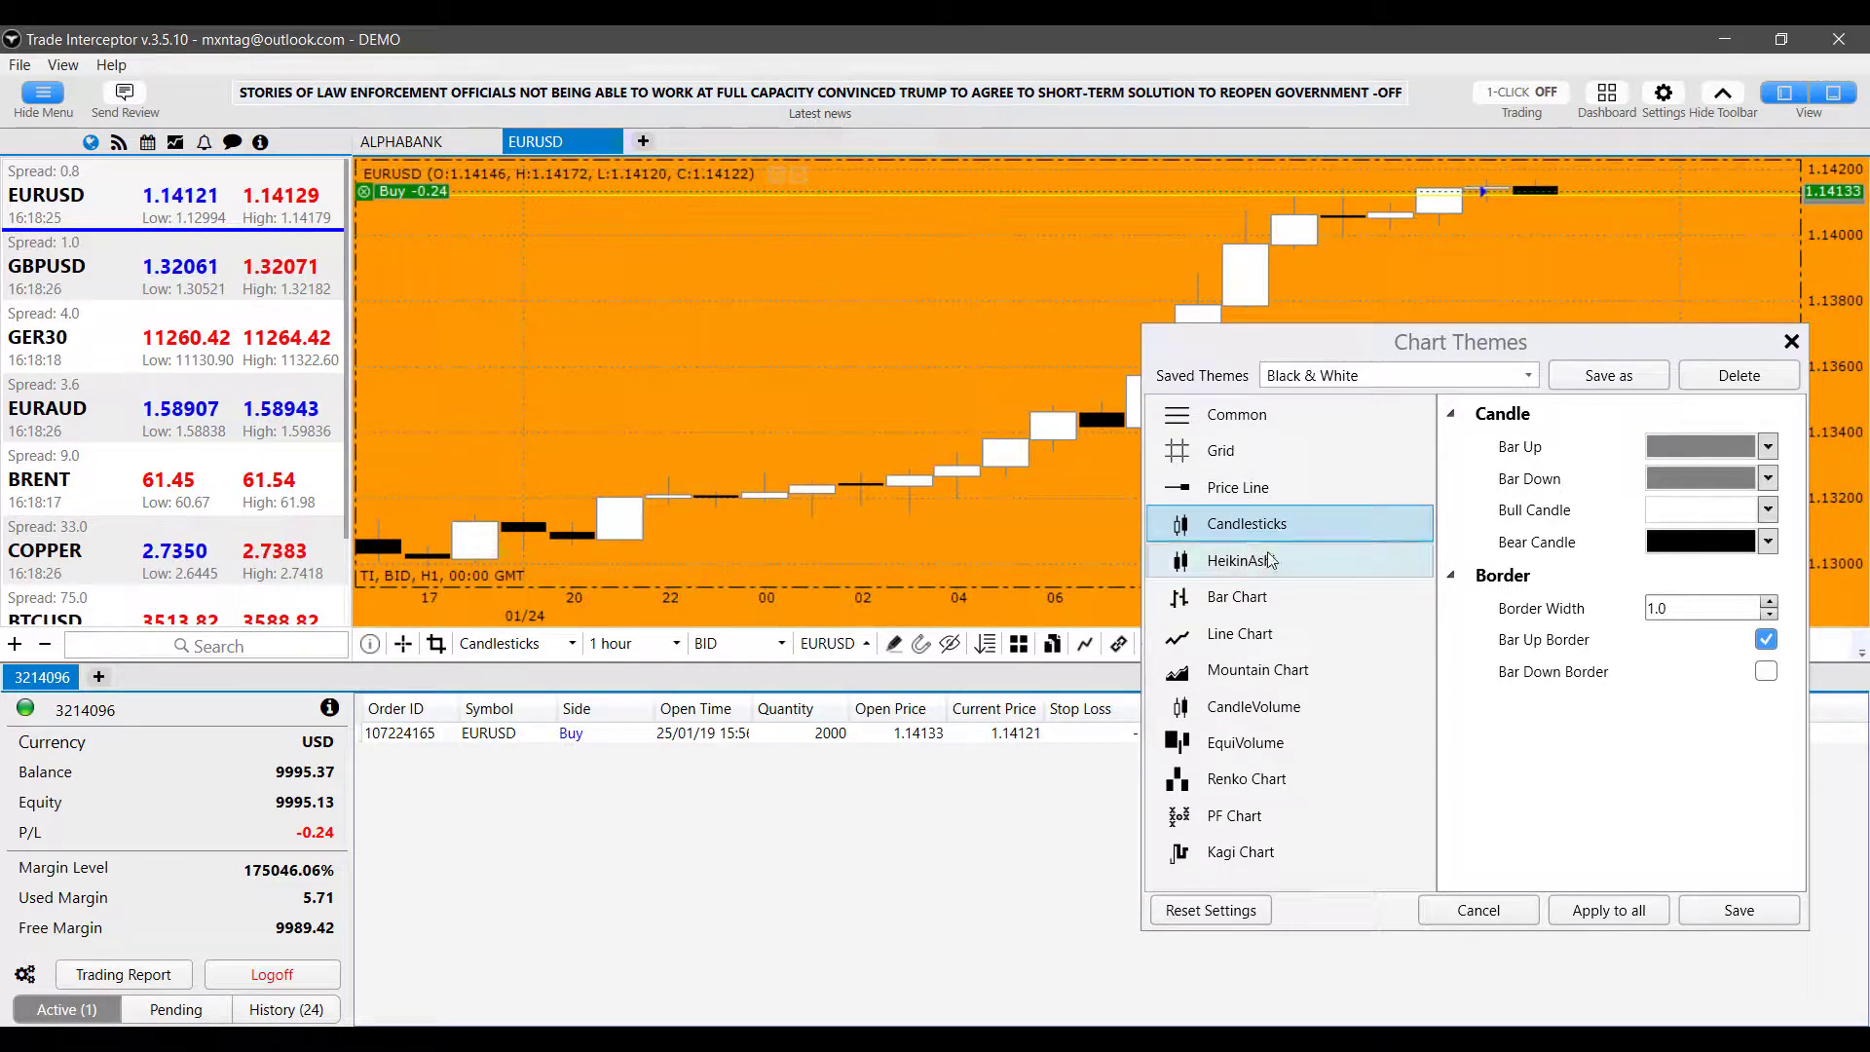
pyautogui.click(1281, 562)
pyautogui.click(1264, 596)
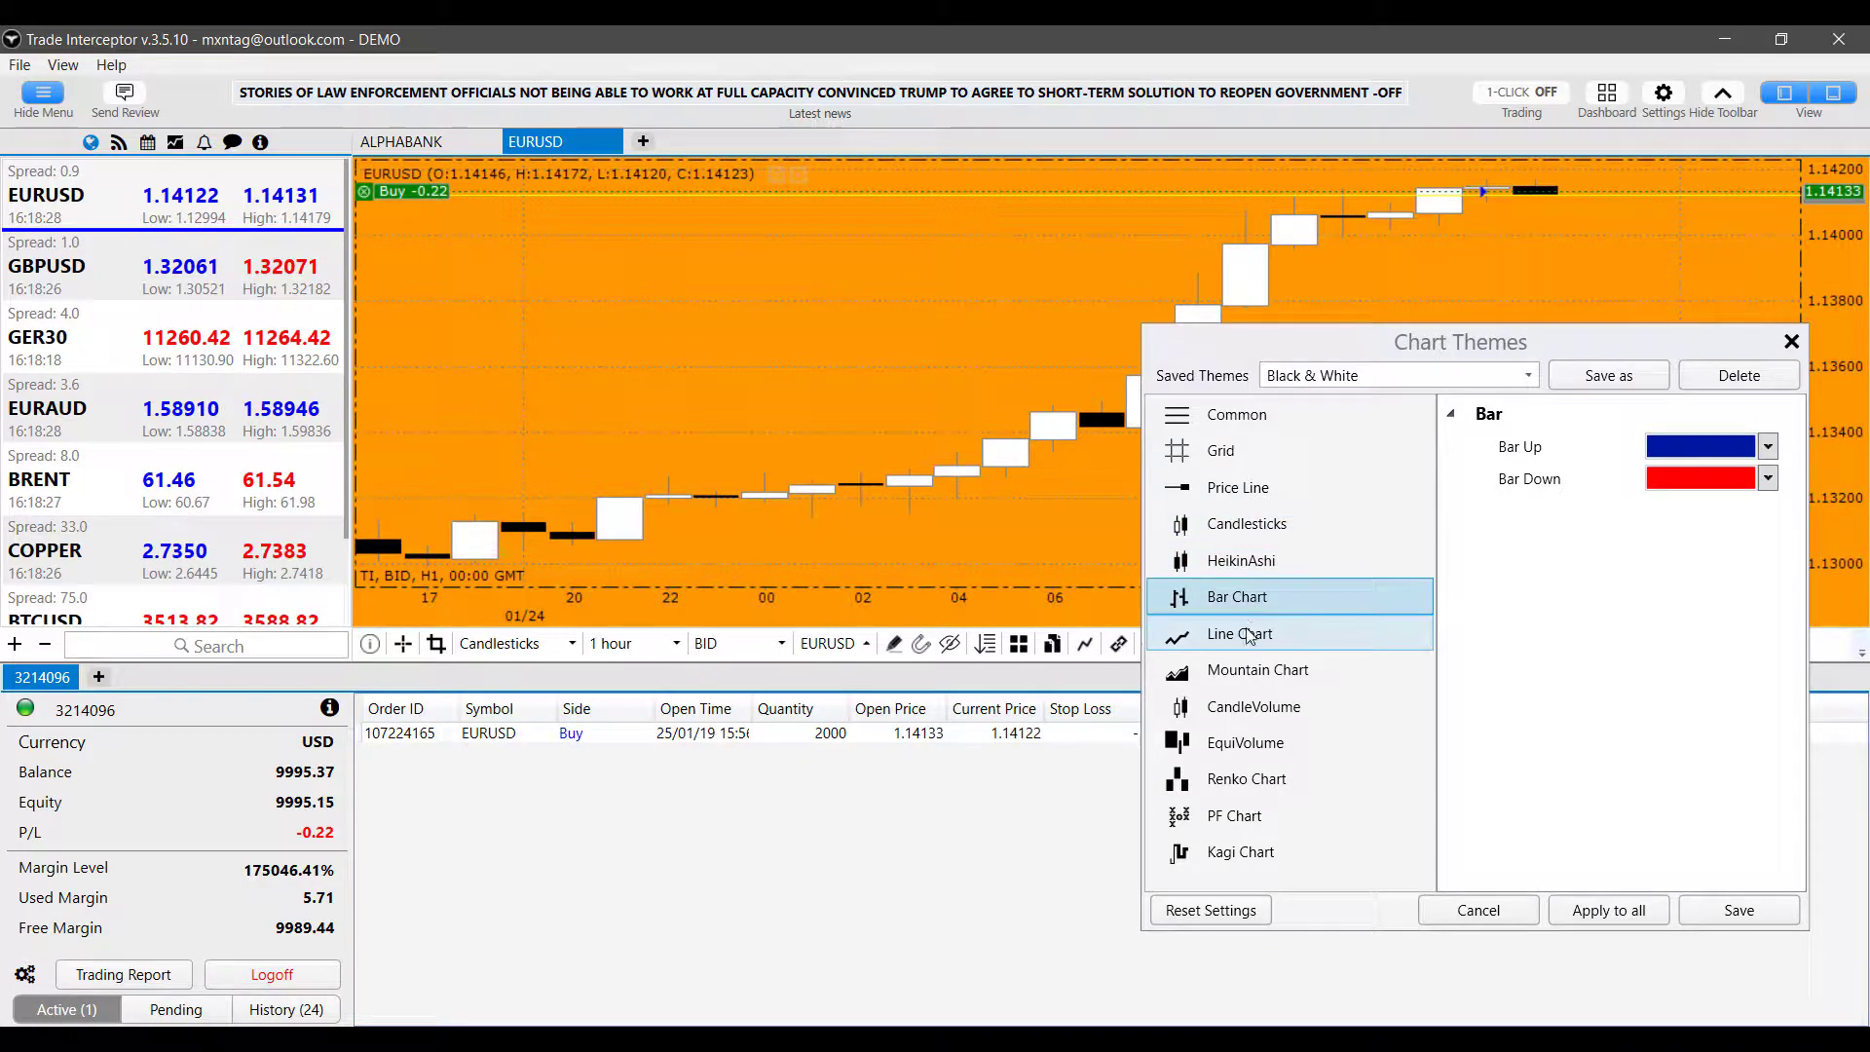
pyautogui.click(573, 643)
pyautogui.click(494, 692)
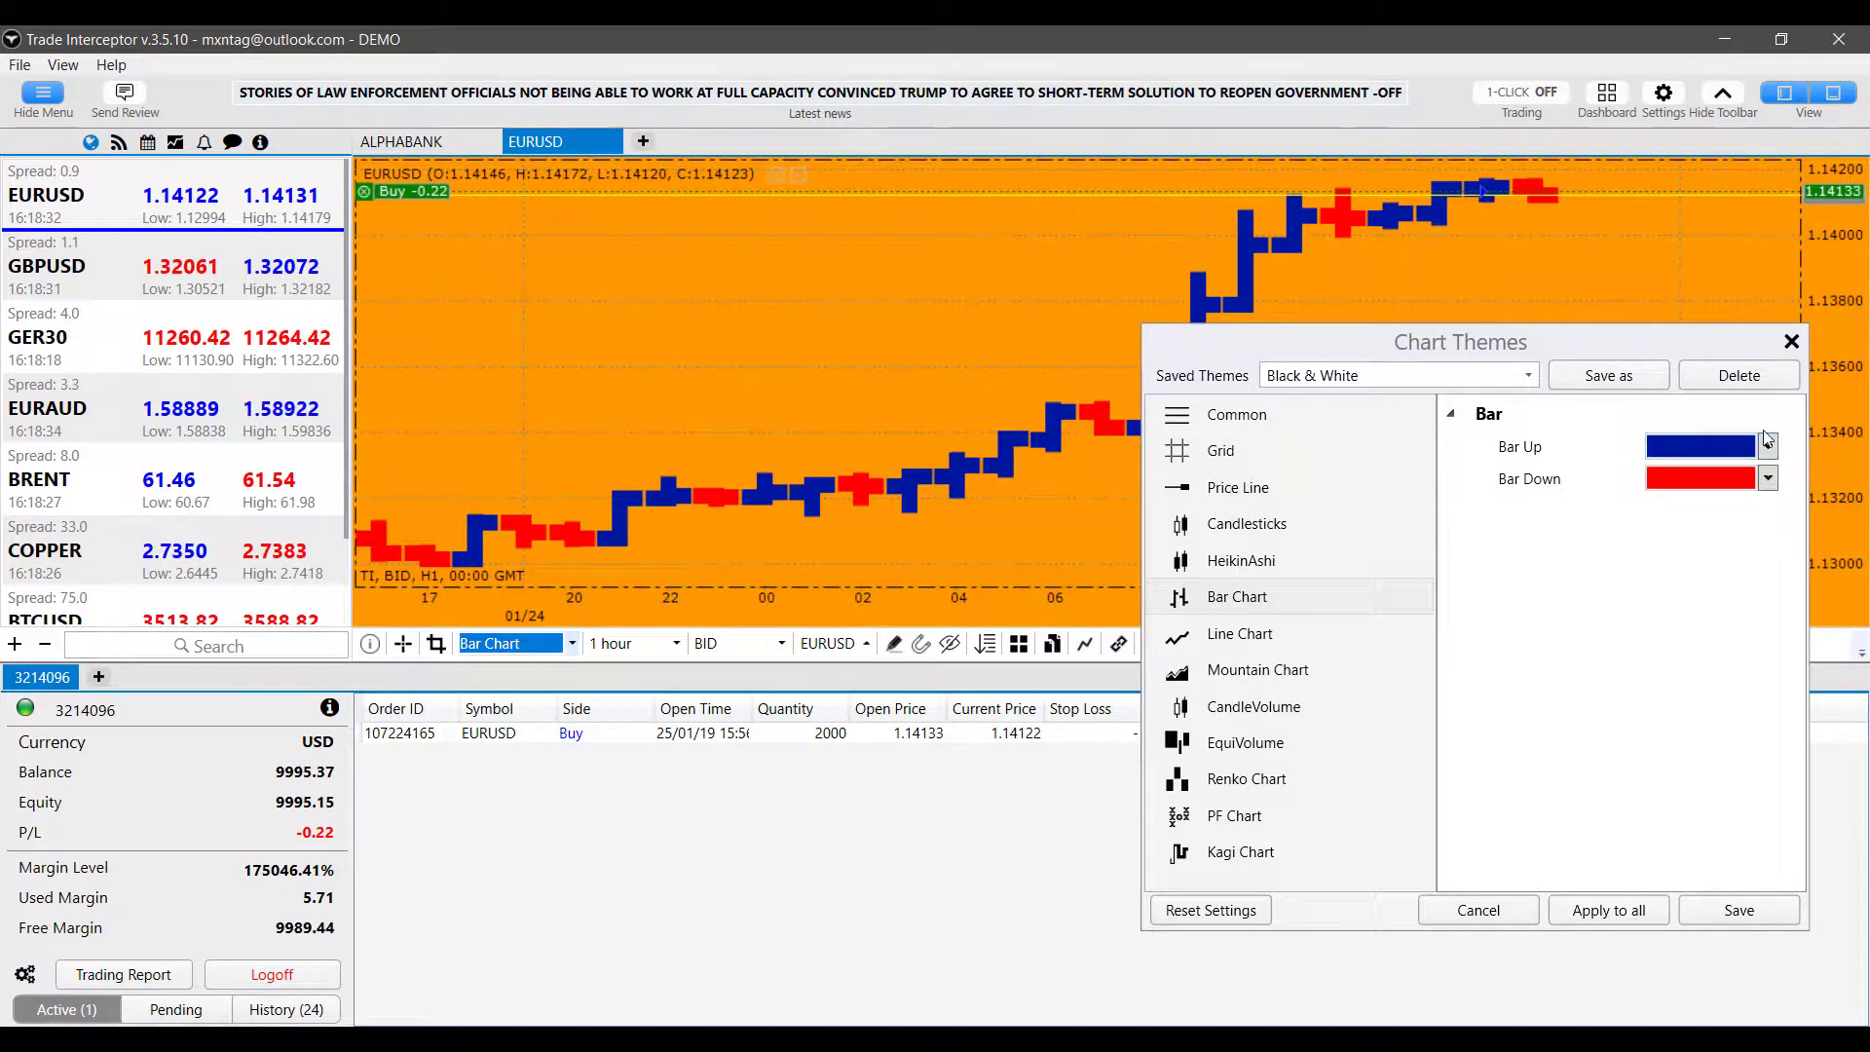
# Set the bar chart's up bars to black and down bars to grey
pyautogui.click(1767, 446)
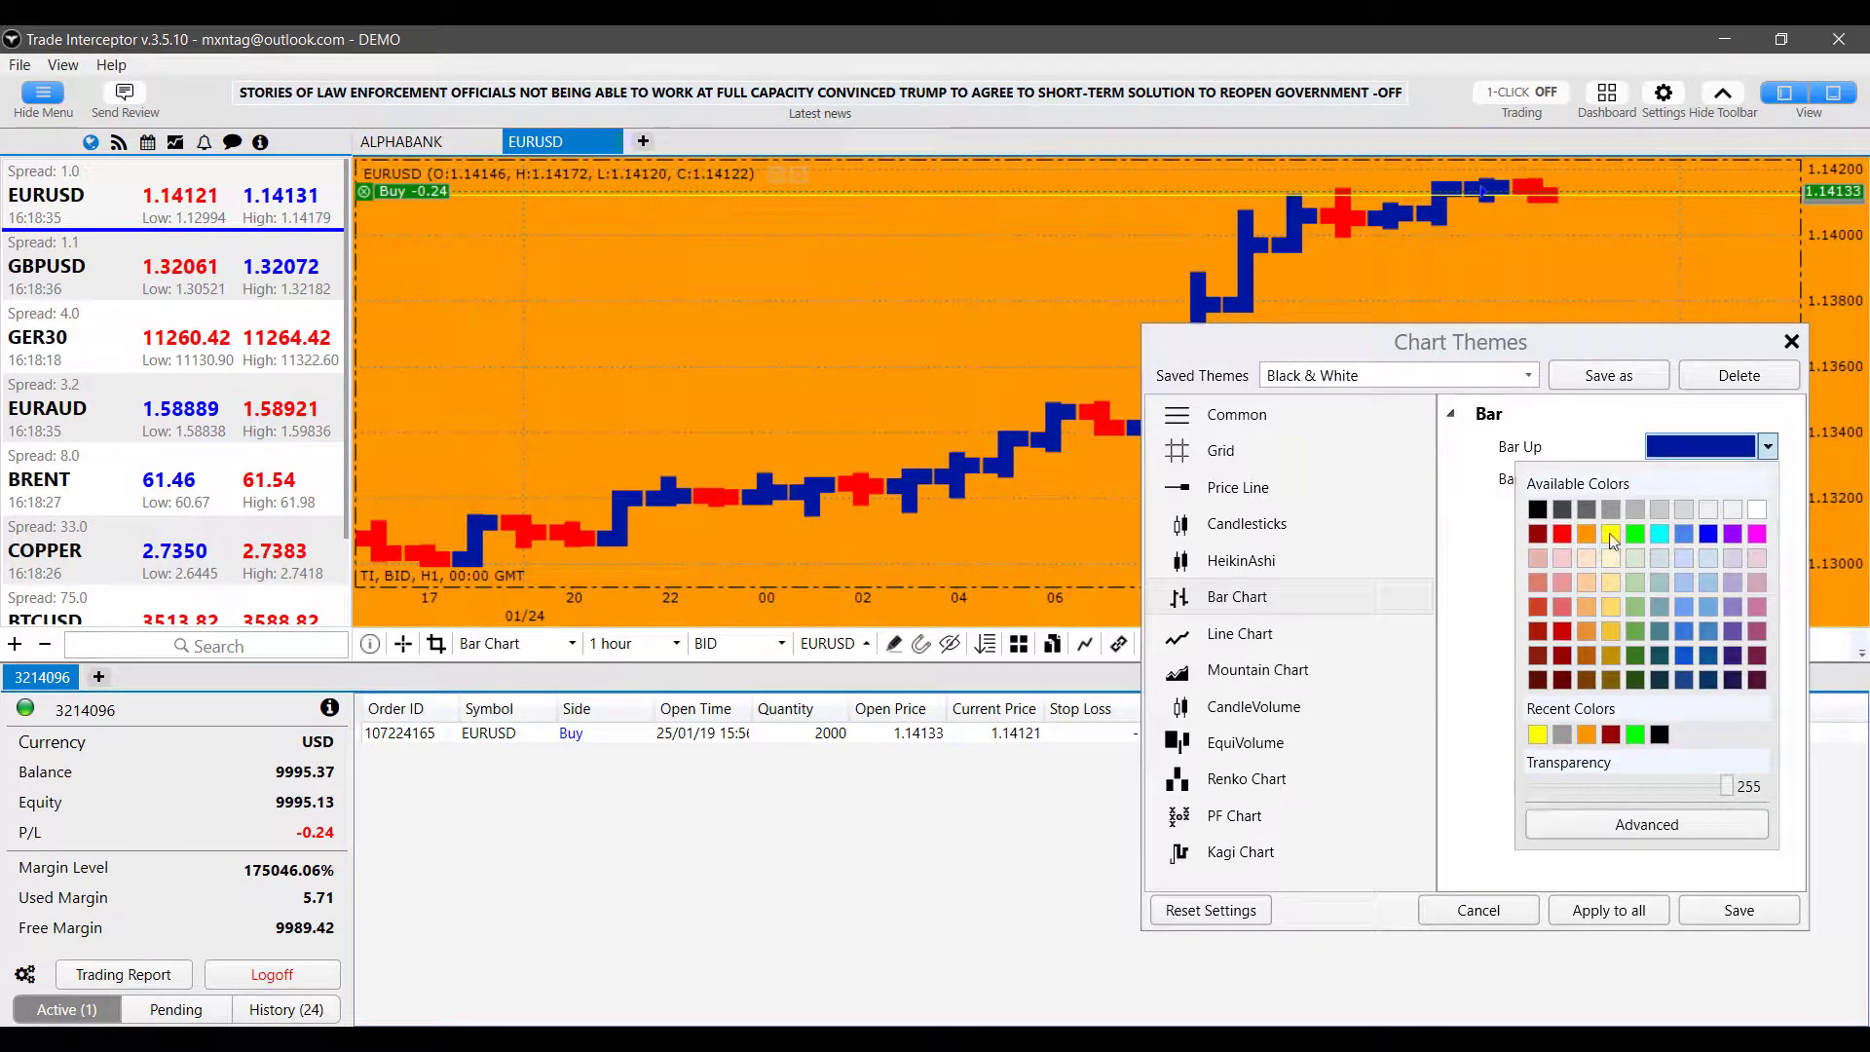
pyautogui.click(1537, 509)
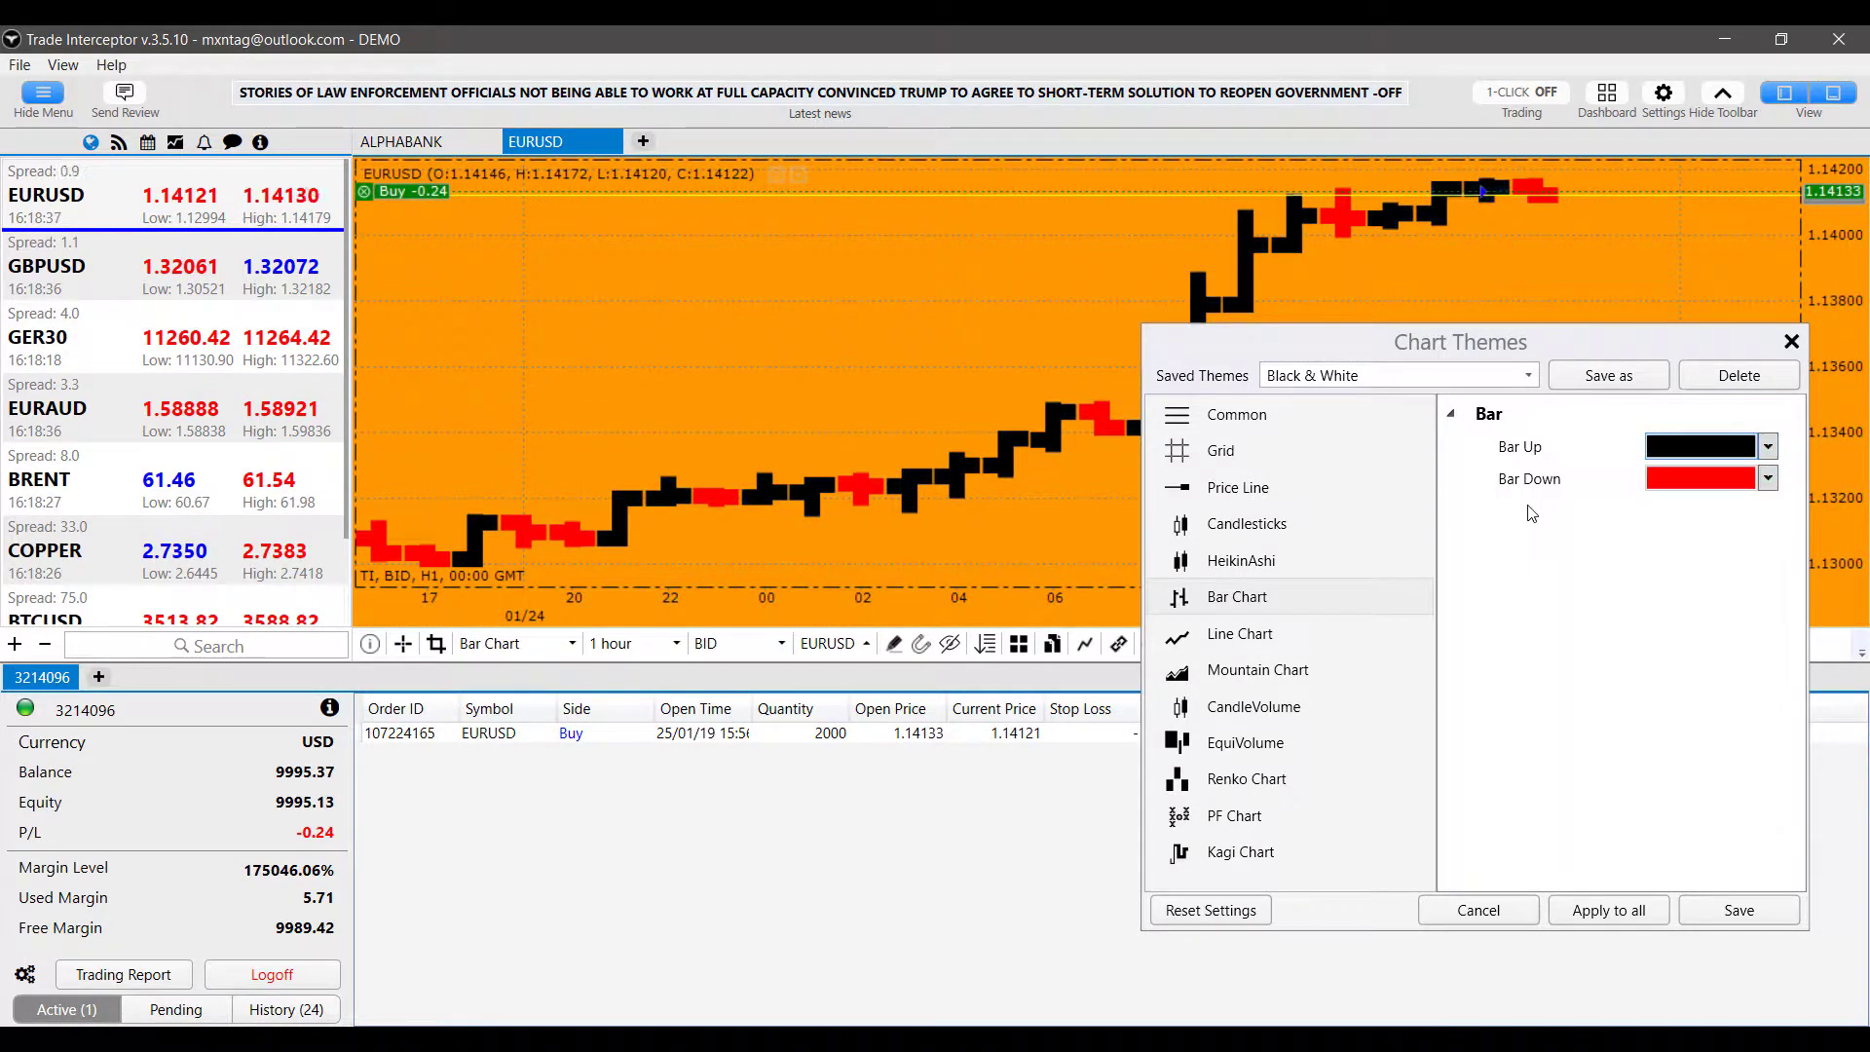
pyautogui.click(1764, 478)
pyautogui.click(1765, 477)
pyautogui.click(1765, 477)
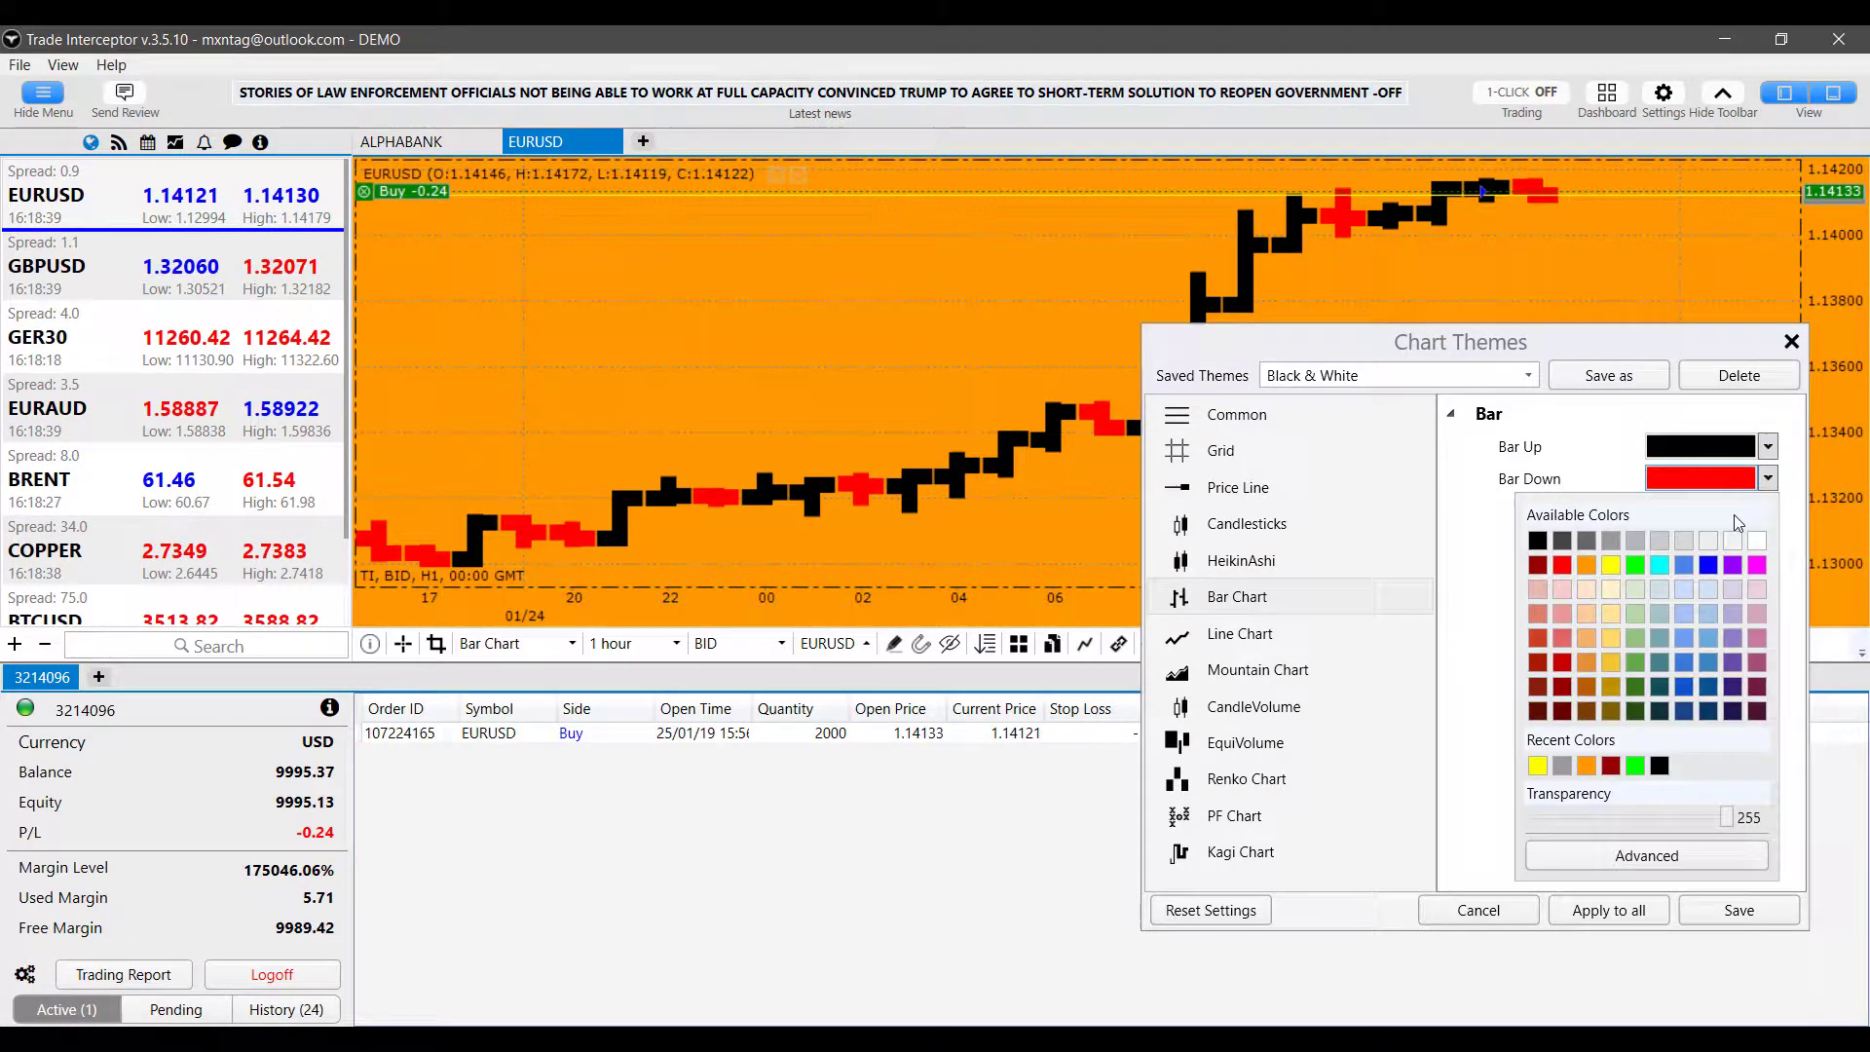
pyautogui.click(1537, 541)
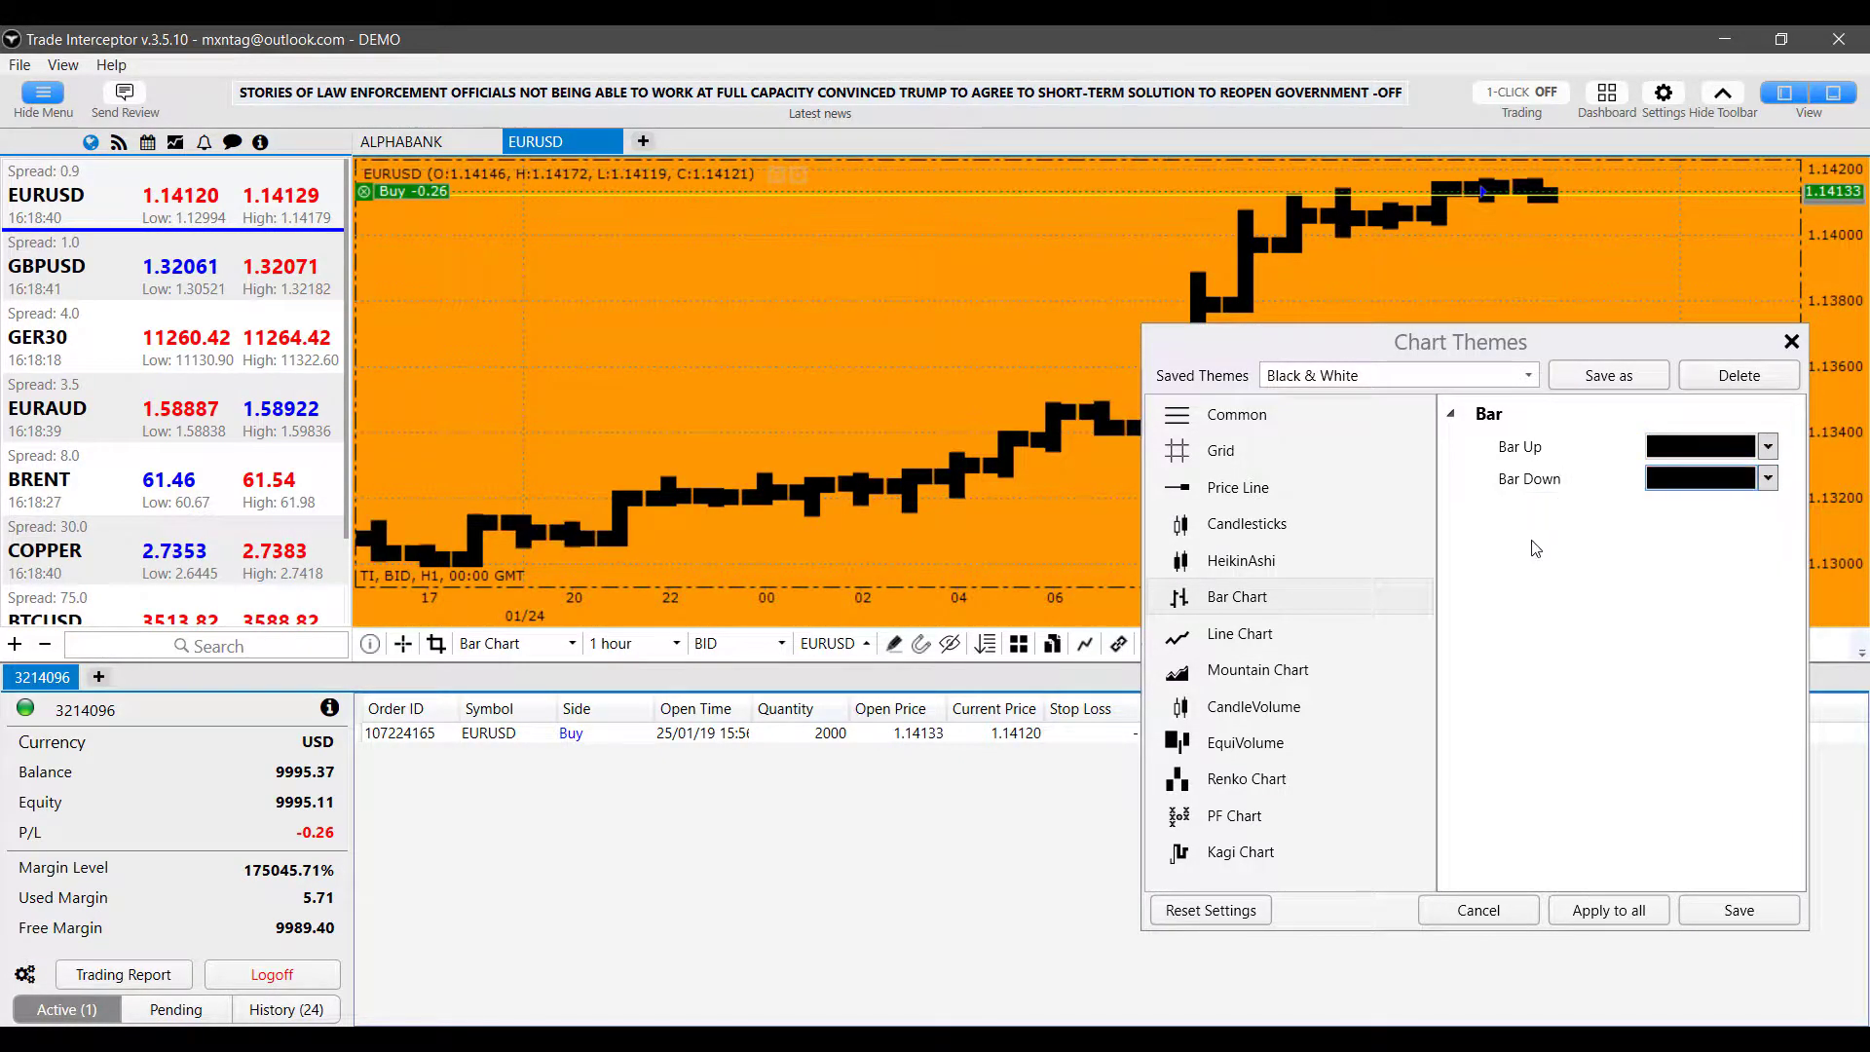
pyautogui.click(1769, 479)
pyautogui.click(1588, 542)
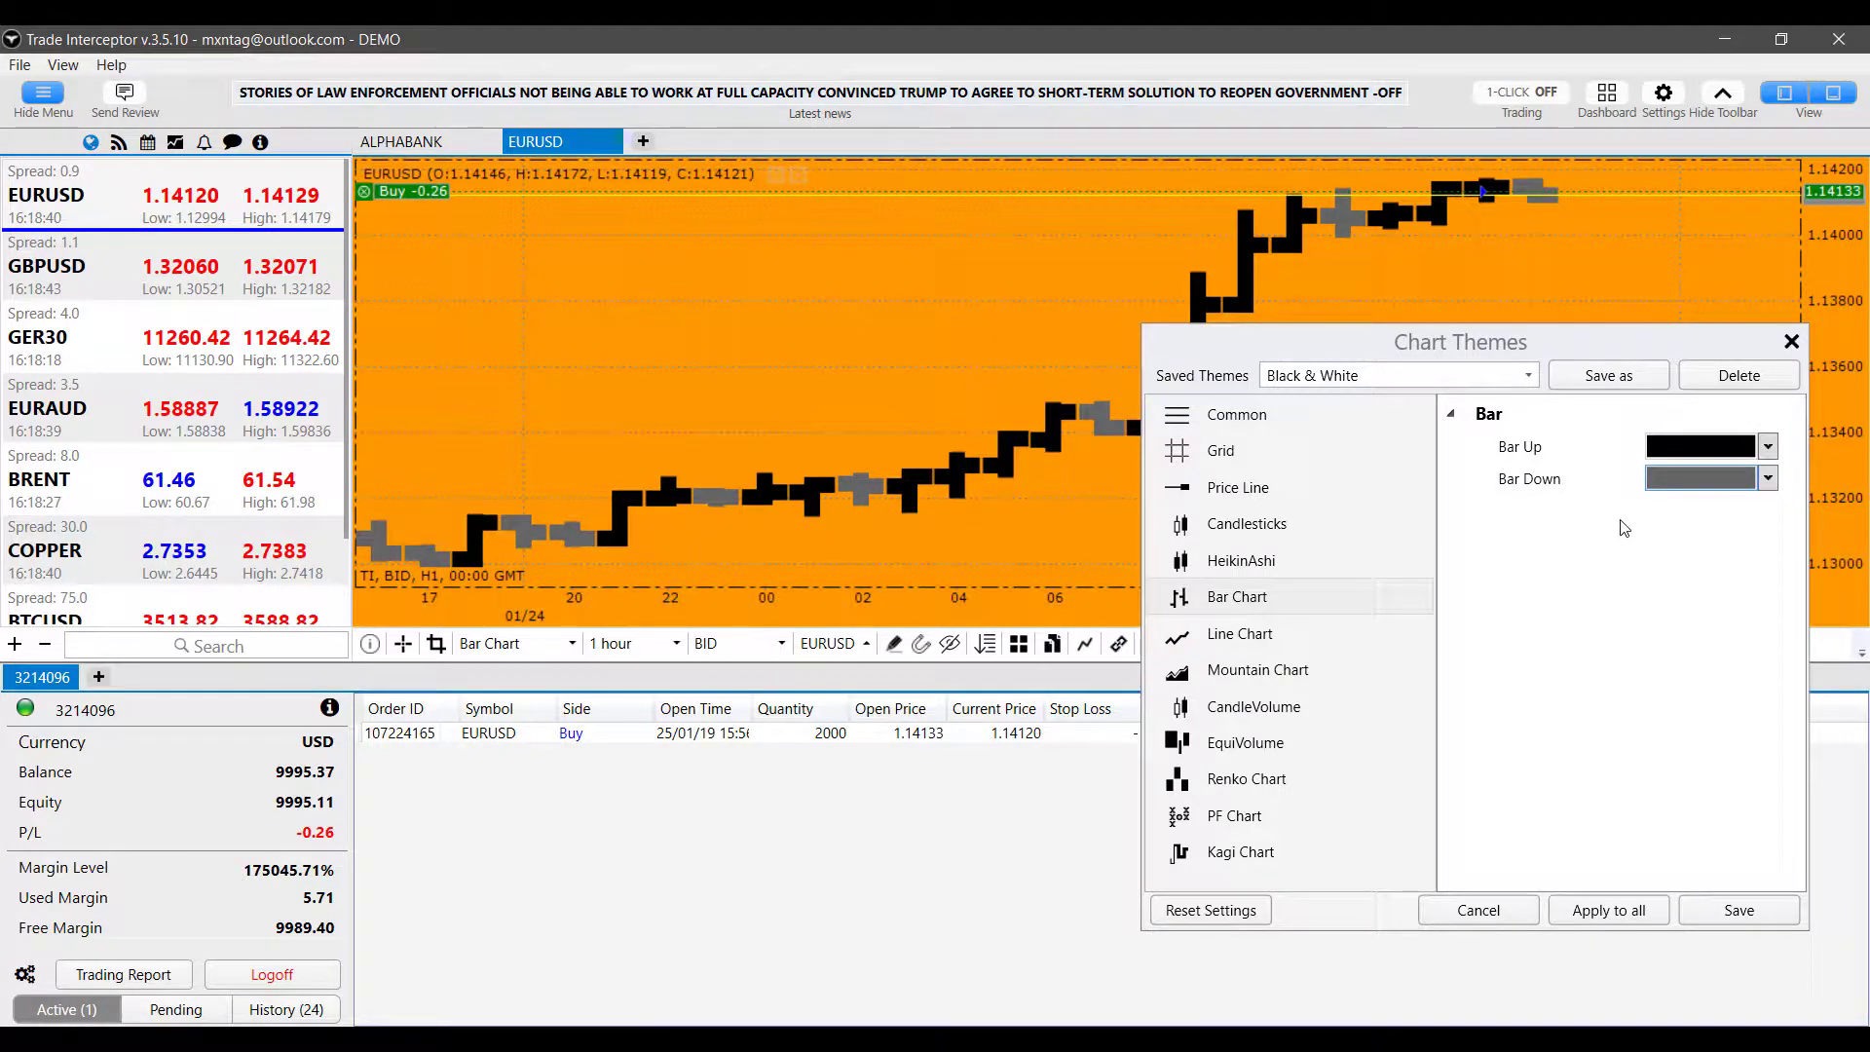
pyautogui.click(1230, 654)
pyautogui.click(1243, 637)
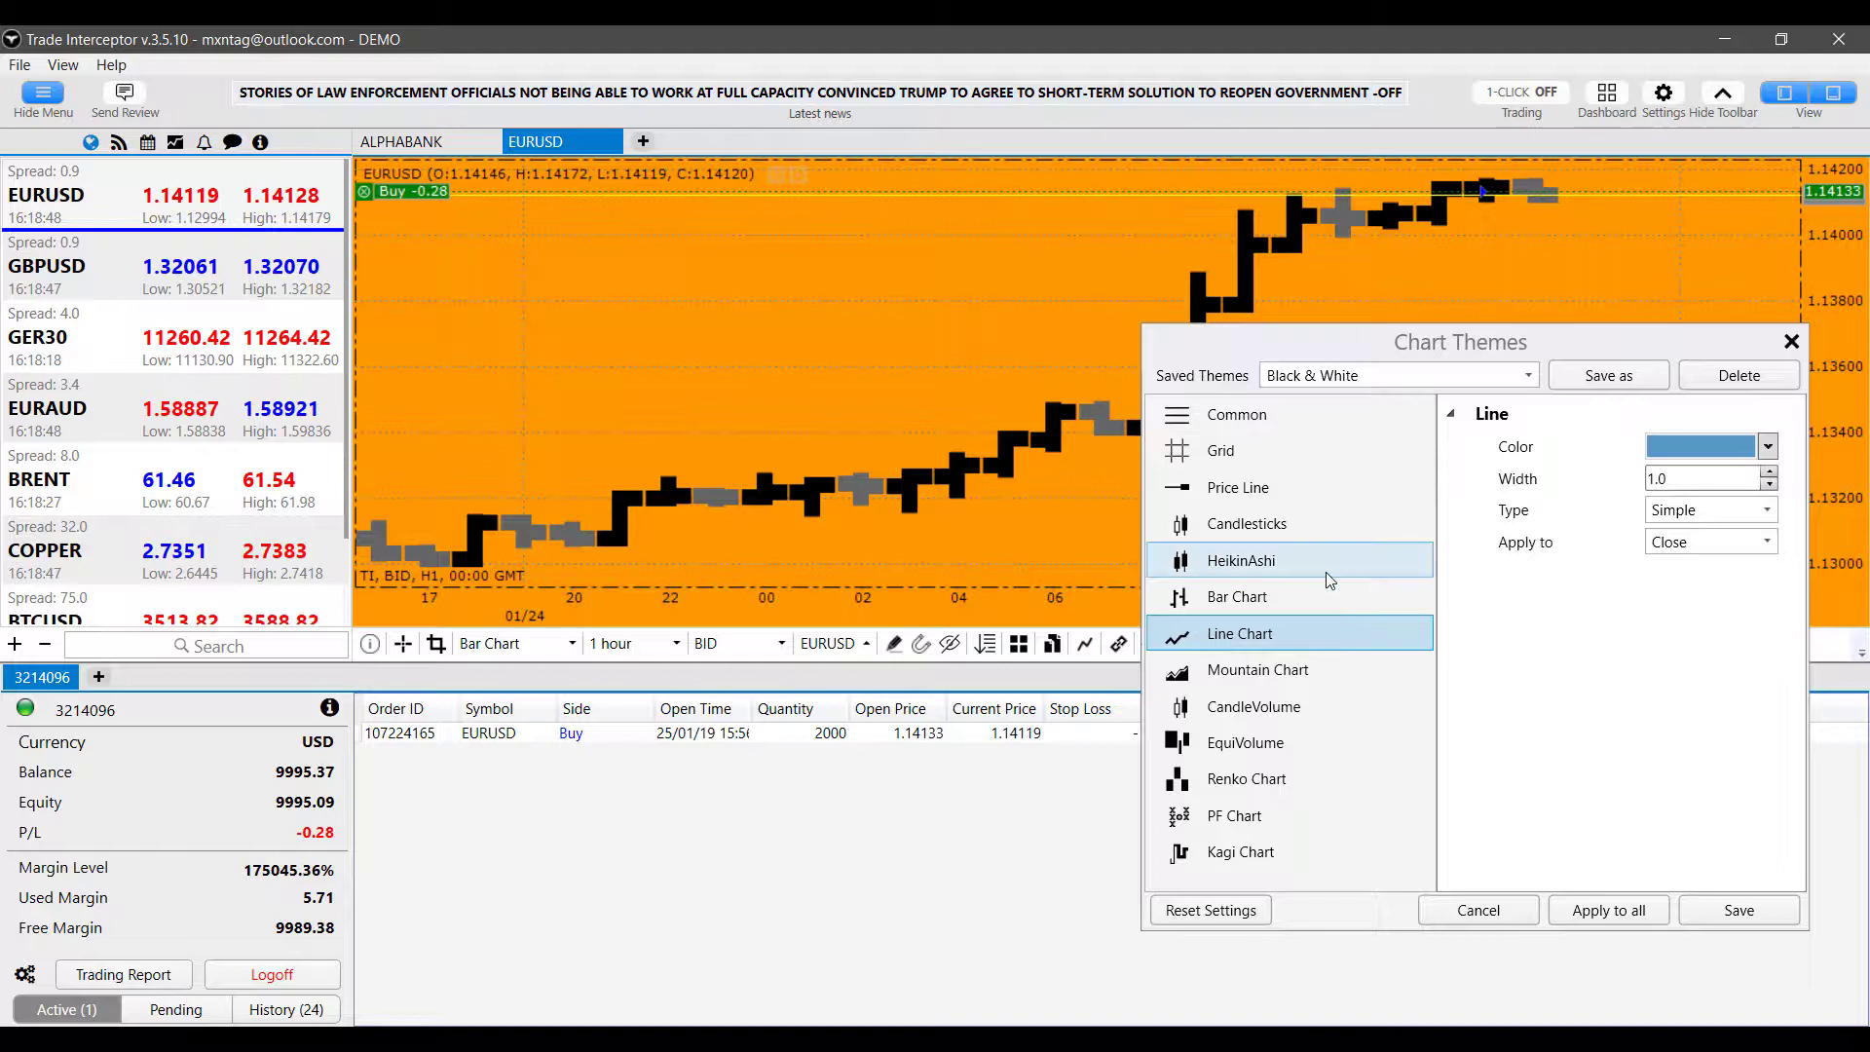
# Make the line chart colour yellow, keeping the Simple line type applied to Close
pyautogui.click(1767, 446)
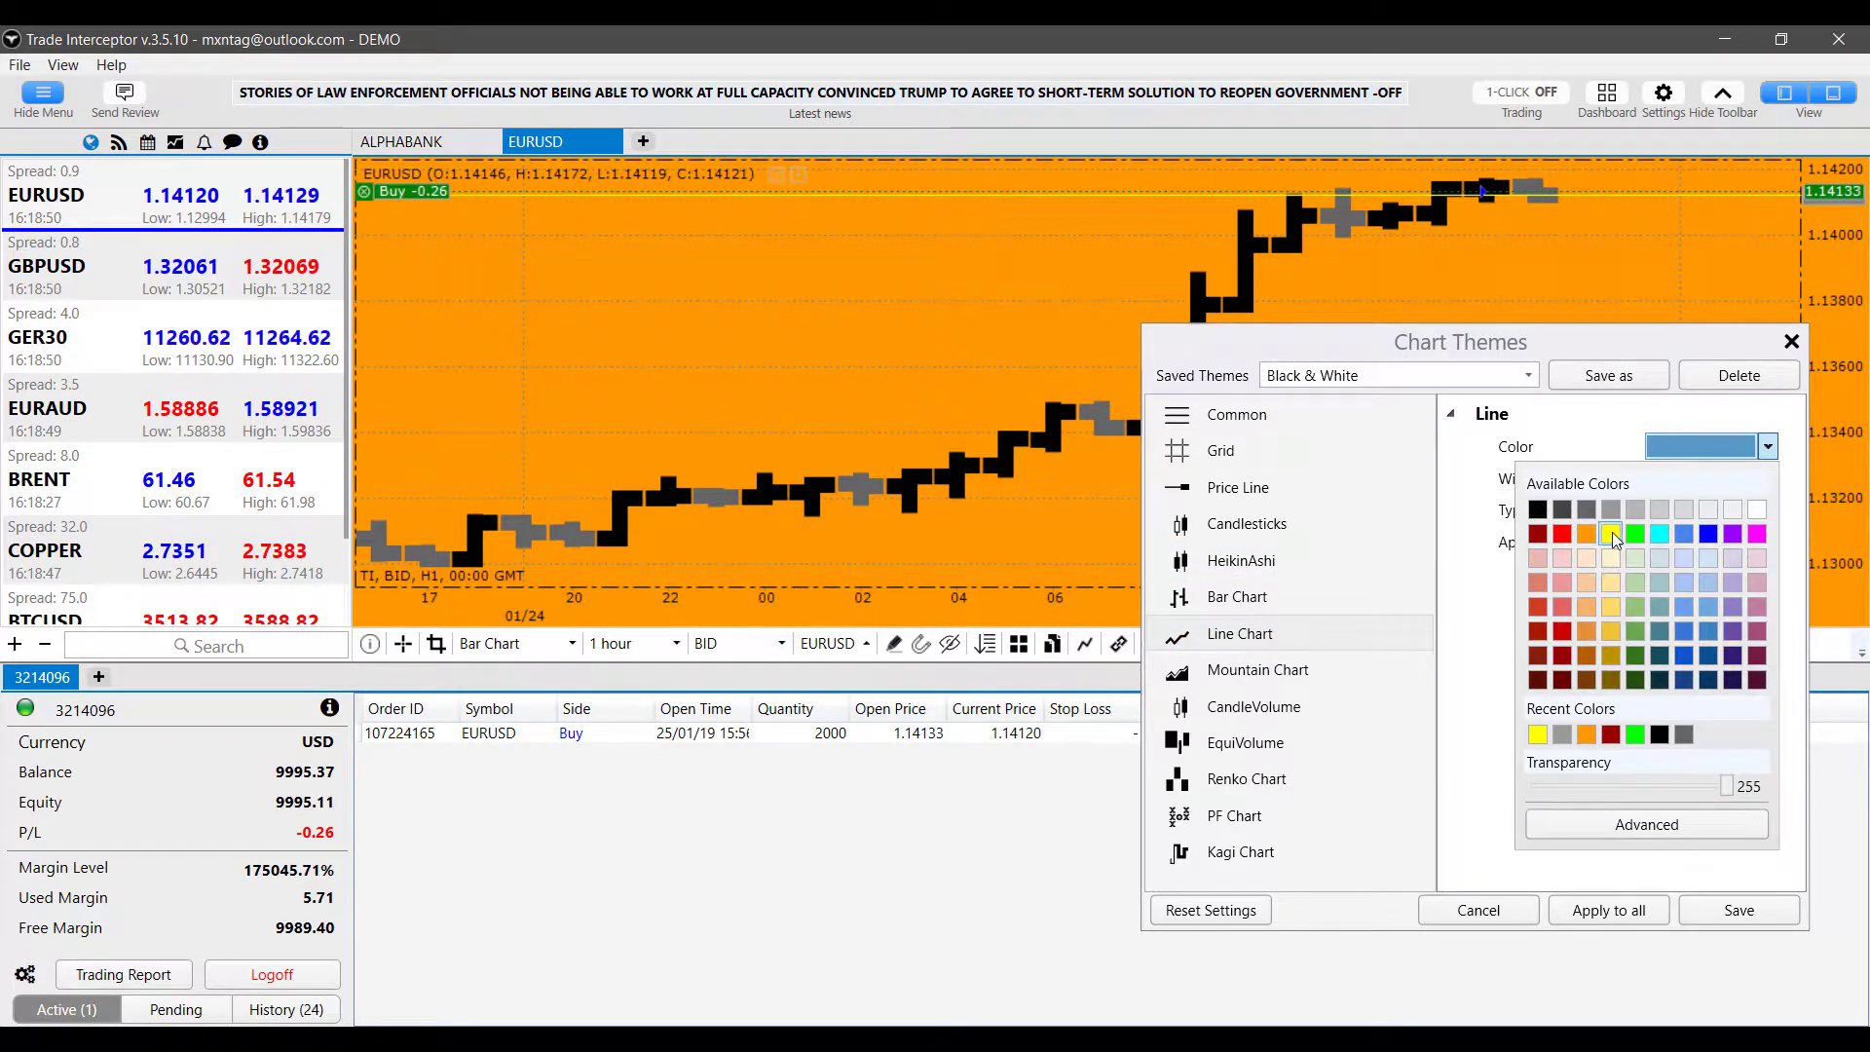
pyautogui.click(1611, 532)
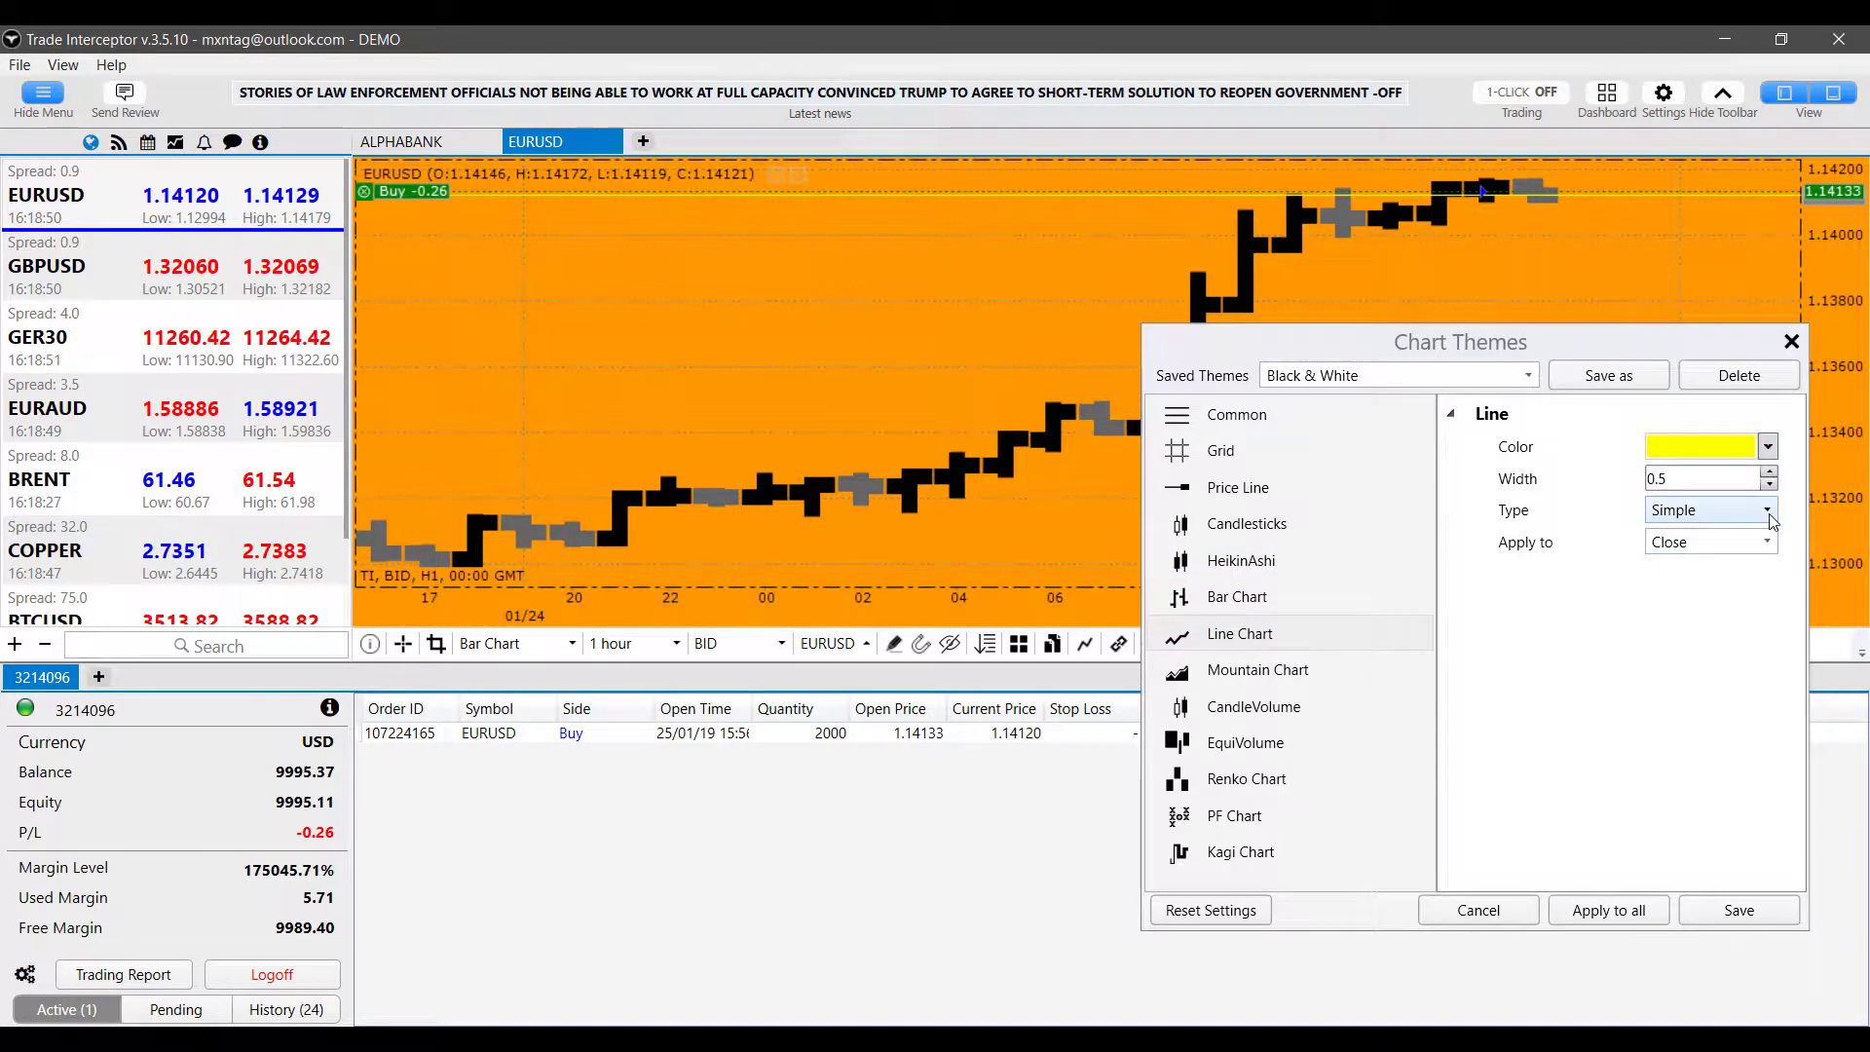
pyautogui.click(1744, 509)
pyautogui.click(1598, 556)
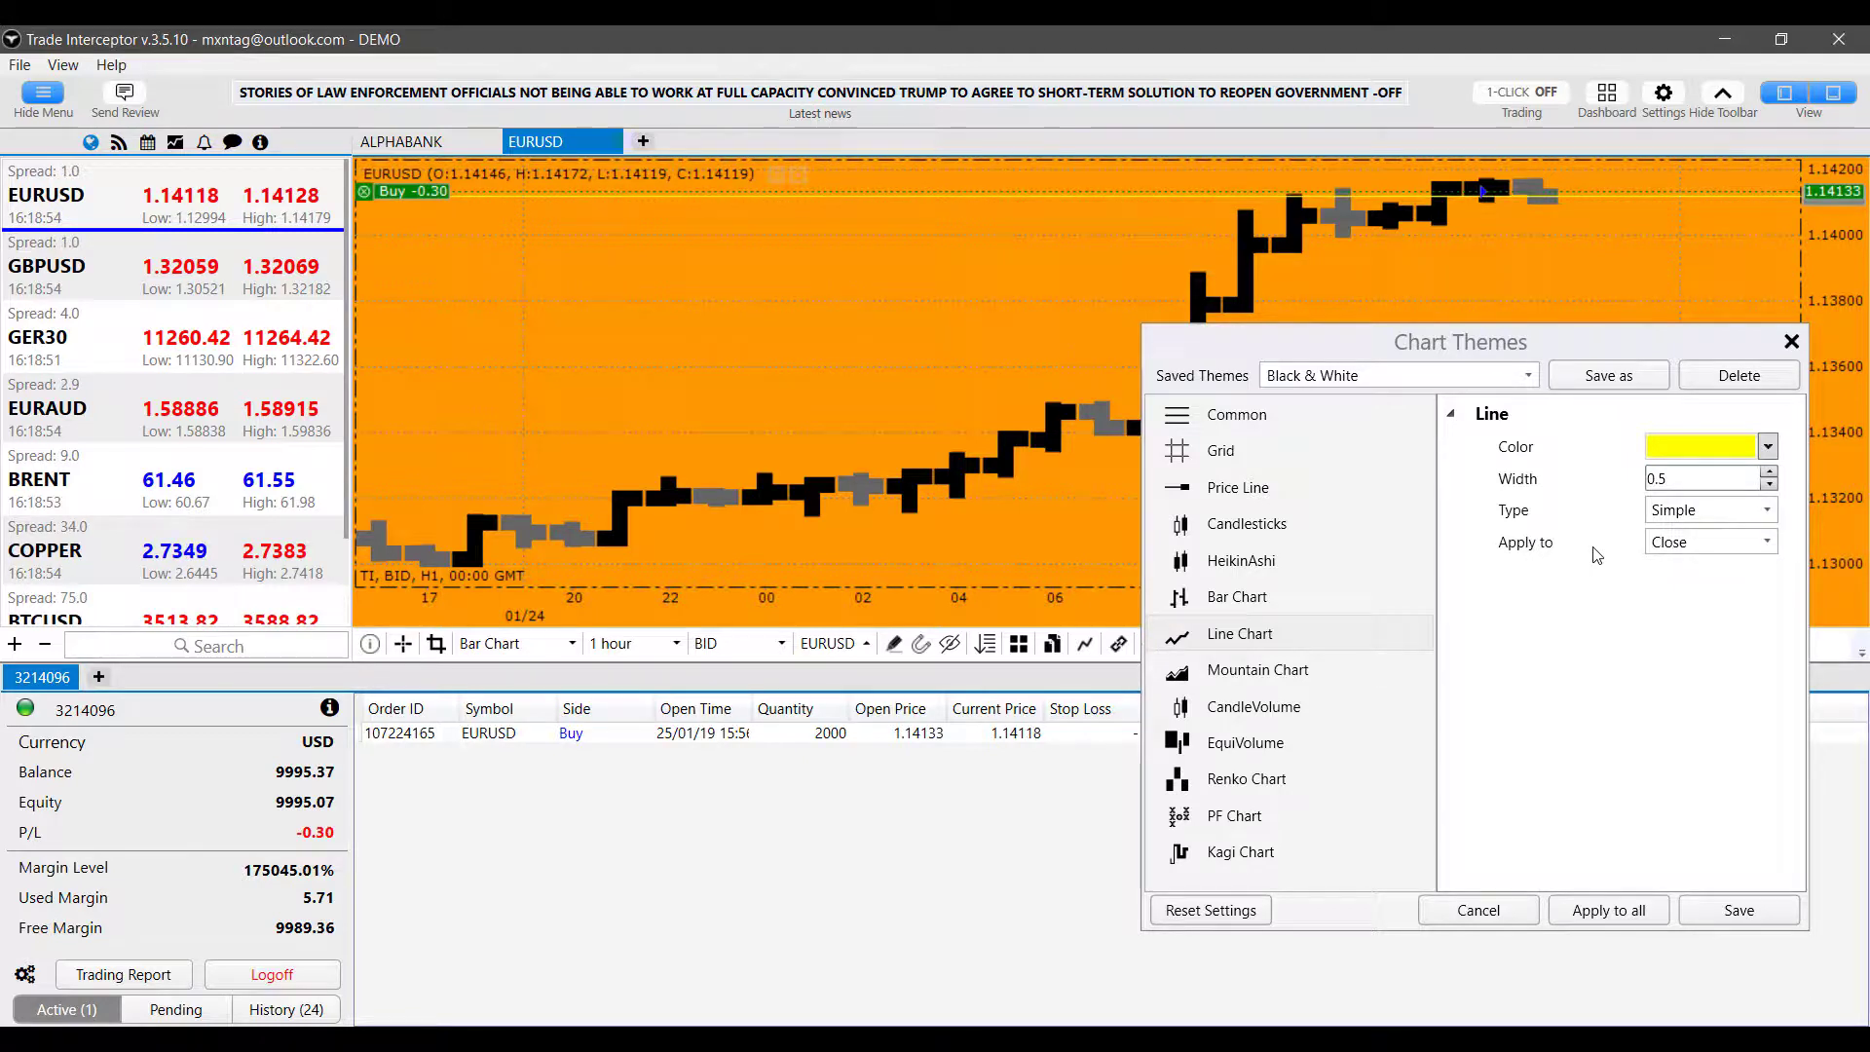
pyautogui.click(1711, 542)
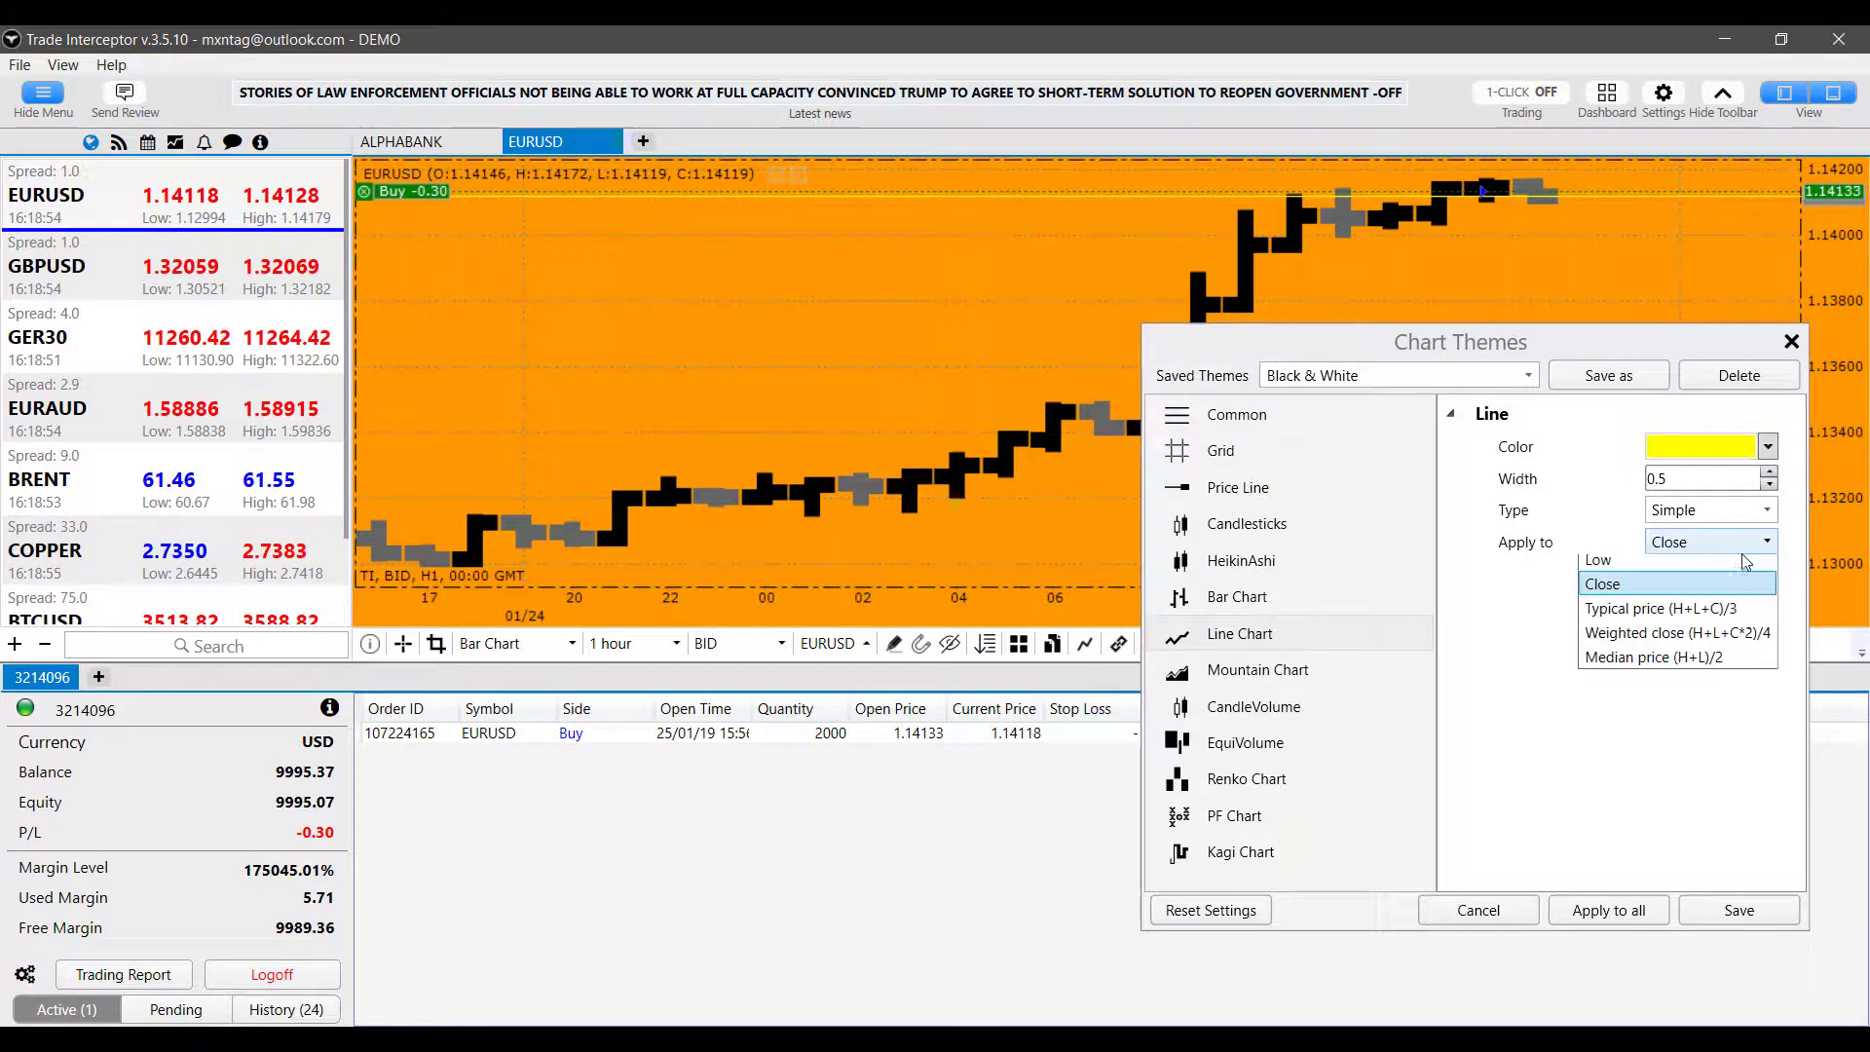
pyautogui.click(1507, 567)
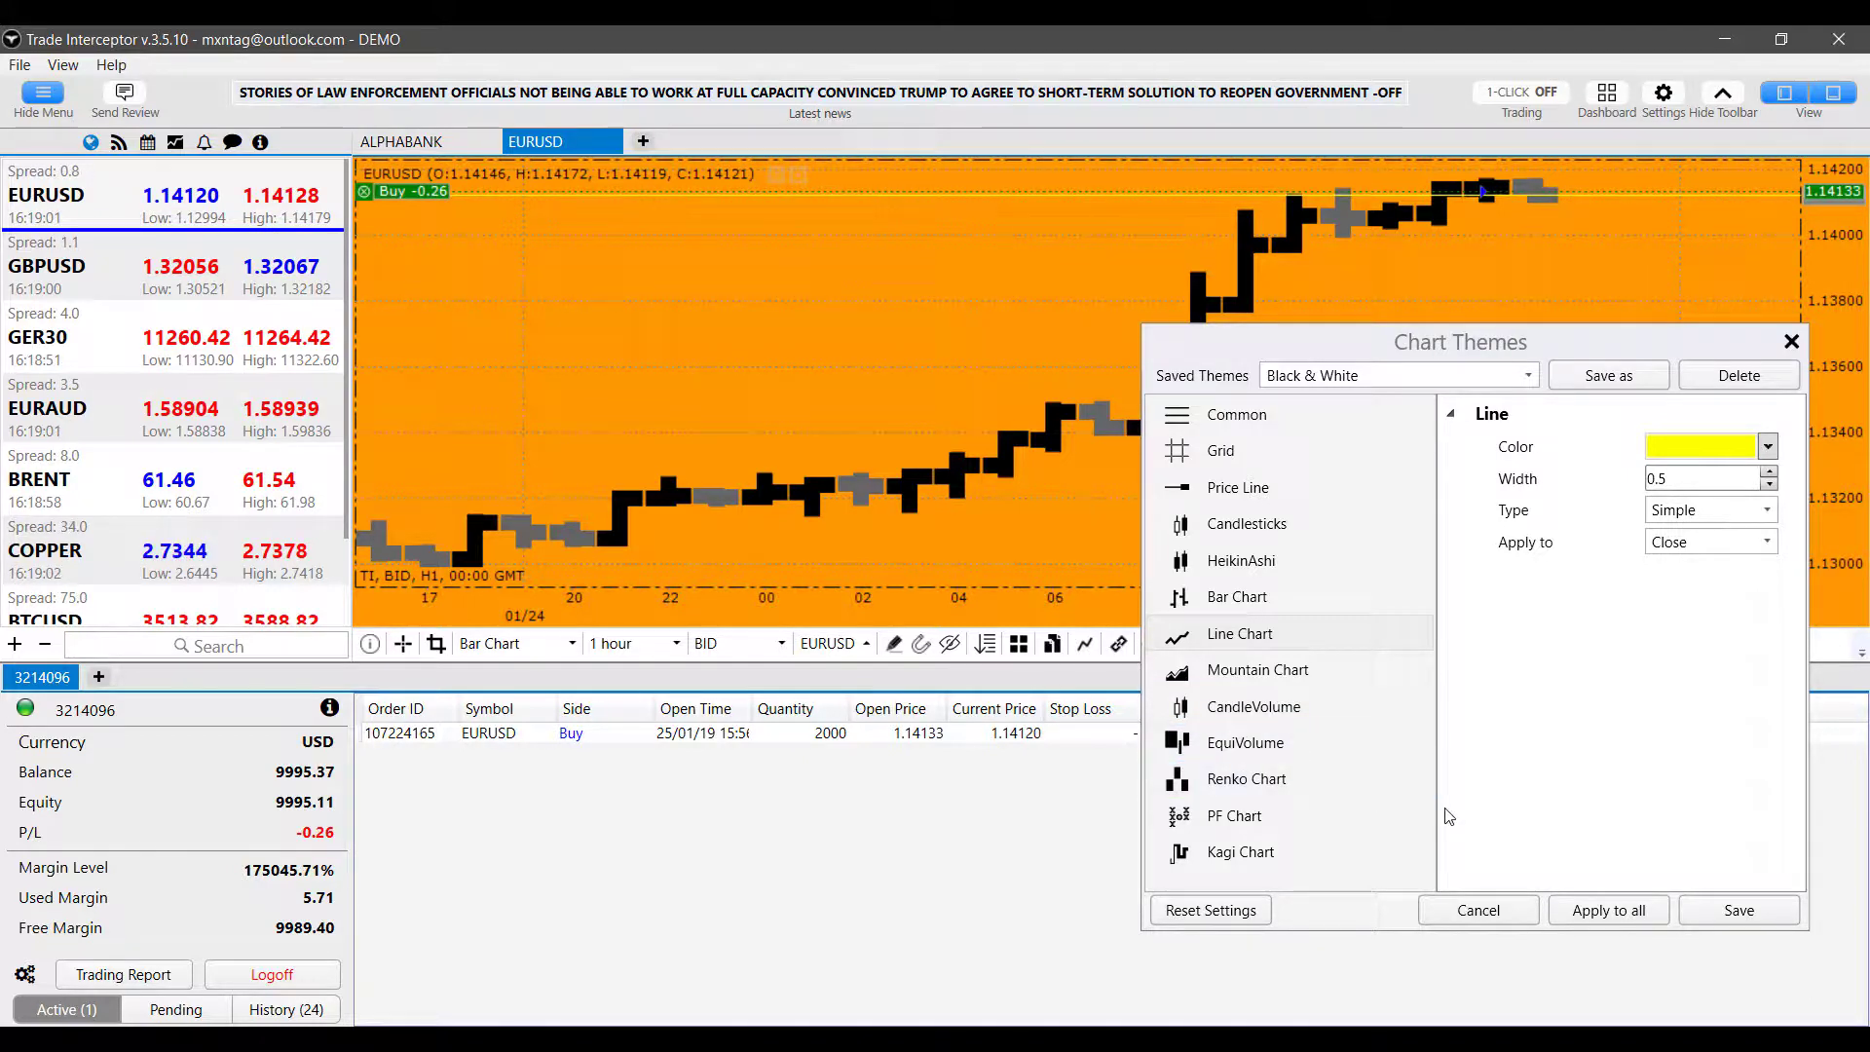
# Display the CandleVolume settings: grey Bar Up/Down, green bull, red bear candles, border width 1.0
pyautogui.click(1282, 677)
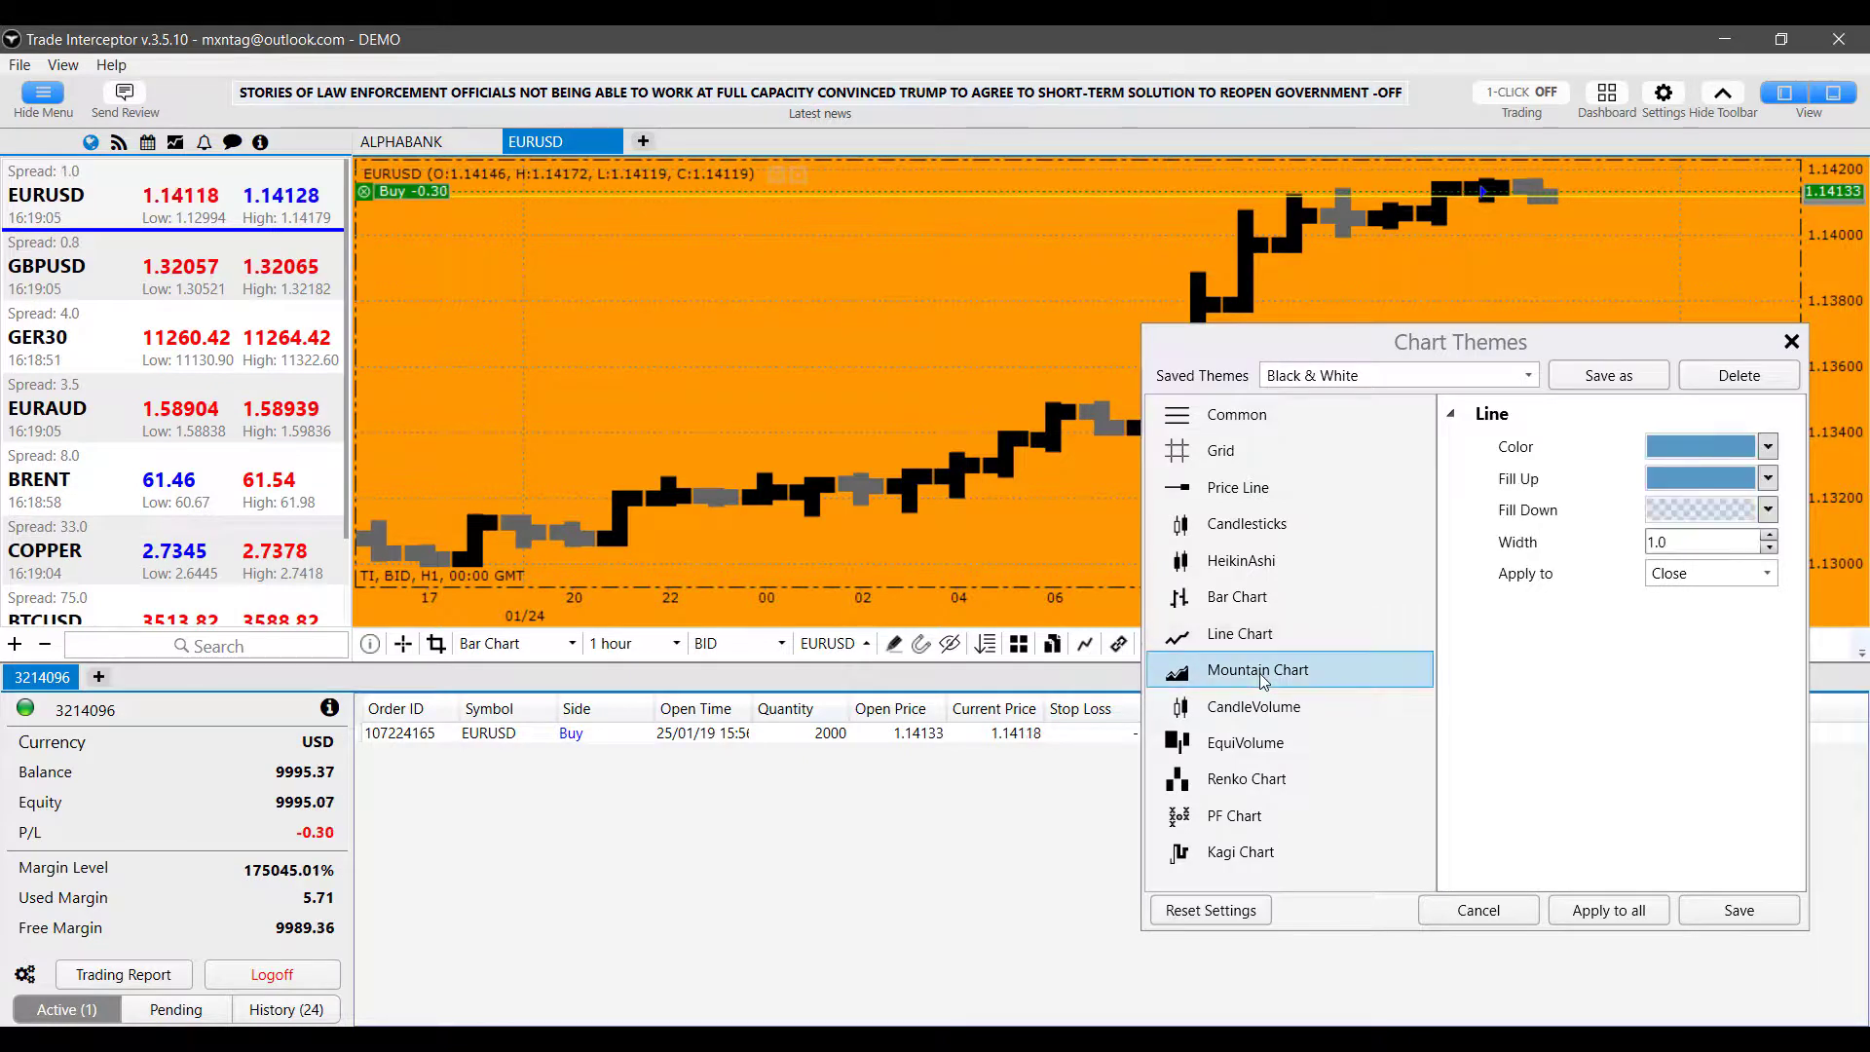
pyautogui.click(1237, 718)
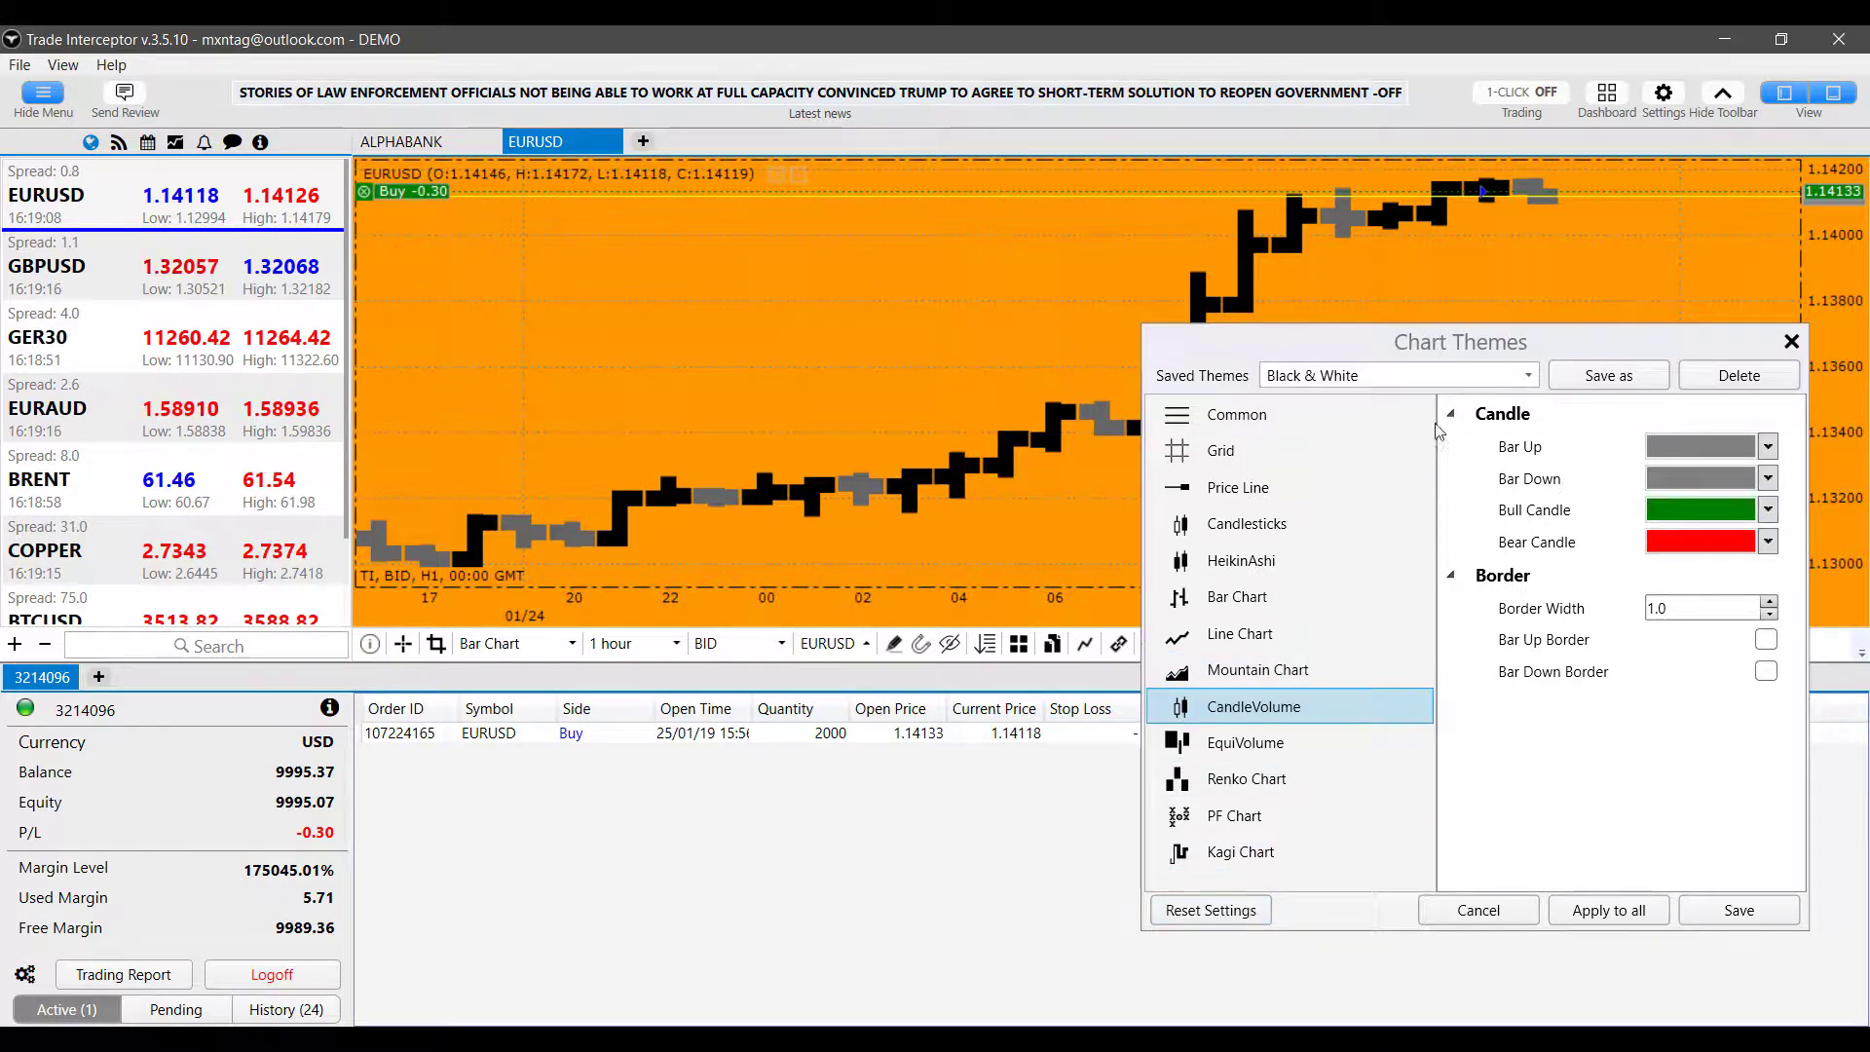
pyautogui.moveTo(1446, 350); pyautogui.dragTo(1206, 295)
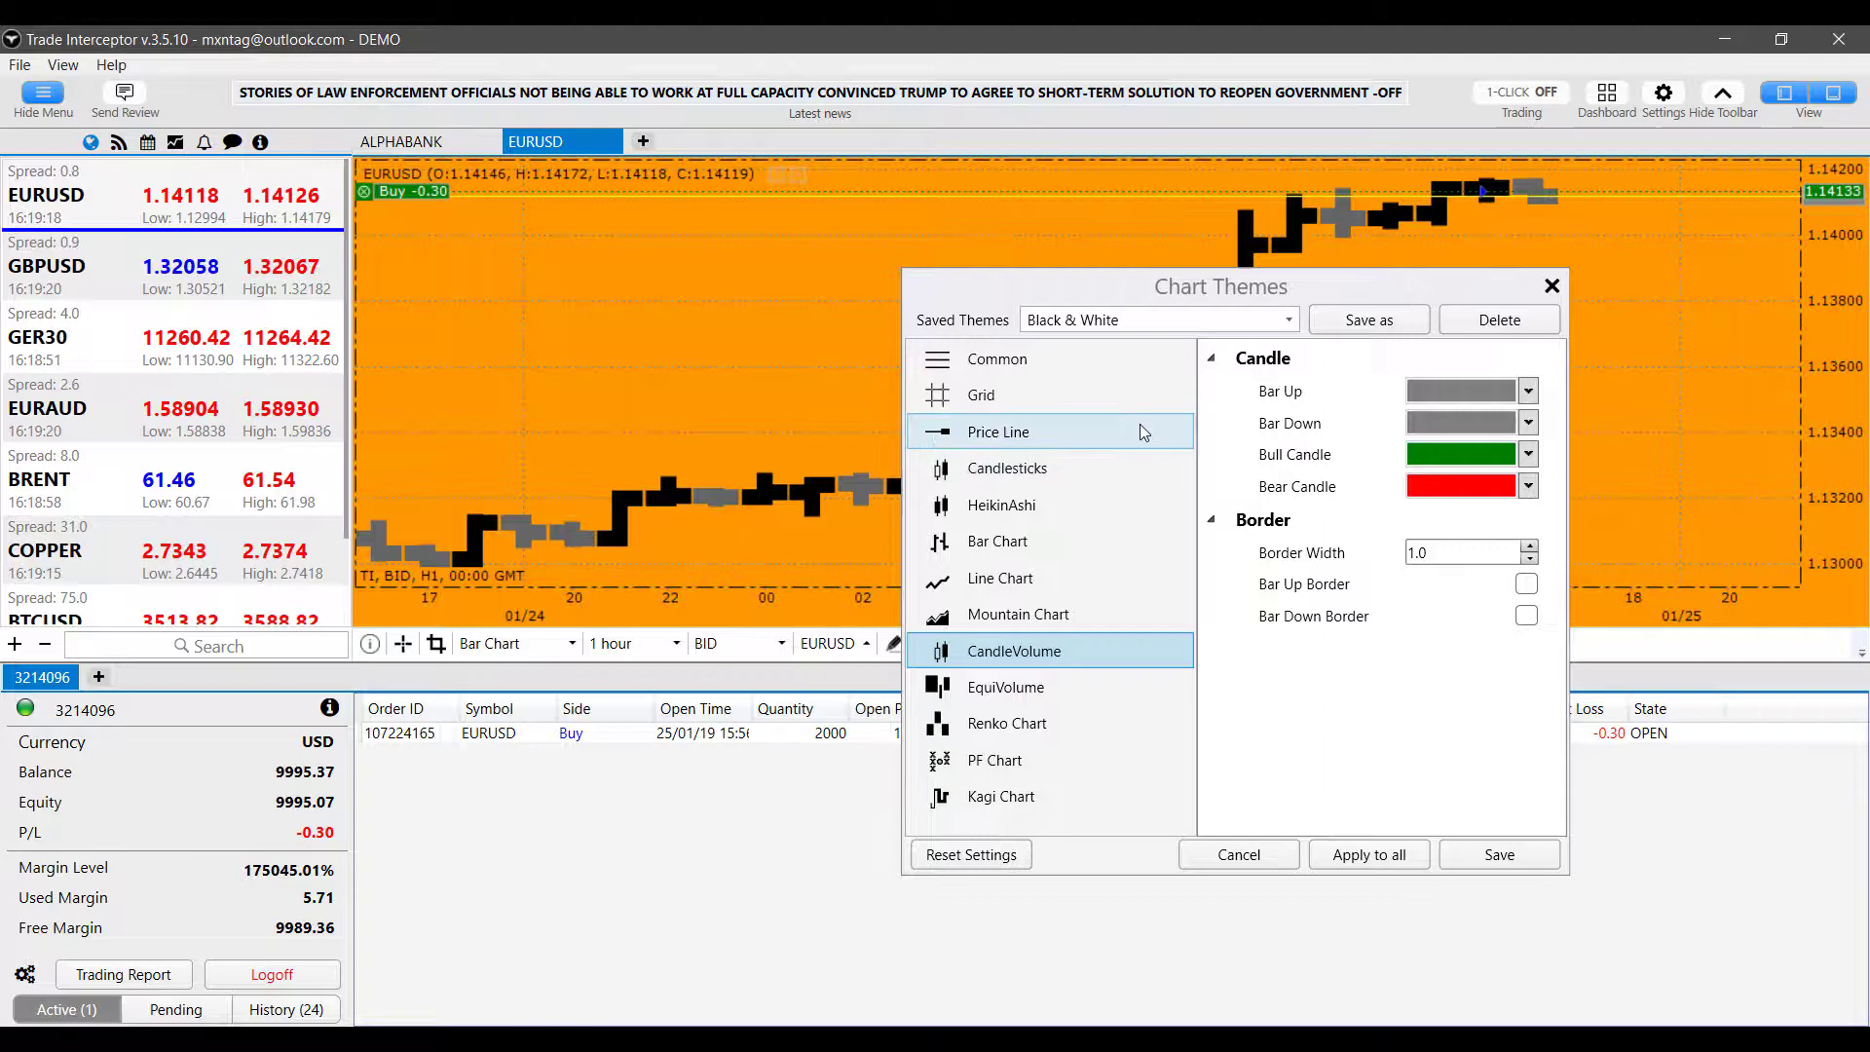
# Reset the chart theme to defaults, then review the Common and Grid settings at width 1.0
pyautogui.click(969, 862)
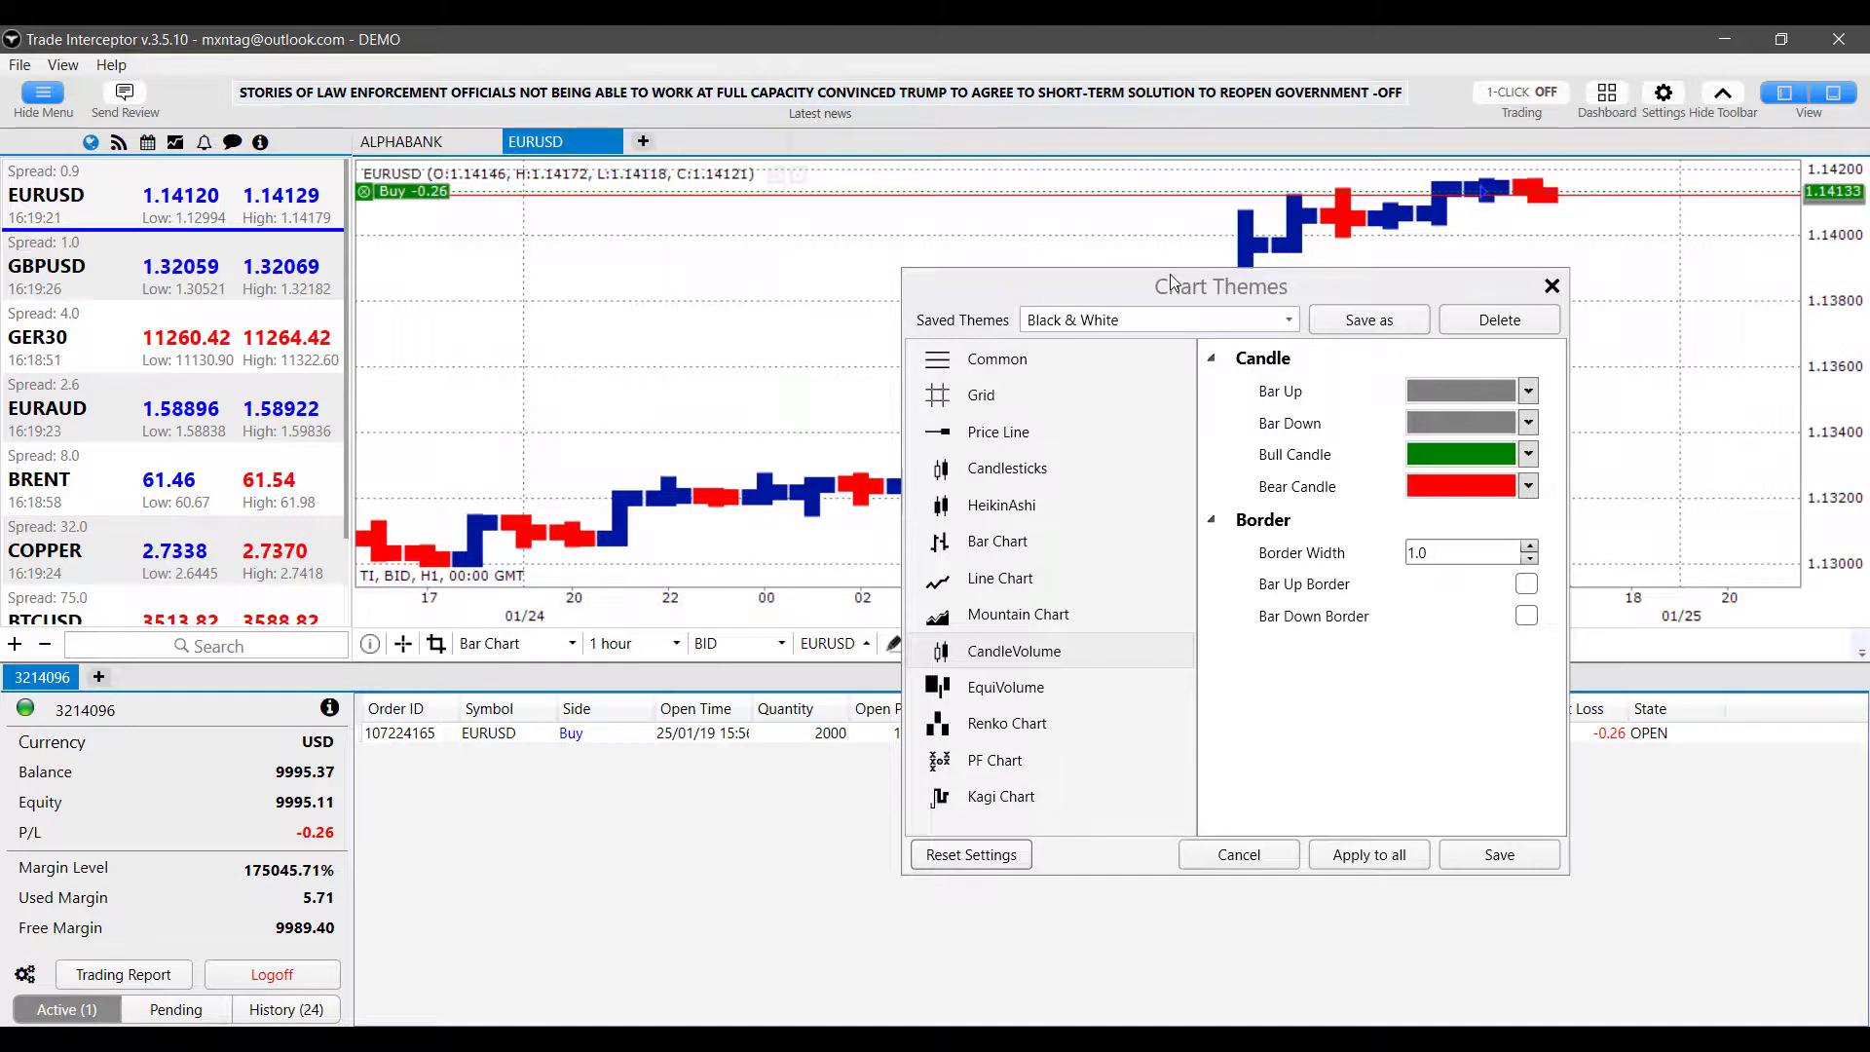
pyautogui.click(1022, 360)
pyautogui.click(996, 405)
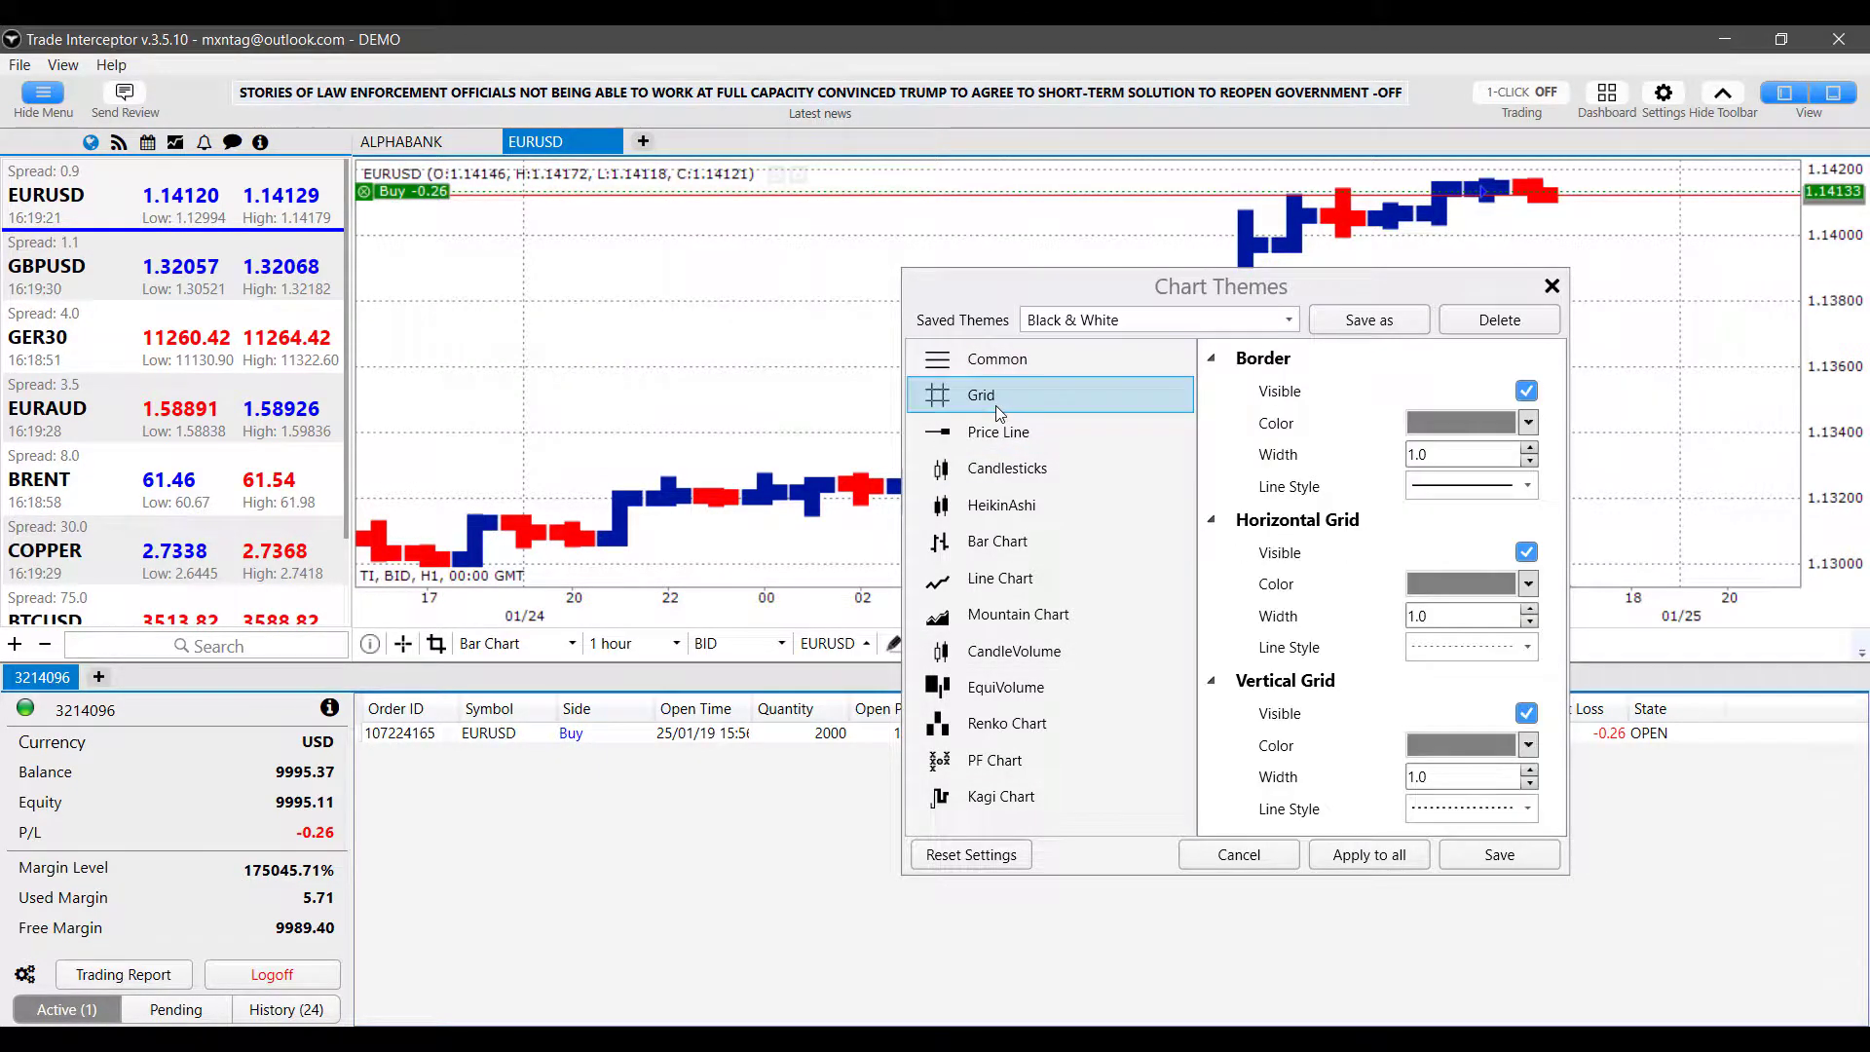
pyautogui.moveTo(1089, 278); pyautogui.dragTo(1213, 277)
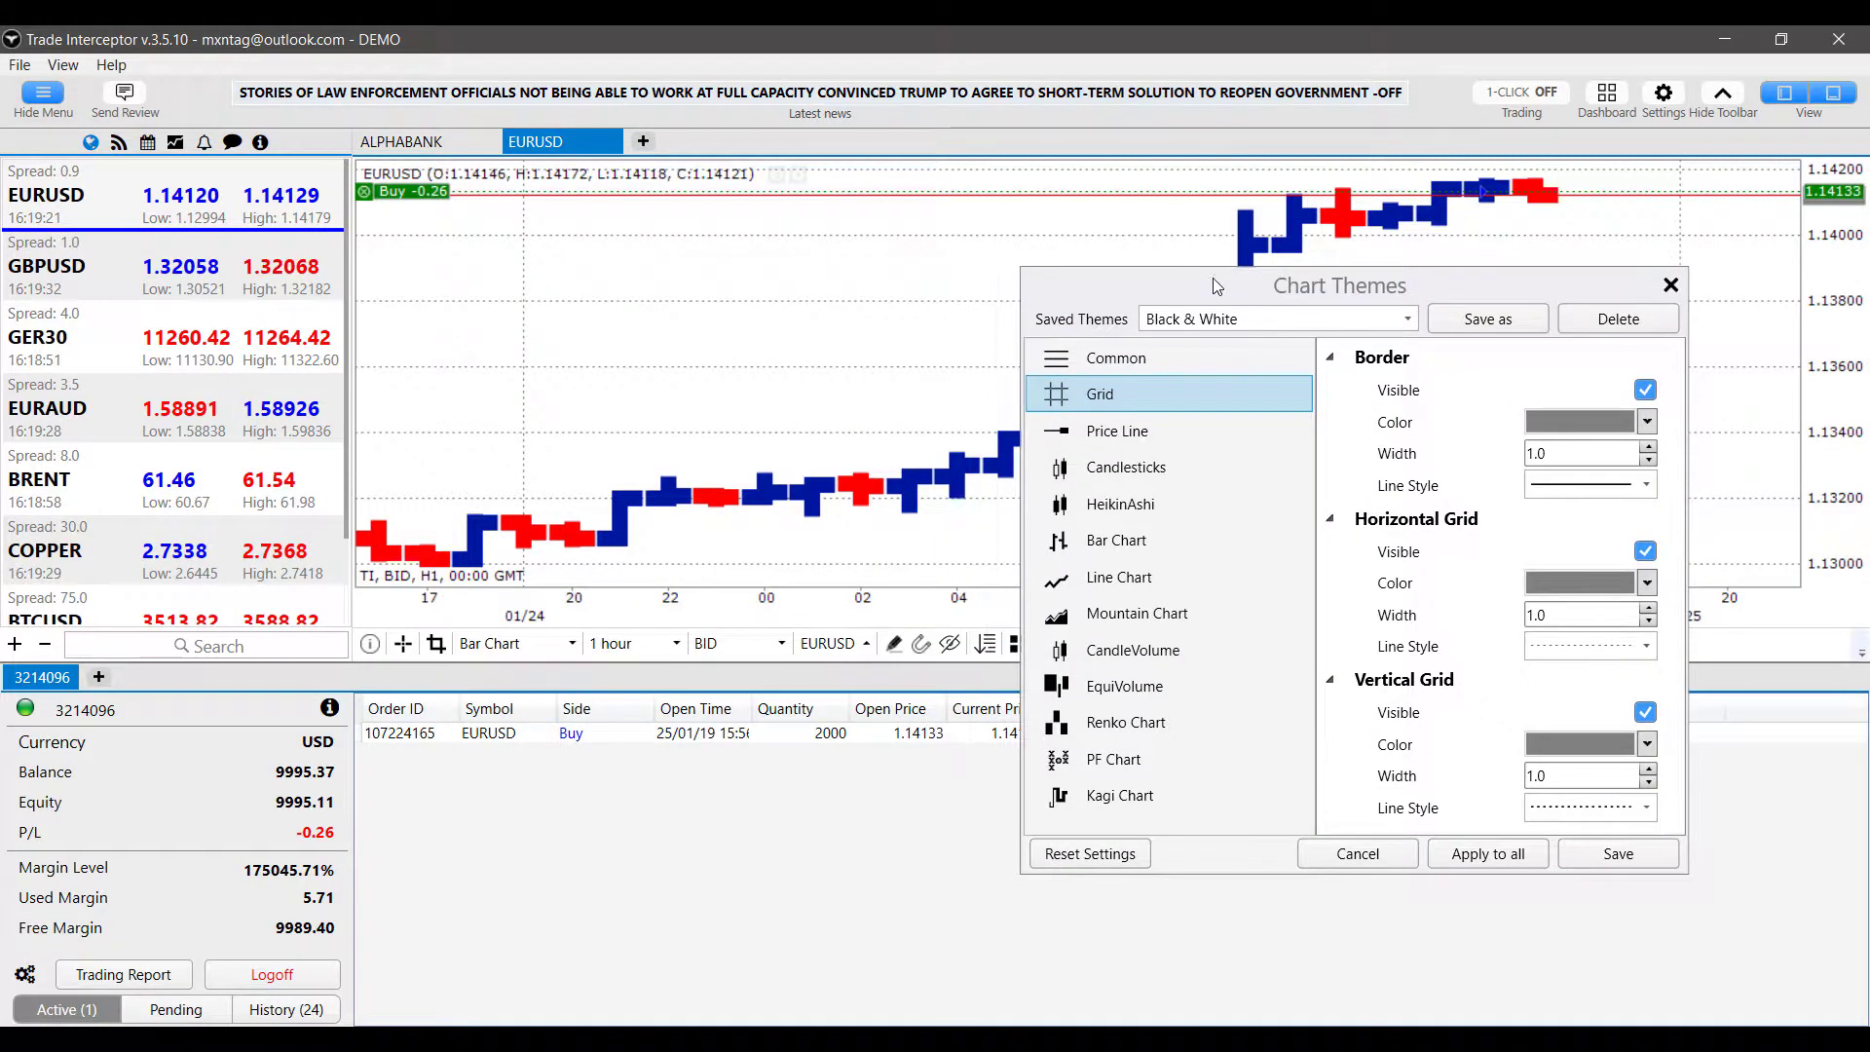
pyautogui.moveTo(532, 149)
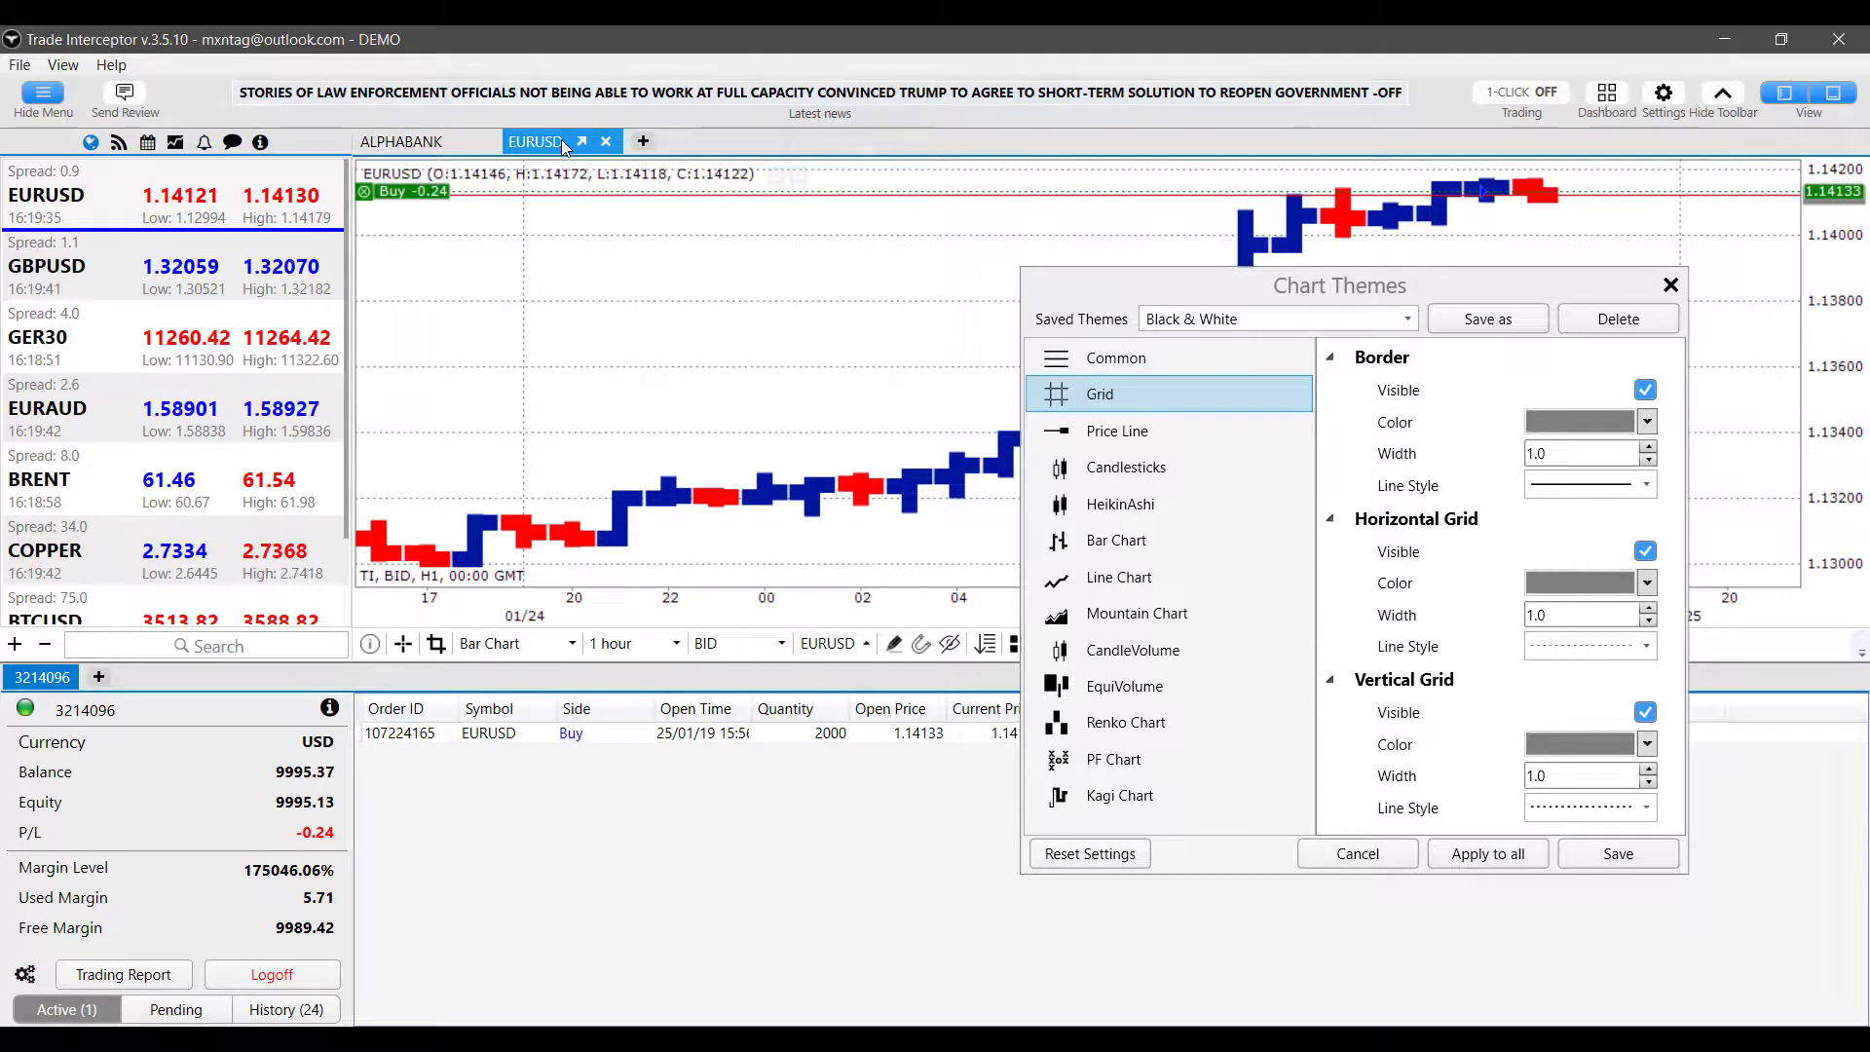
# Switch to the ALPHABANK chart and close the detached EURUSD chart, confirming Yes
pyautogui.click(419, 142)
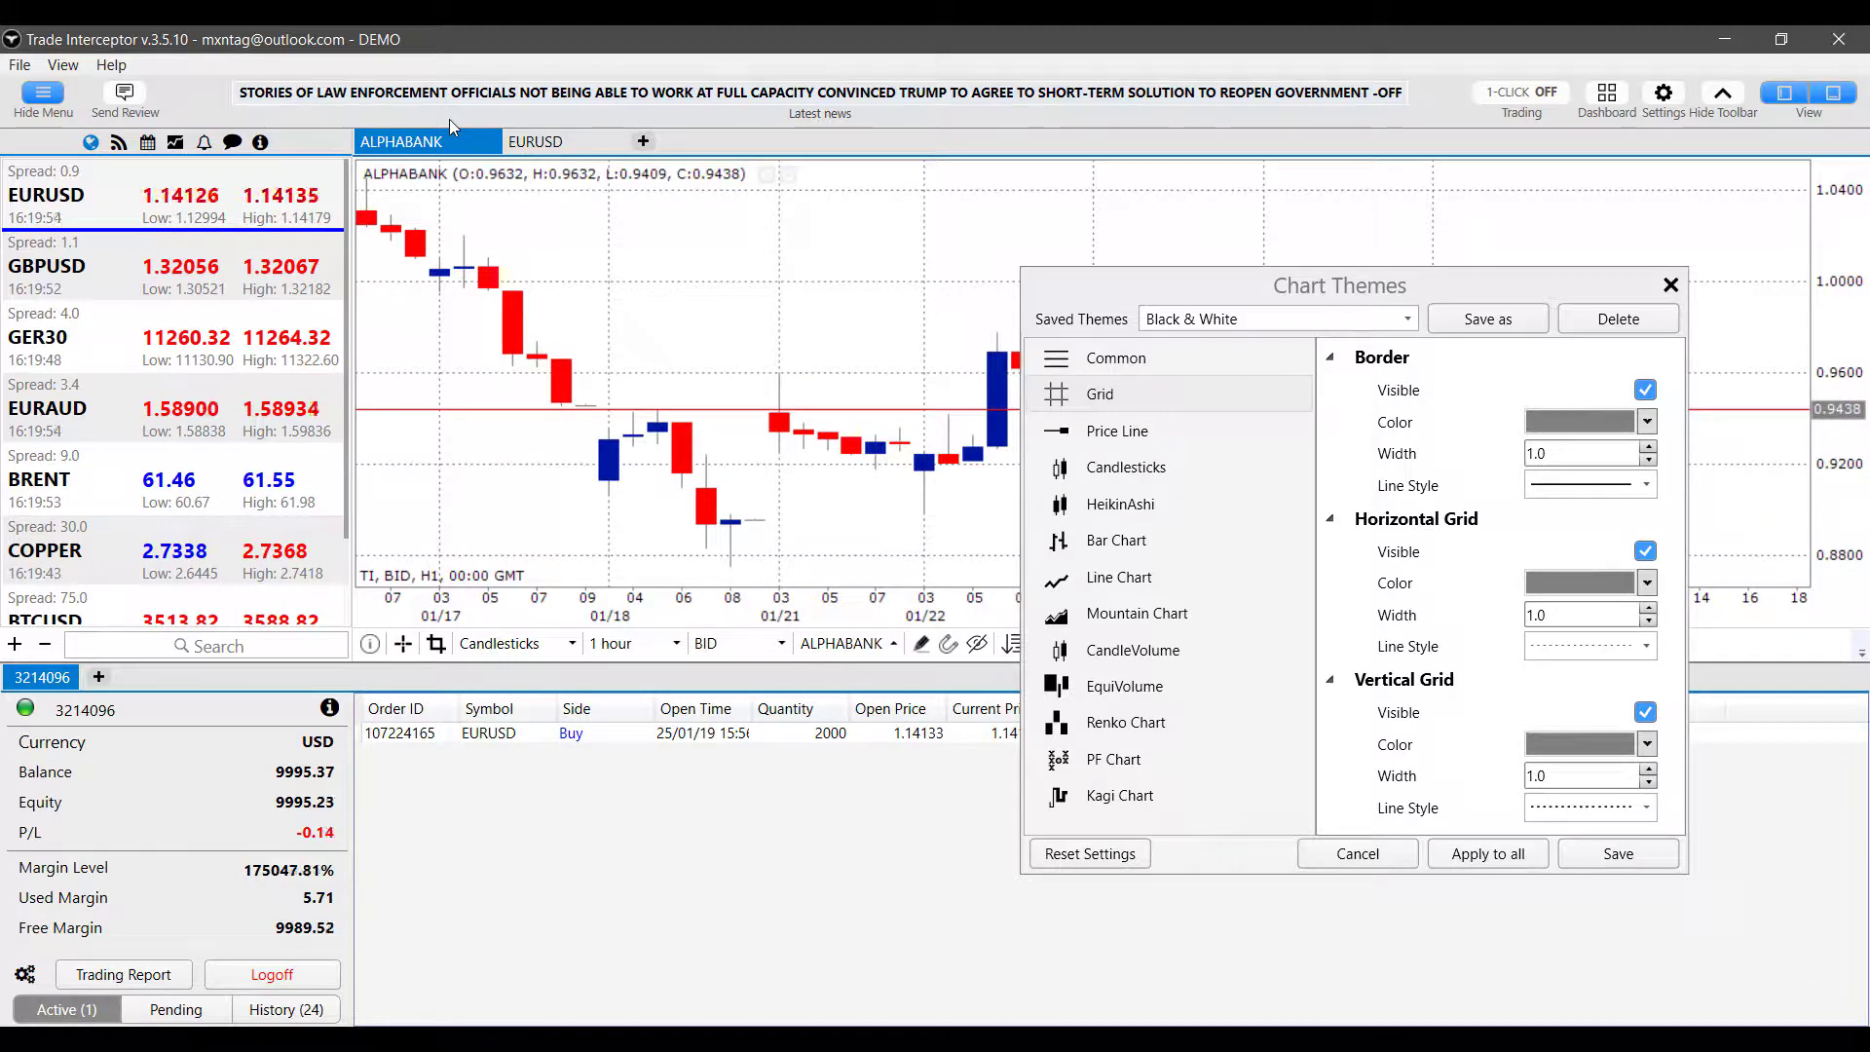
pyautogui.doubleClick(536, 141)
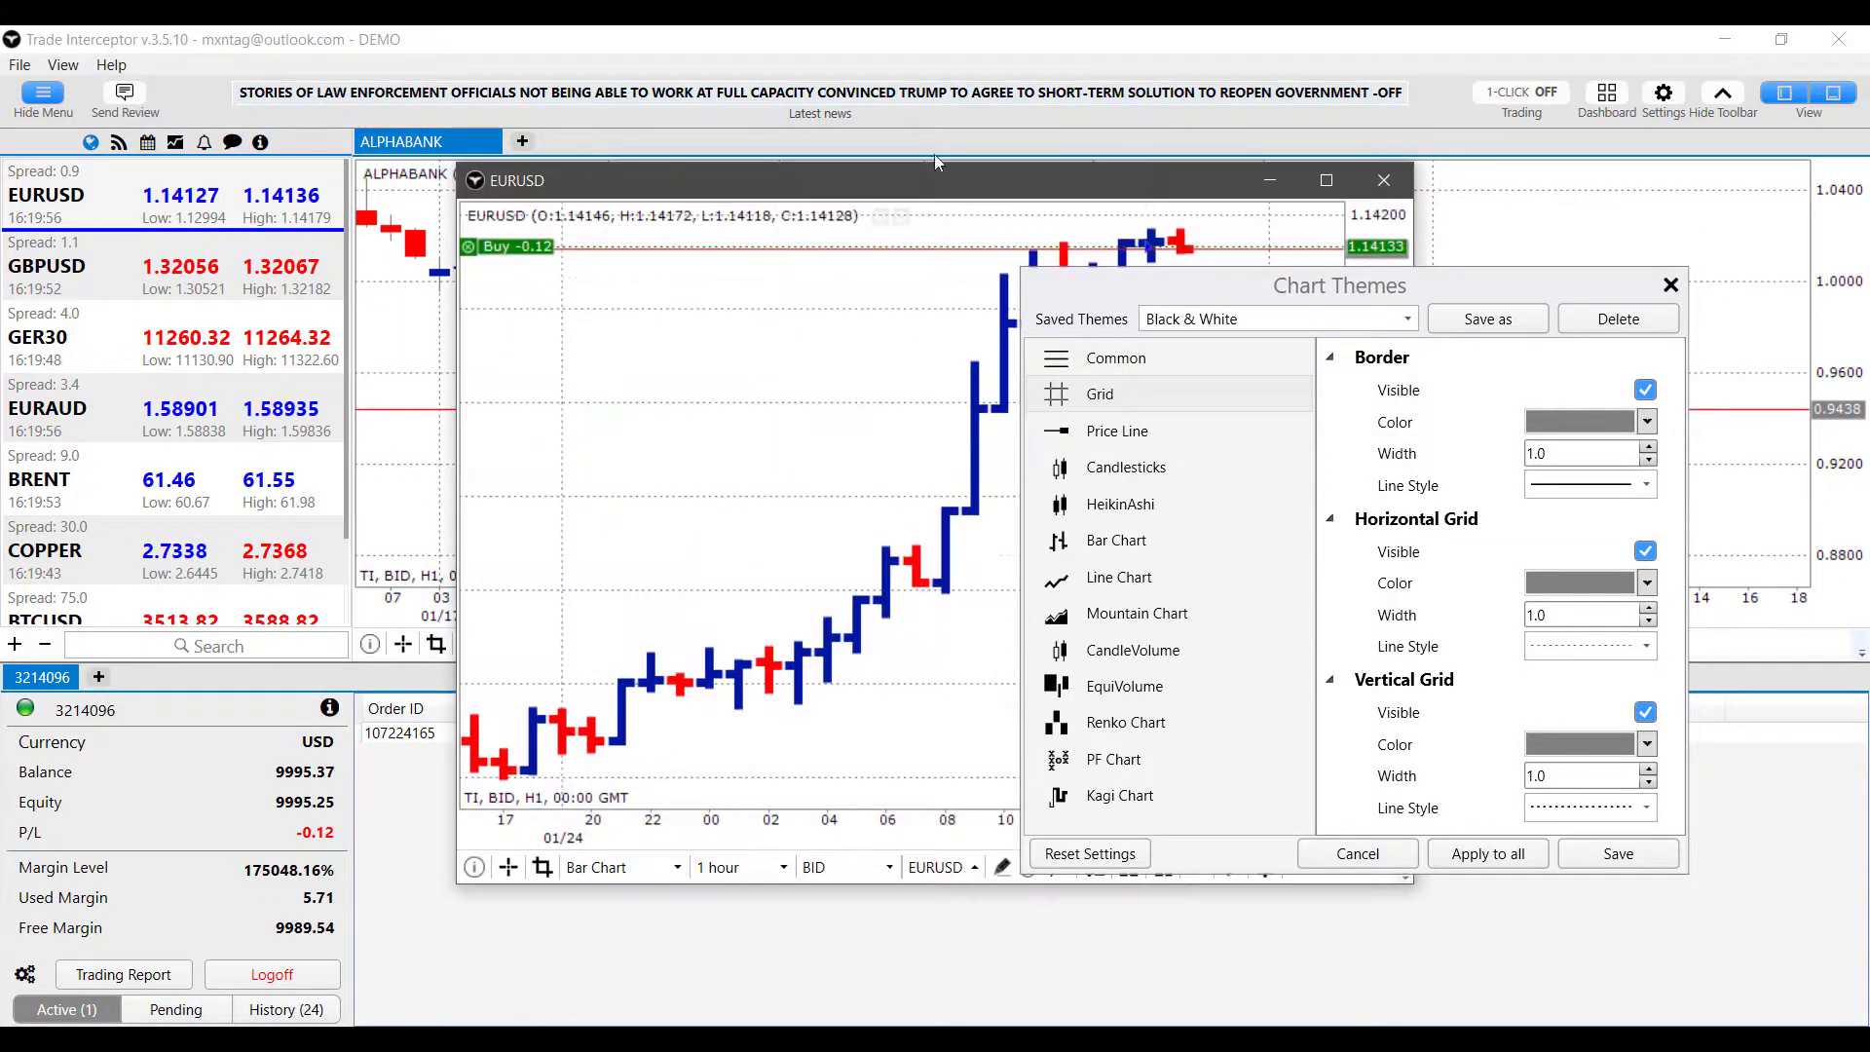
pyautogui.click(1387, 195)
pyautogui.click(799, 572)
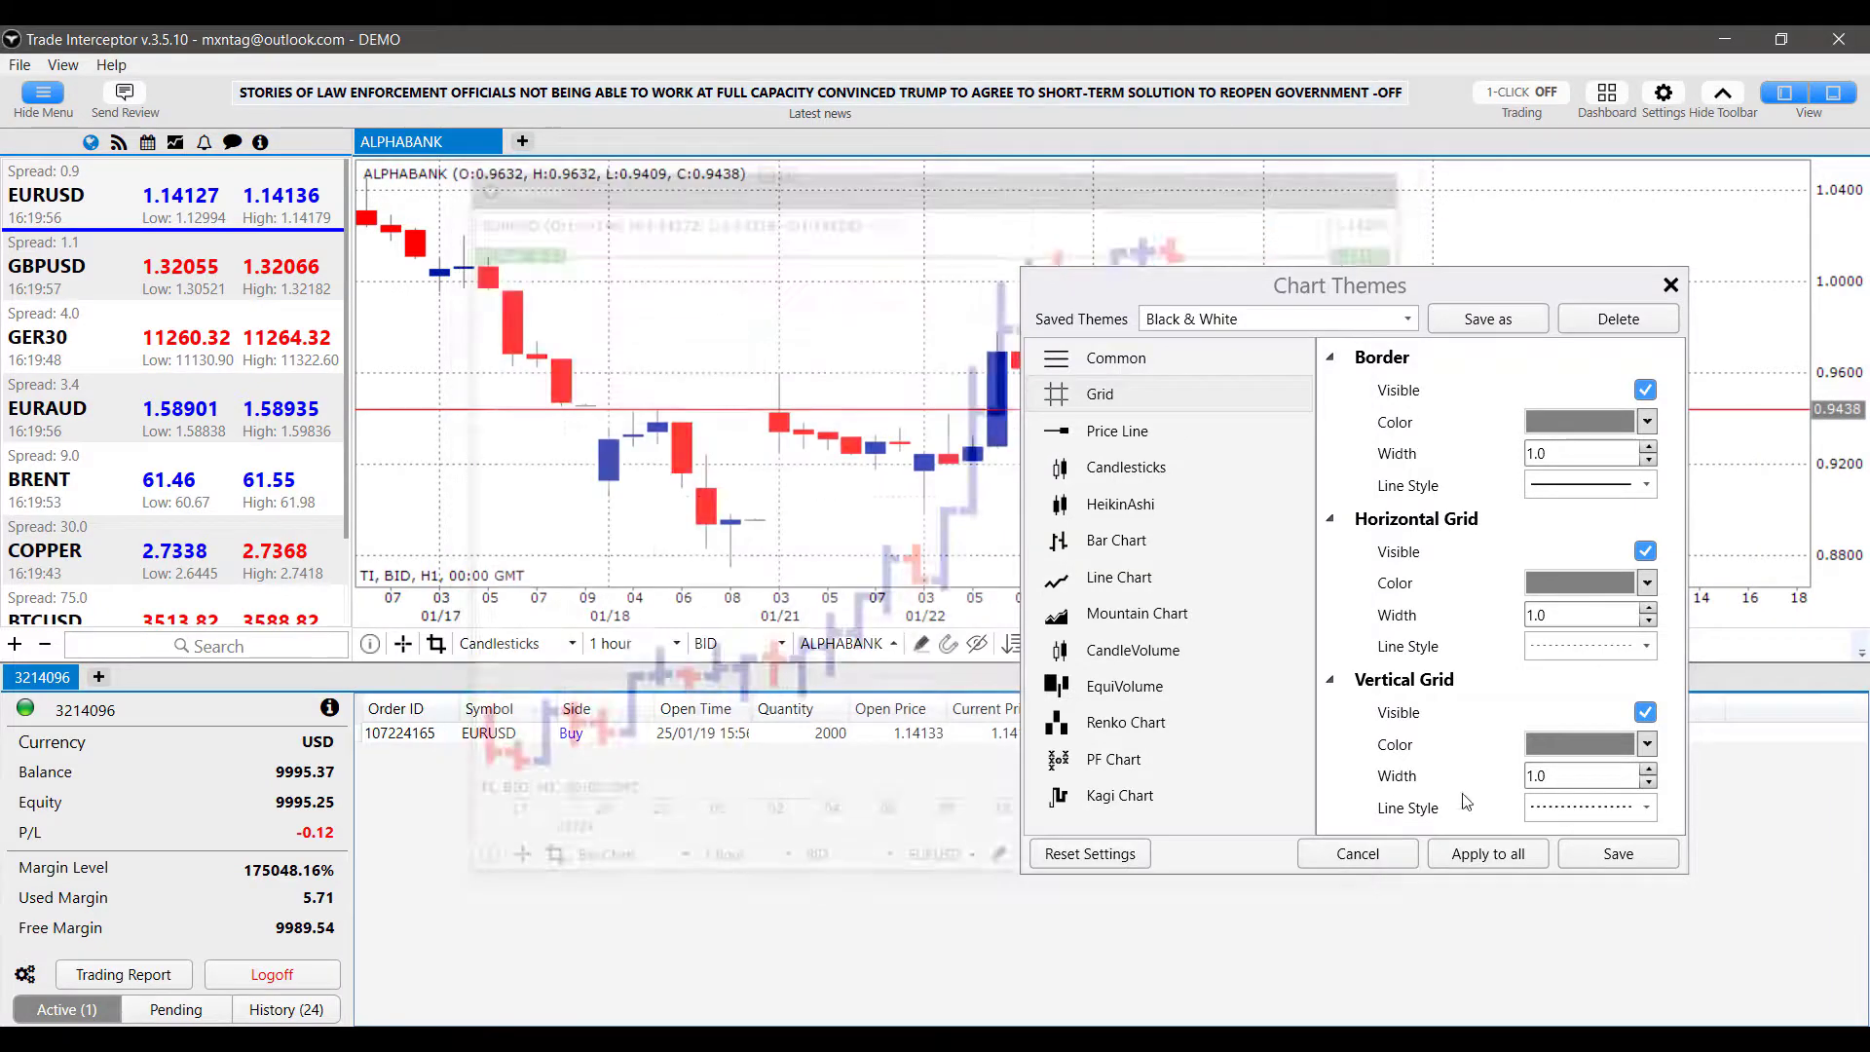
pyautogui.moveTo(1379, 336); pyautogui.dragTo(1050, 238)
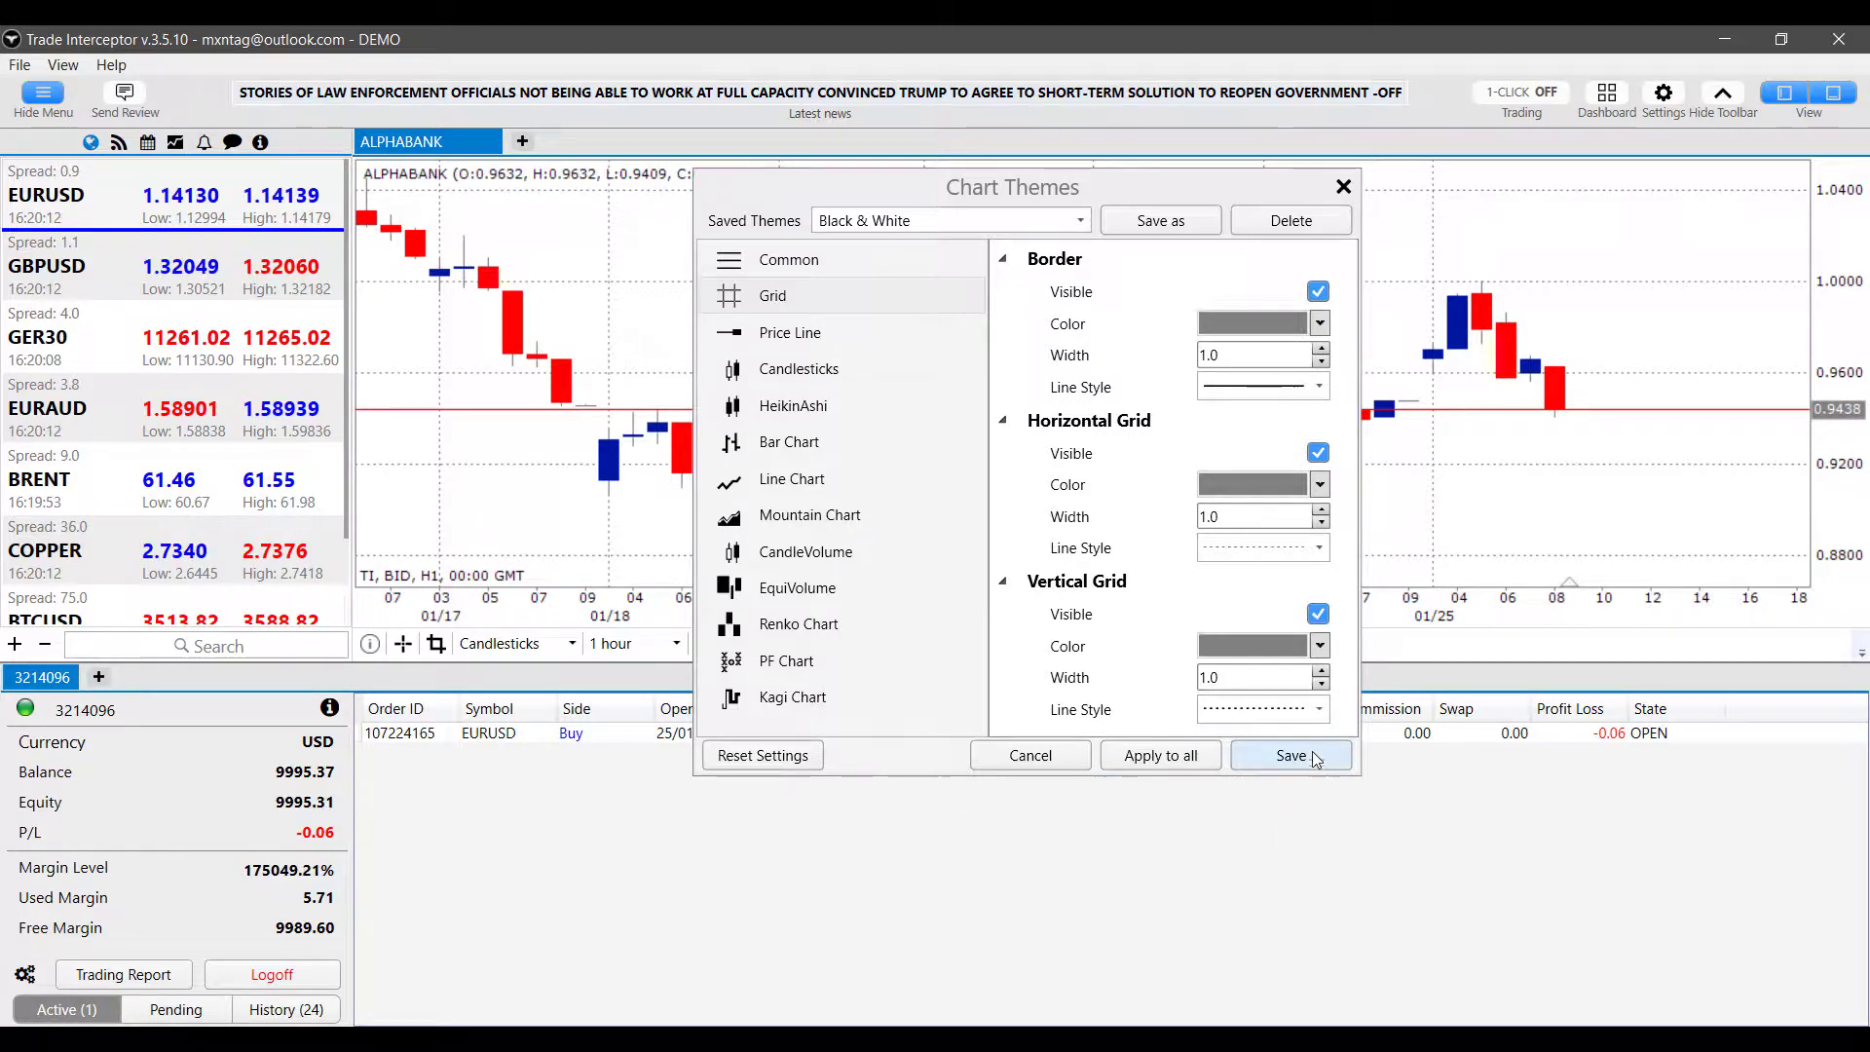
# Make the vertical grid lines green and save the theme
pyautogui.click(1317, 646)
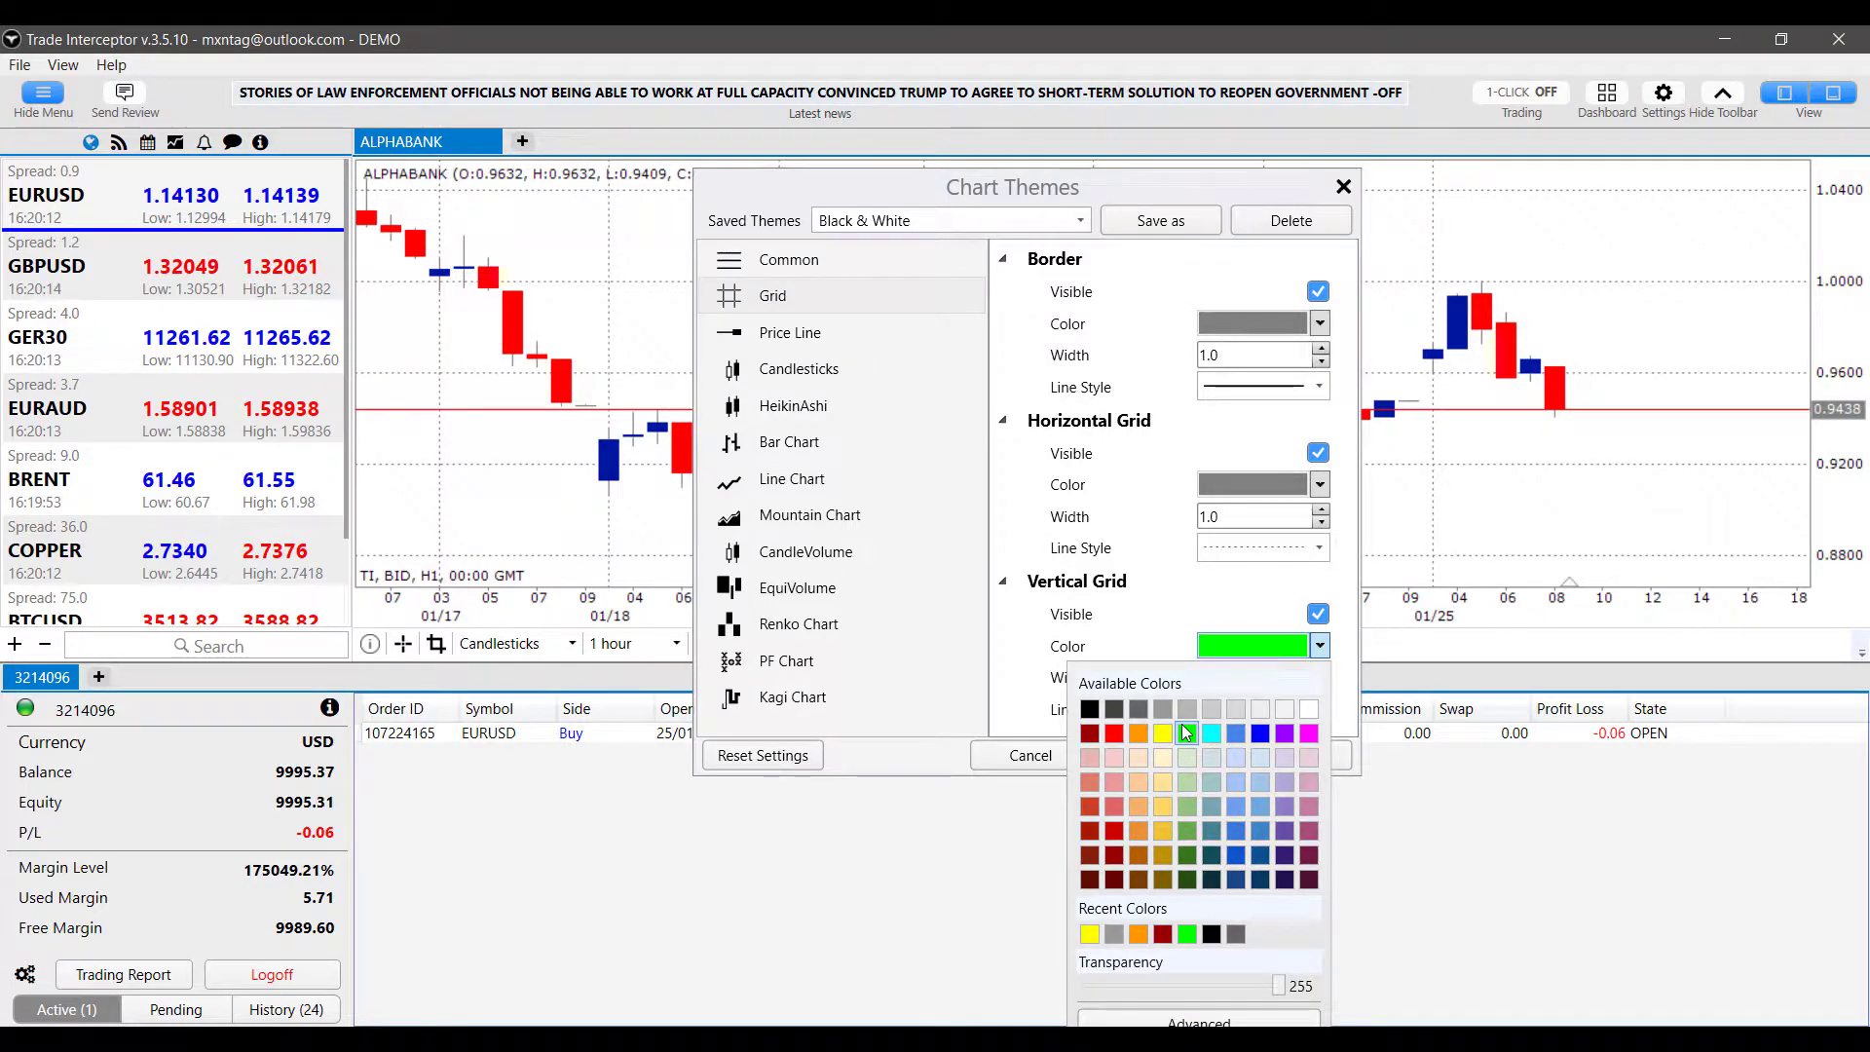
pyautogui.click(1186, 733)
pyautogui.click(1278, 758)
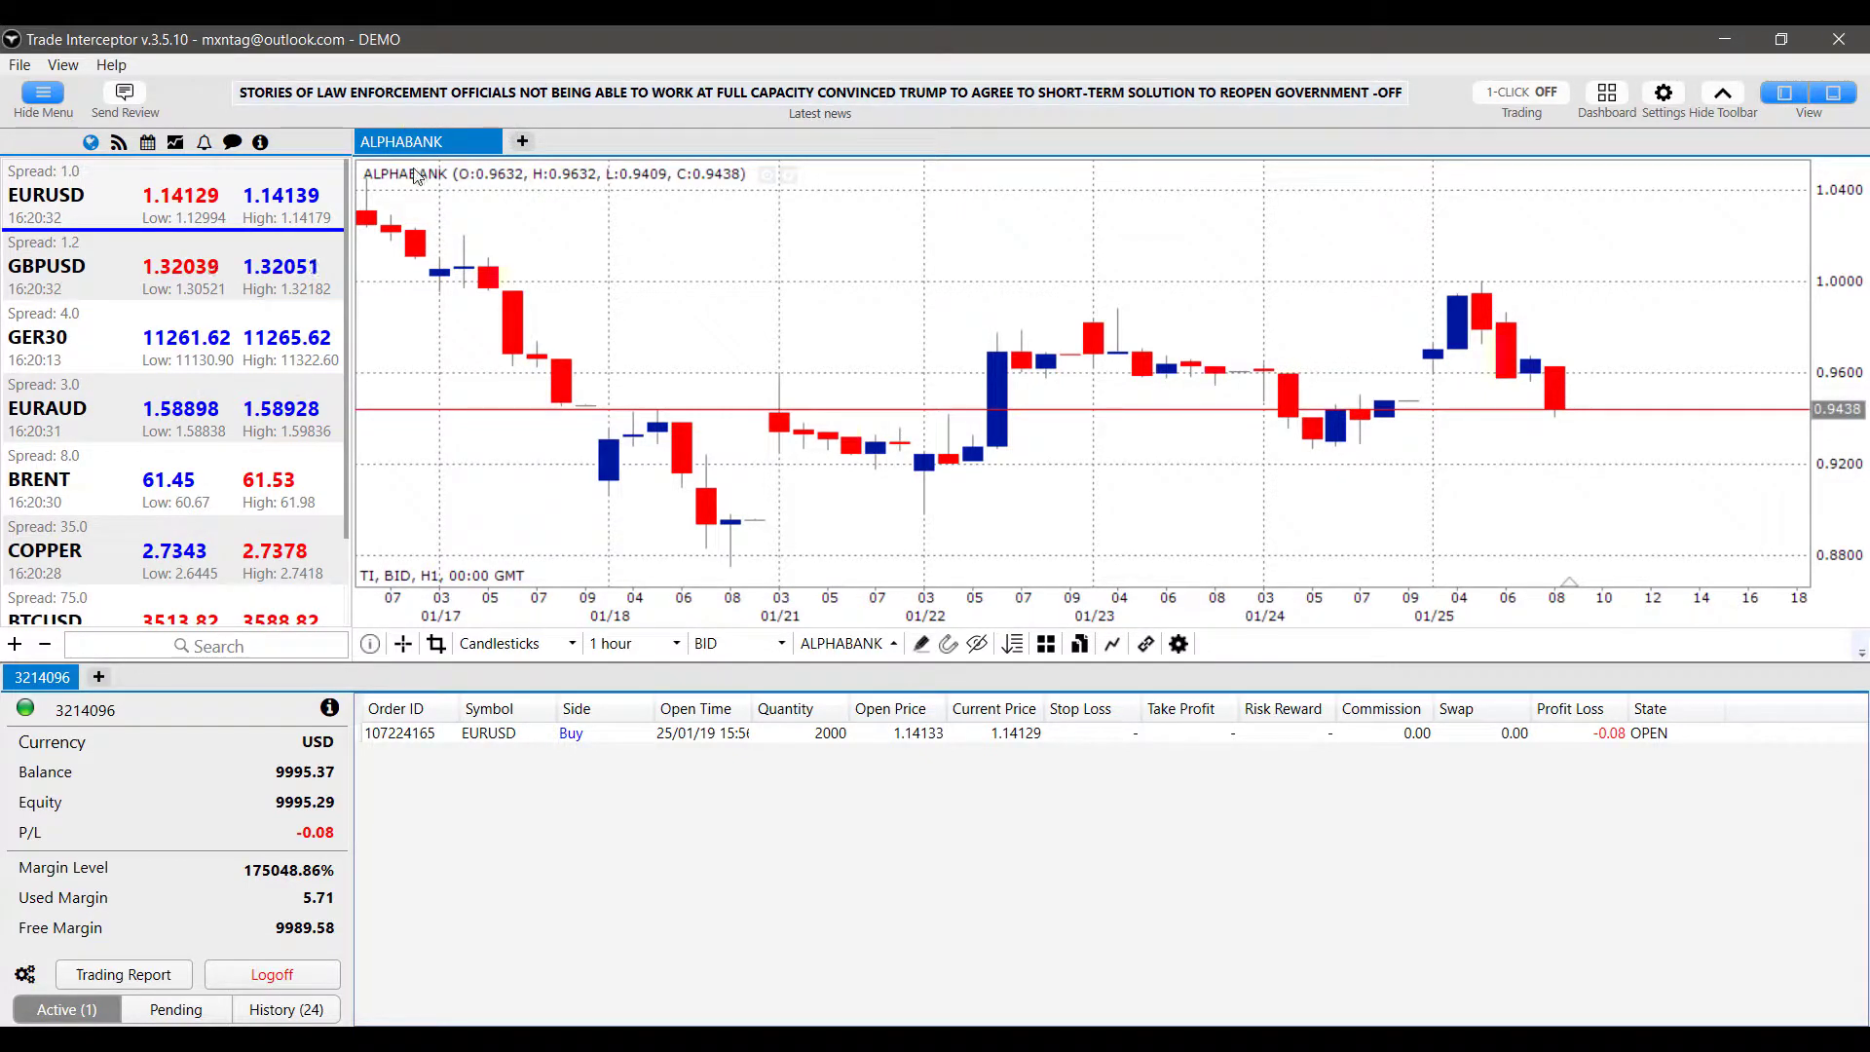
# Hide the ALPHABANK candlesticks and open its White-theme settings with blue bull, red bear candles
pyautogui.hscroll(-1, 425, 180)
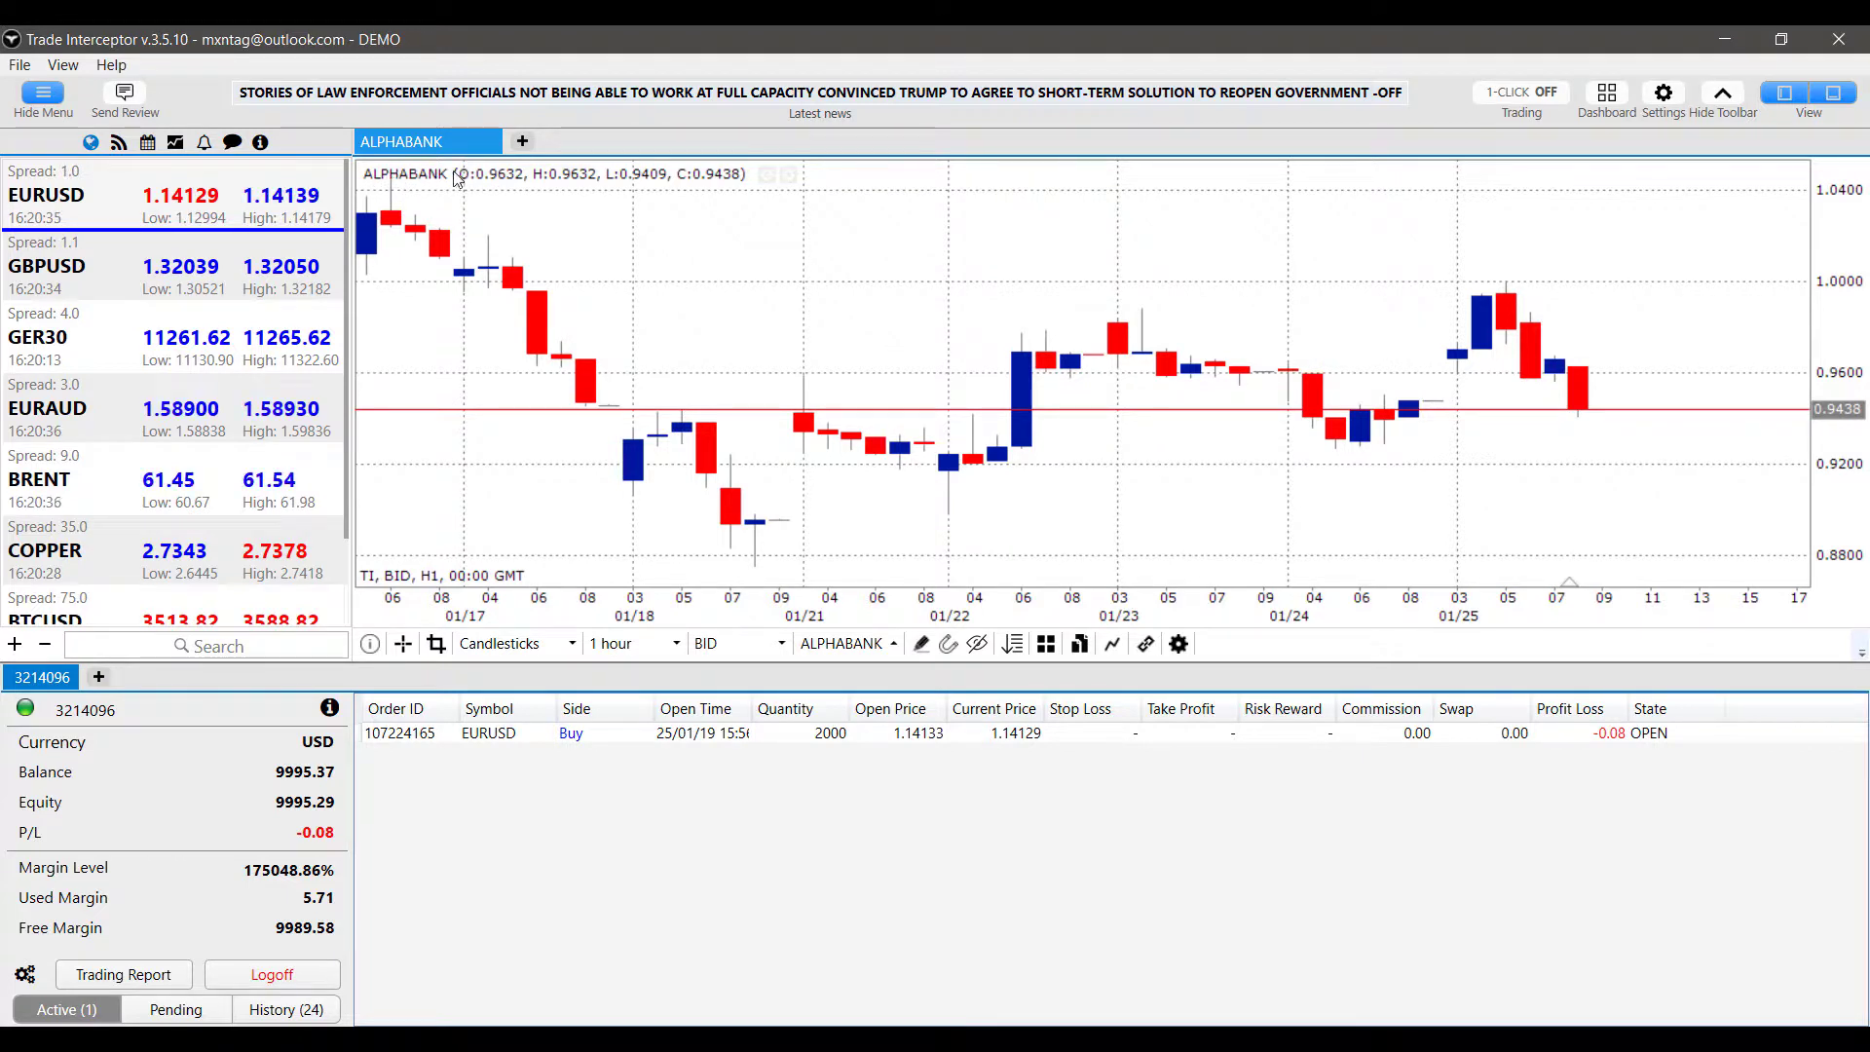
pyautogui.click(768, 177)
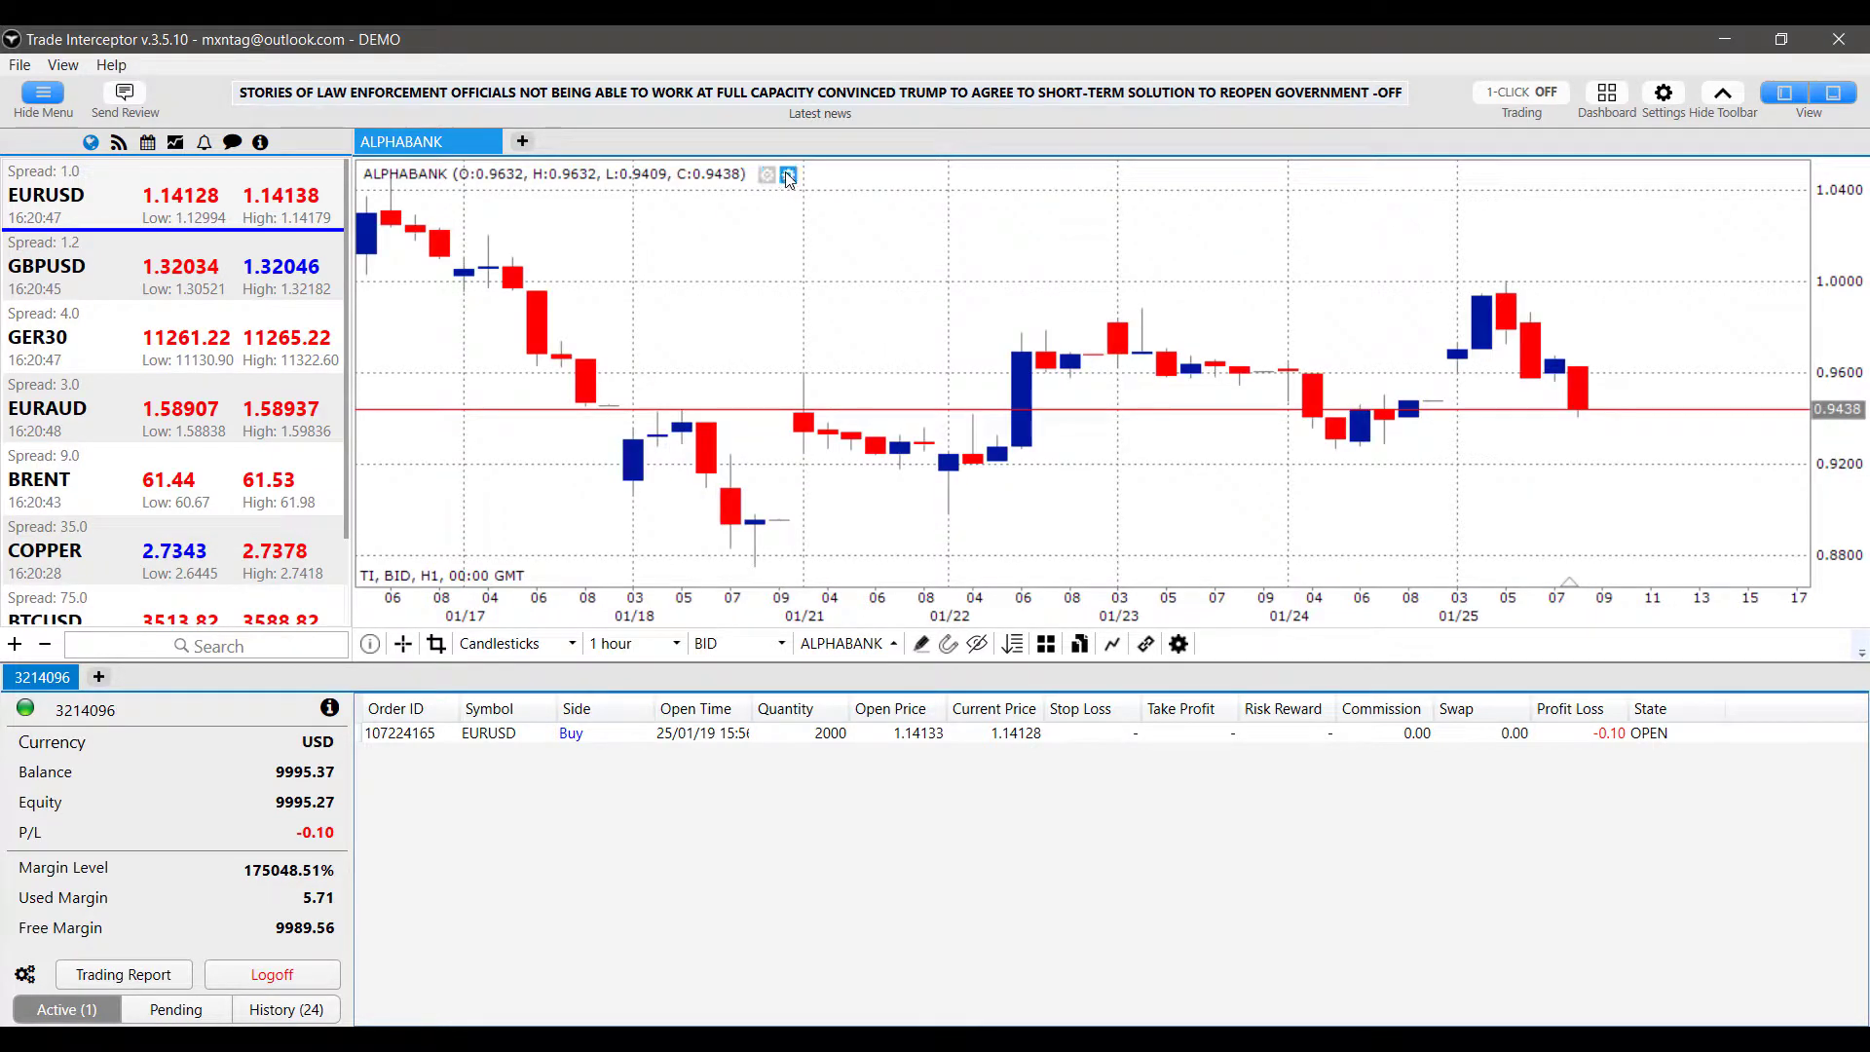
pyautogui.click(788, 175)
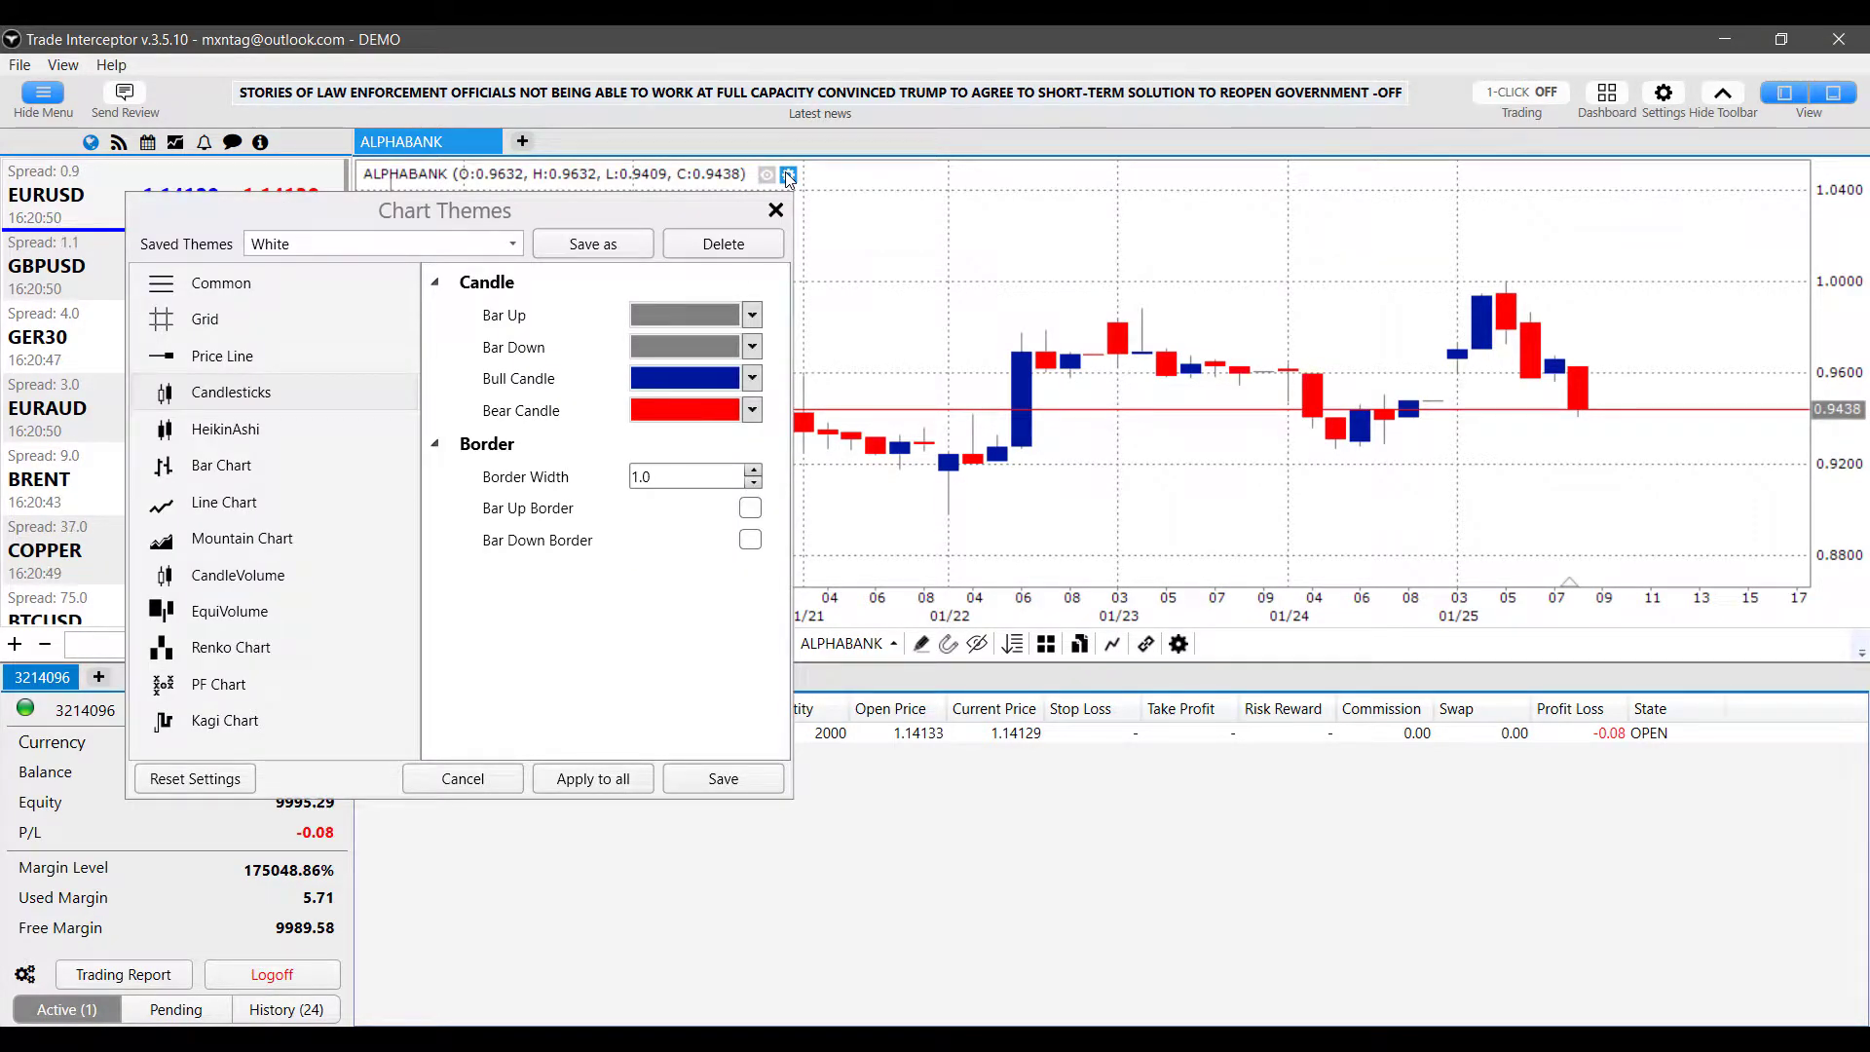